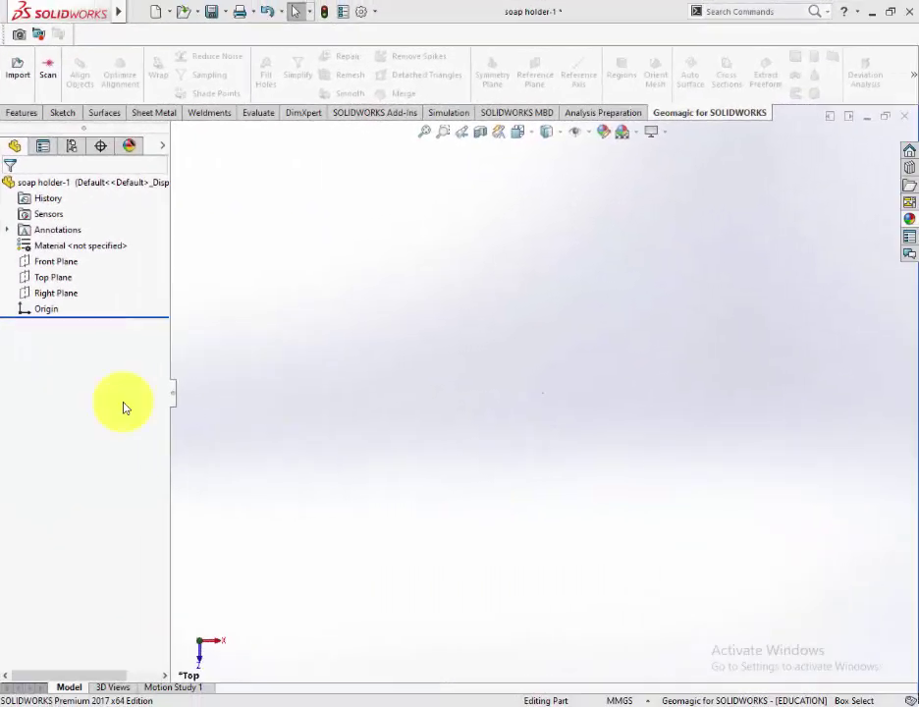
Start a sketch on the Top Plane and draw a centre rectangle from the origin.
left_click(44, 279)
left_click(53, 253)
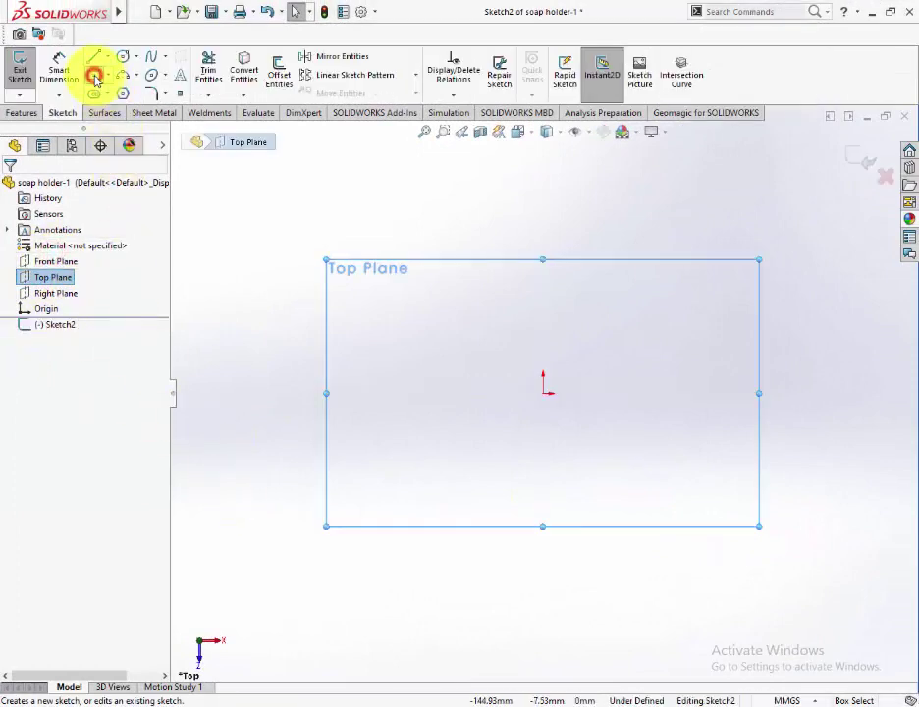
left_click(94, 75)
left_click(545, 393)
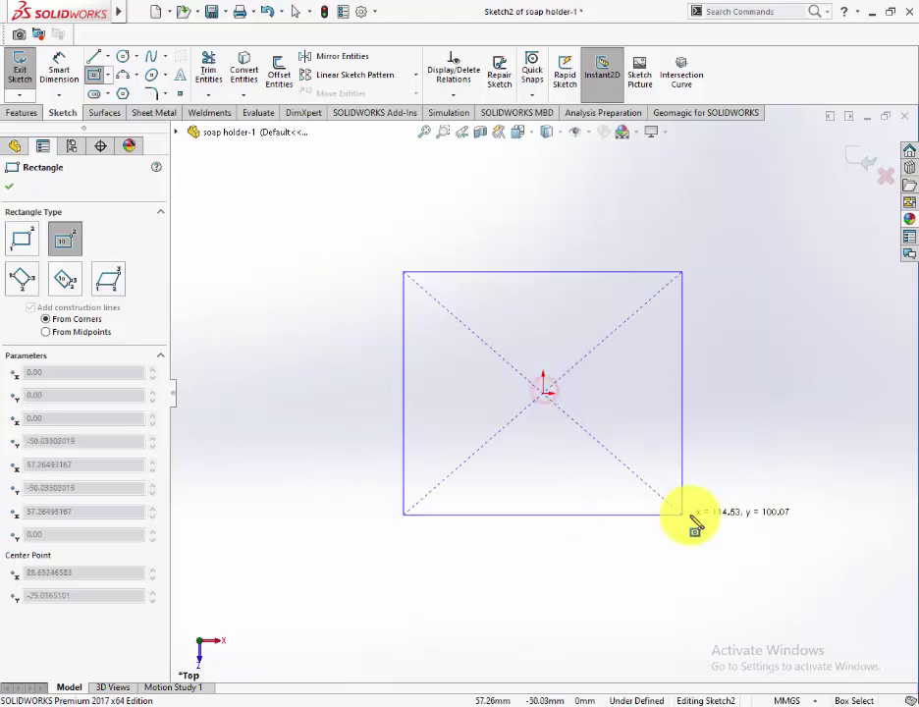
left_click(692, 510)
key("Escape")
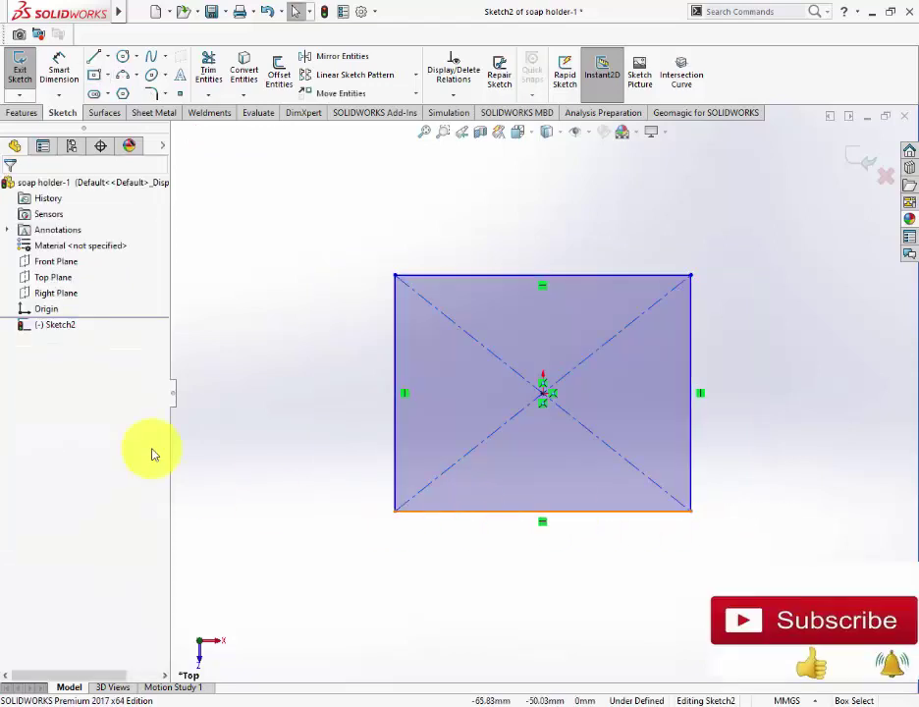
Dimension the rectangle 50 mm high and 80 mm wide, then exit the sketch.
left_click(59, 71)
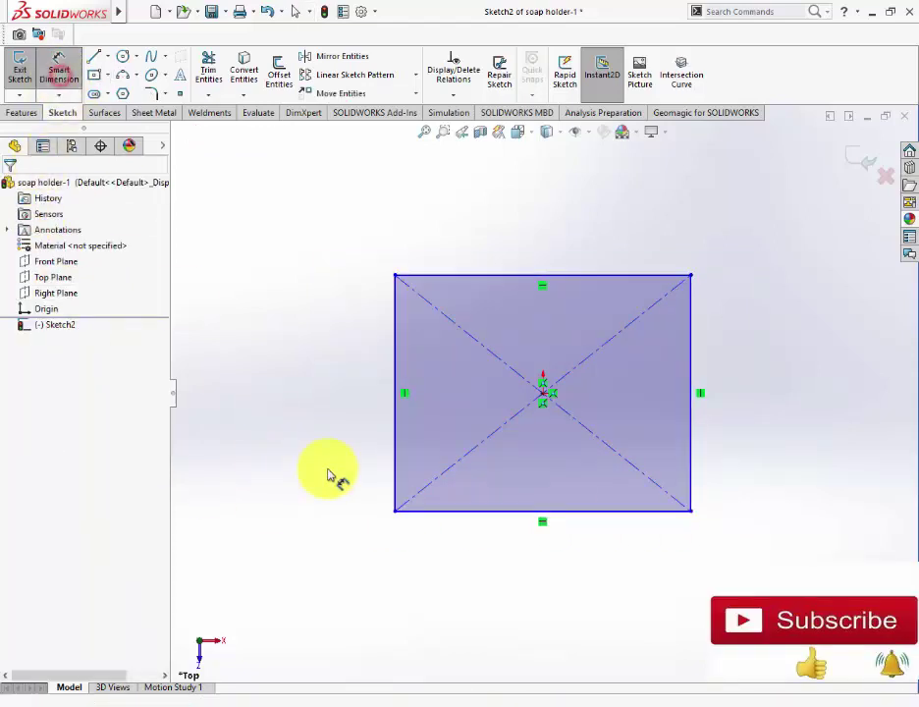
left_click(392, 477)
left_click(355, 480)
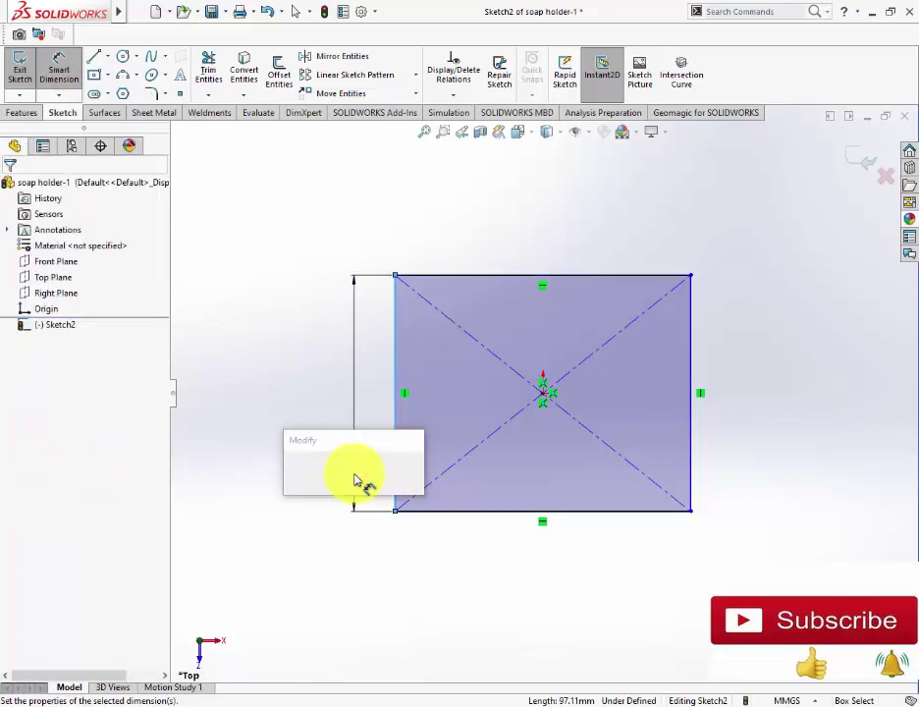
type("8")
key("BackSpace")
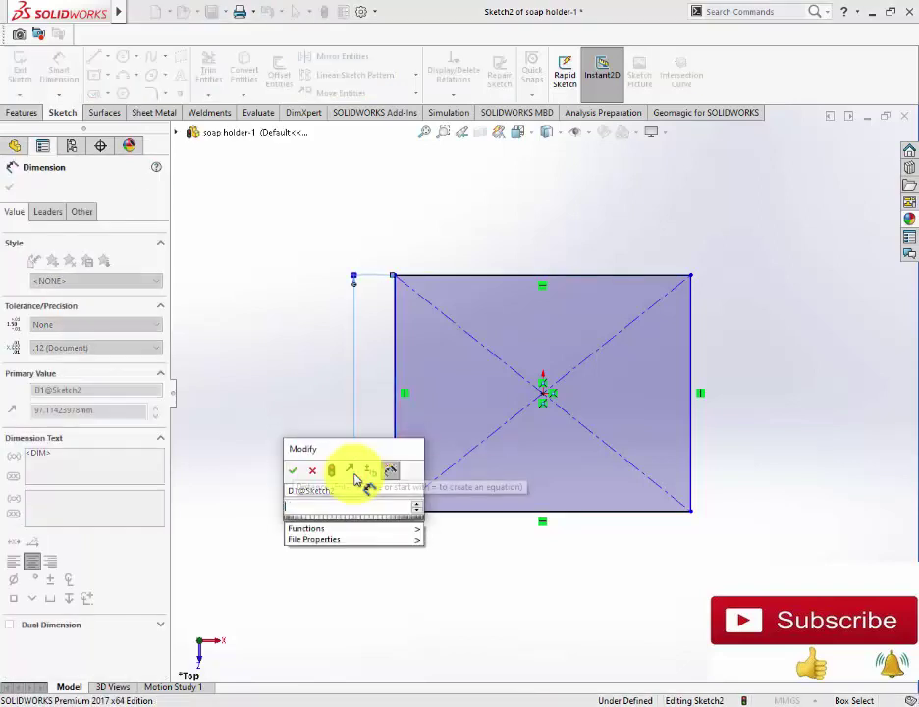
type("50")
key("Return")
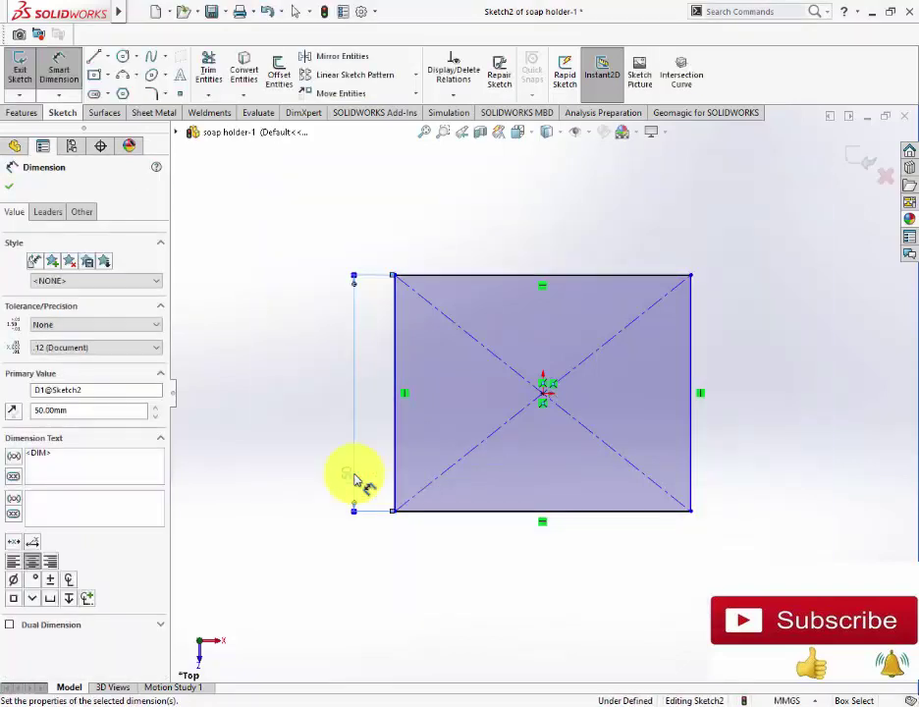
left_click(471, 519)
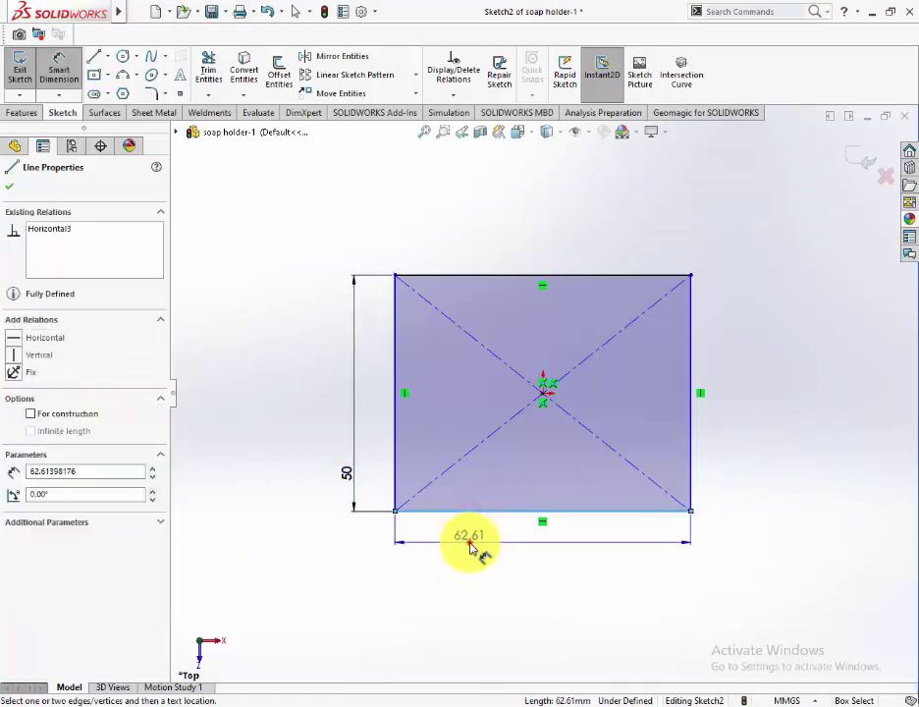
left_click(472, 546)
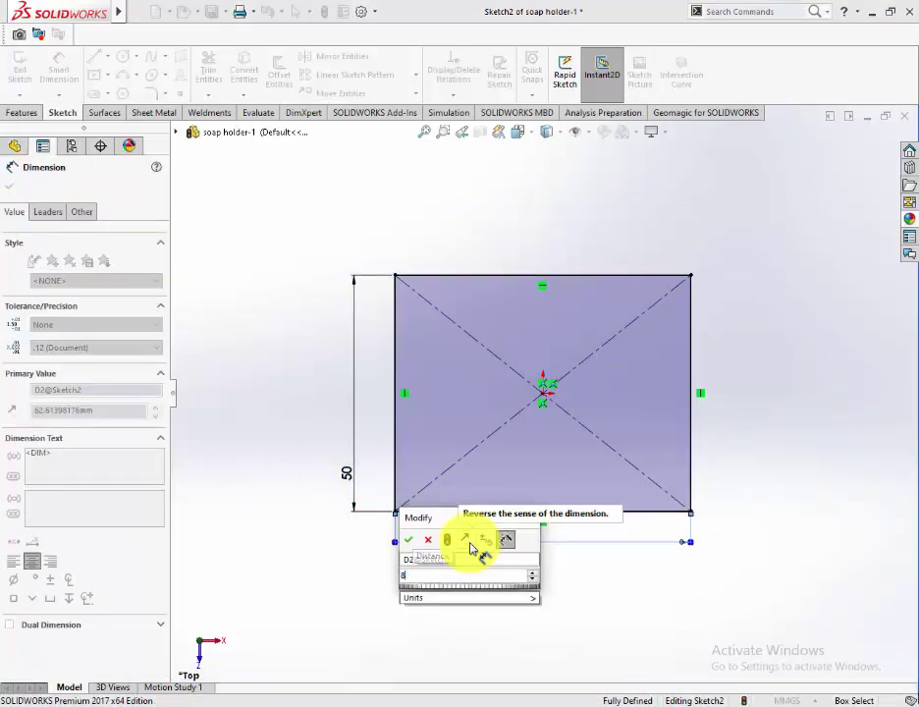
type("80")
key("Return")
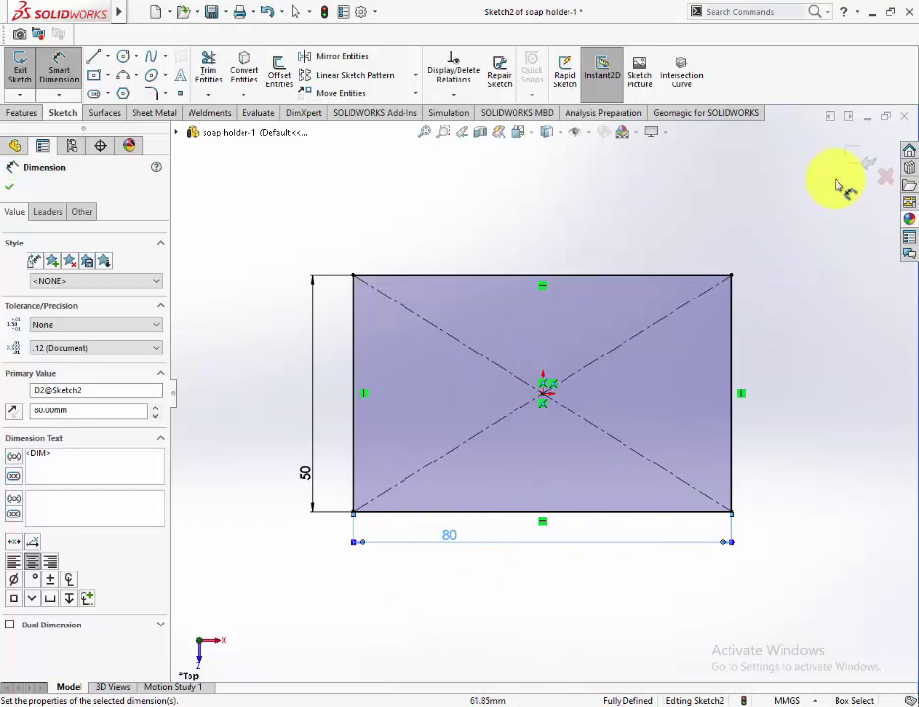
left_click(851, 159)
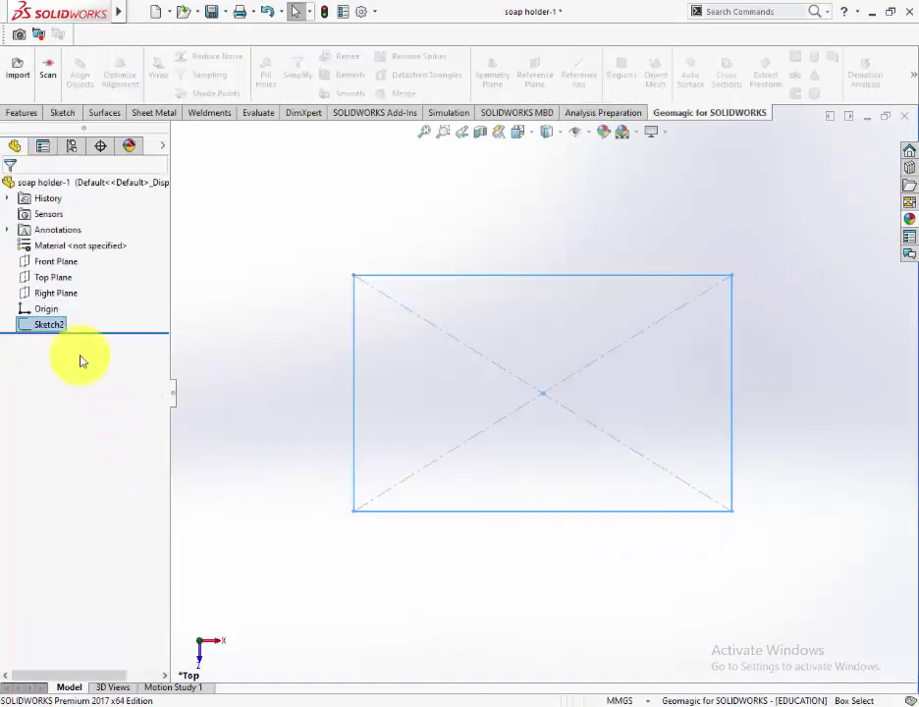
Extrude the rectangle 20 mm with a 1° outward draft on the sides.
left_click(22, 112)
left_click(25, 73)
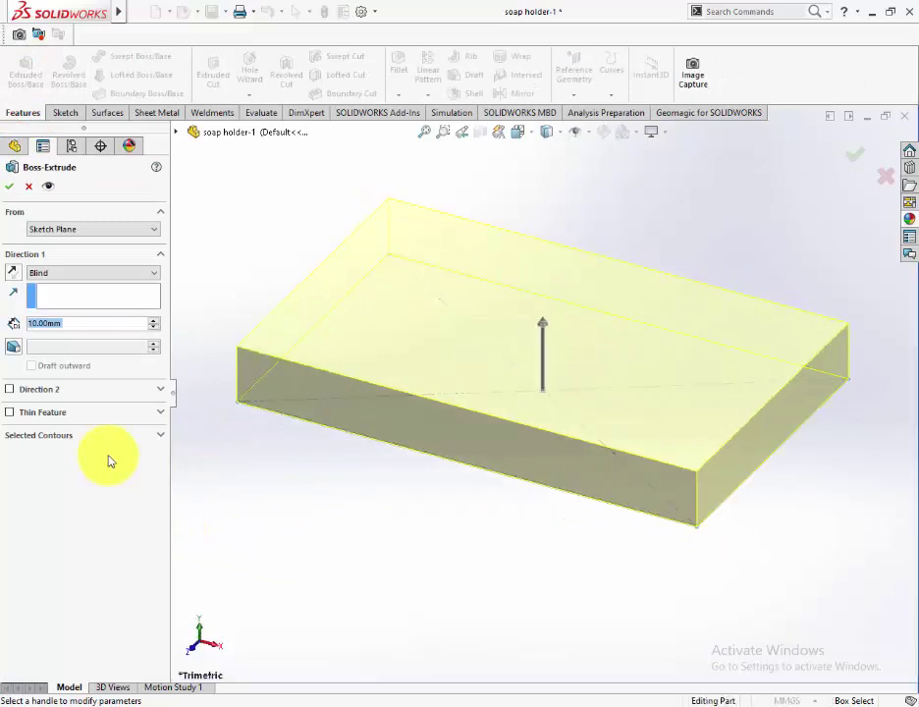
type("20")
key("Return")
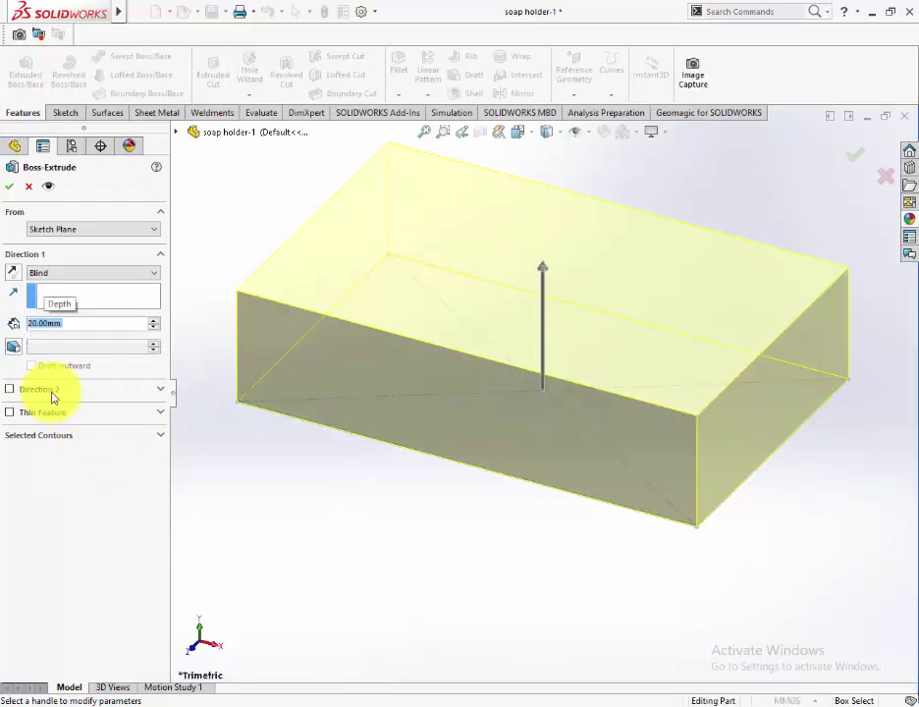
left_click(14, 348)
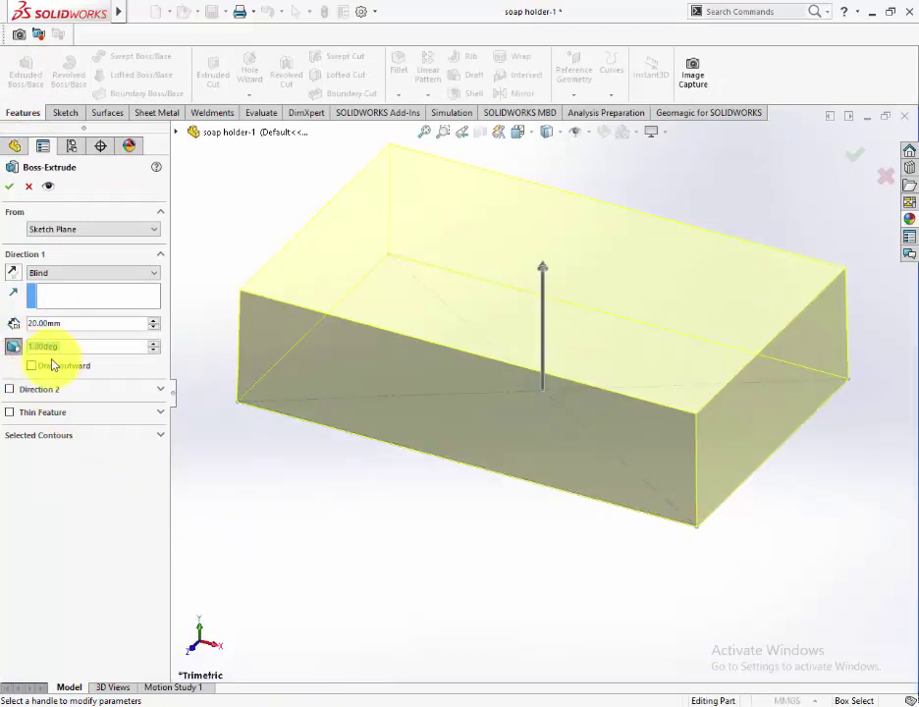
left_click(31, 366)
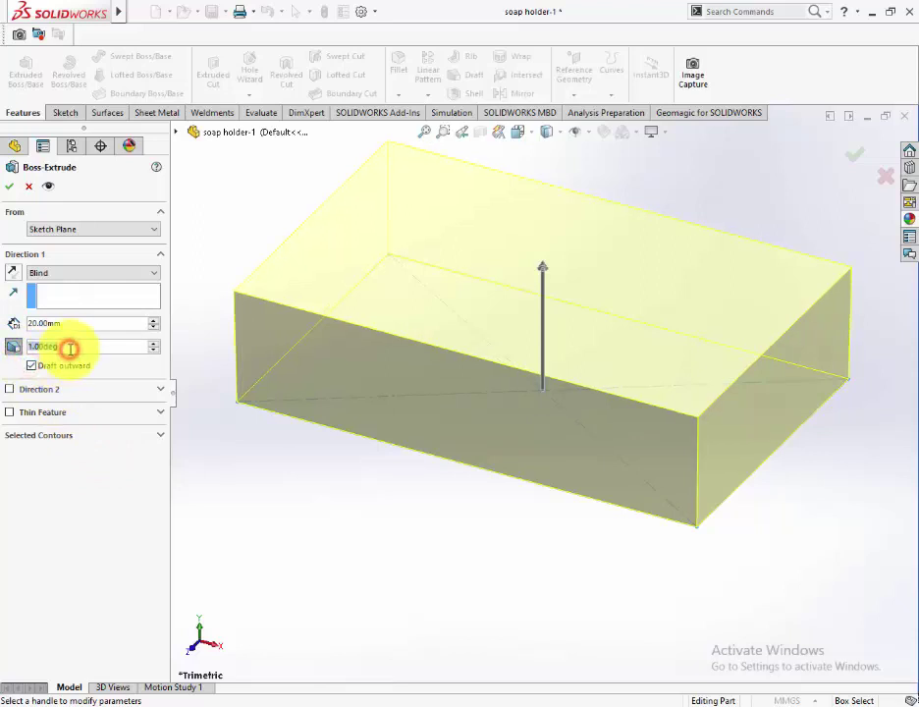
type("1")
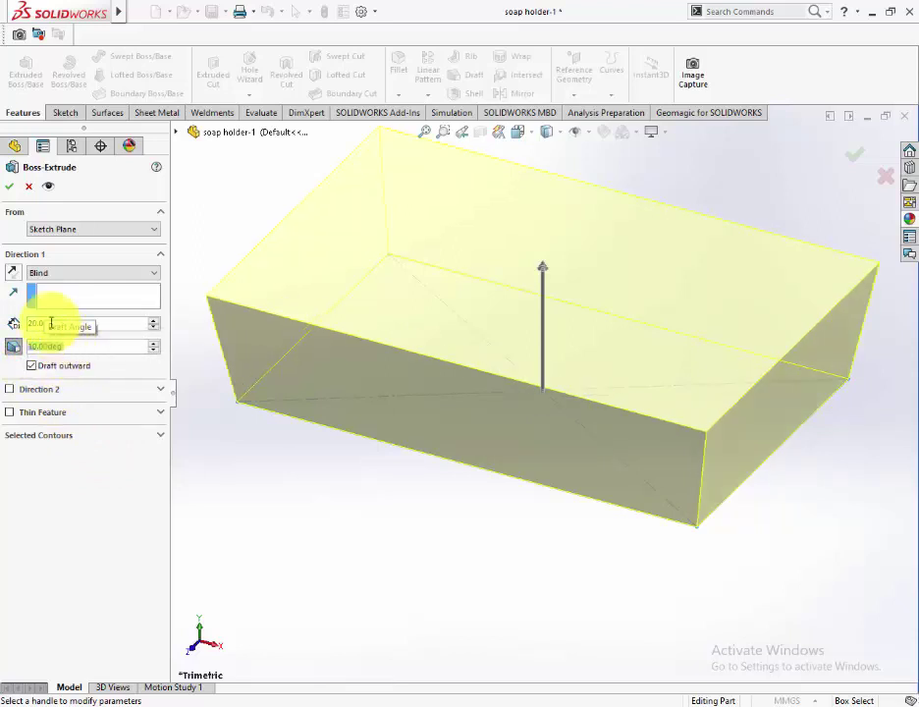
left_click(9, 185)
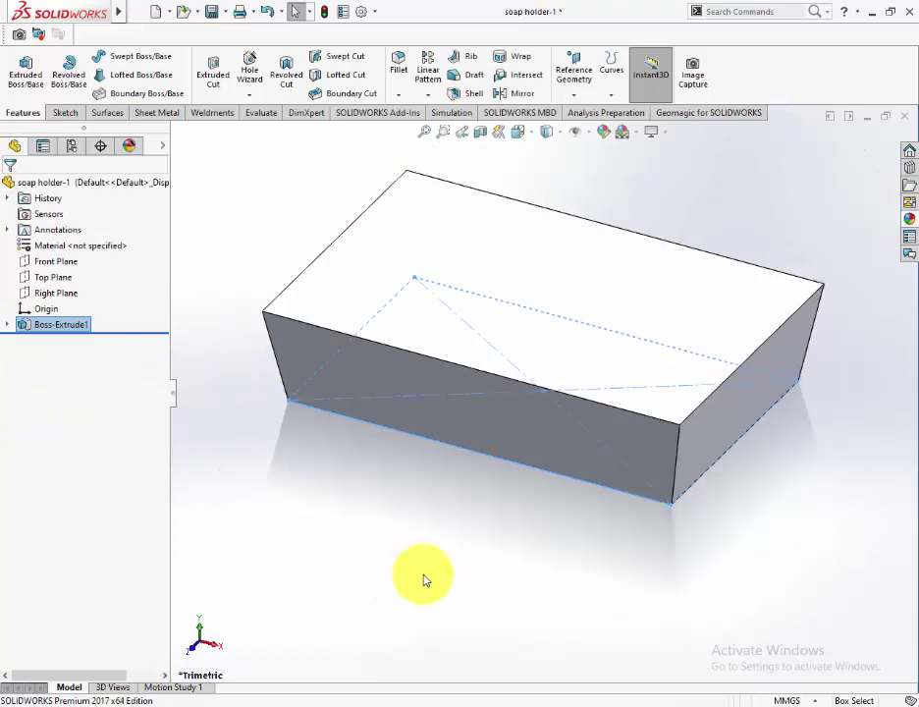
Orbit the block and turn on RealView Graphics for realistic shading.
mouse_move(424, 579)
middle_mouse_down()
mouse_move(689, 307)
mouse_move(714, 332)
middle_mouse_up()
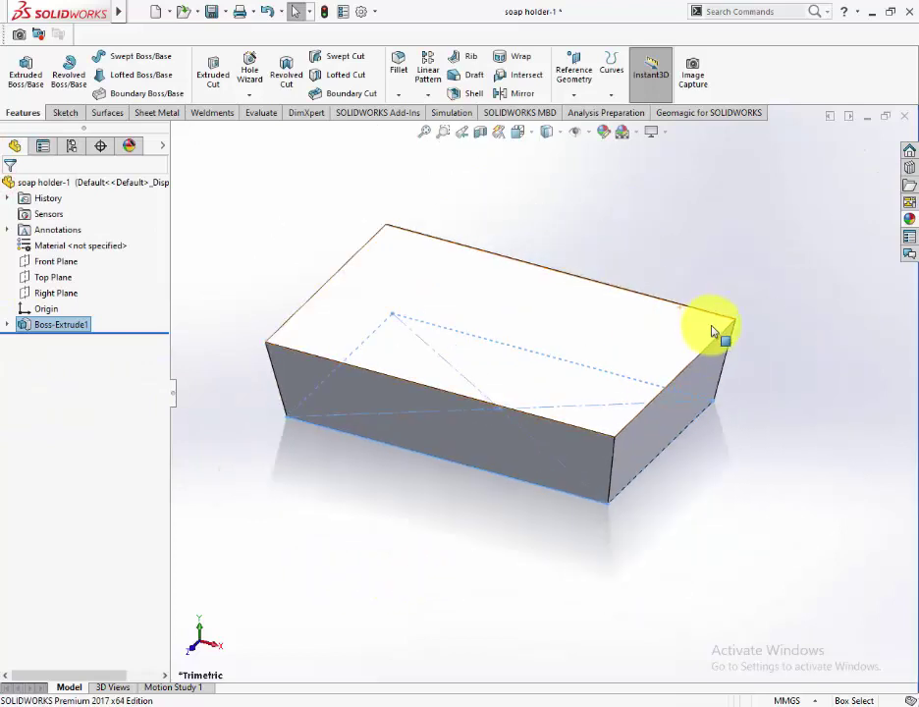
left_click(664, 137)
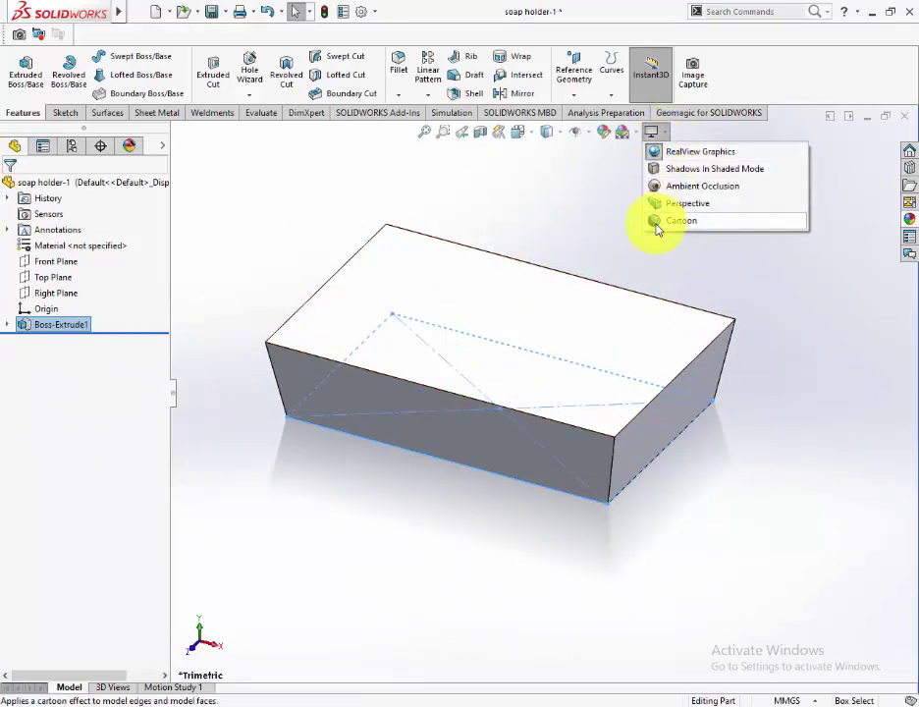
left_click(661, 151)
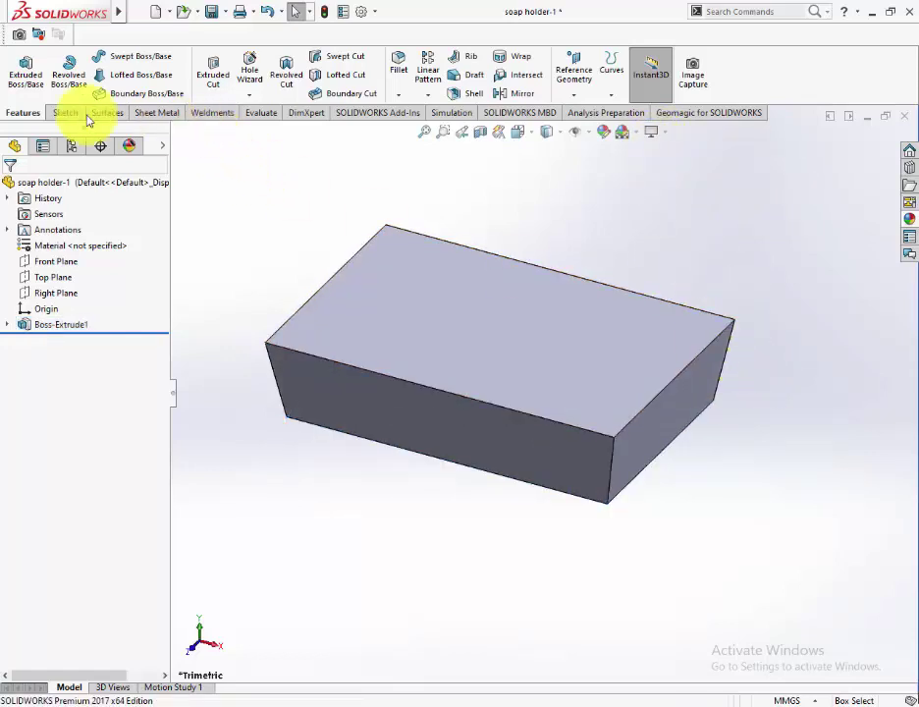
Apply a 10 mm fillet to the bottom face and the four vertical corner edges.
left_click(403, 67)
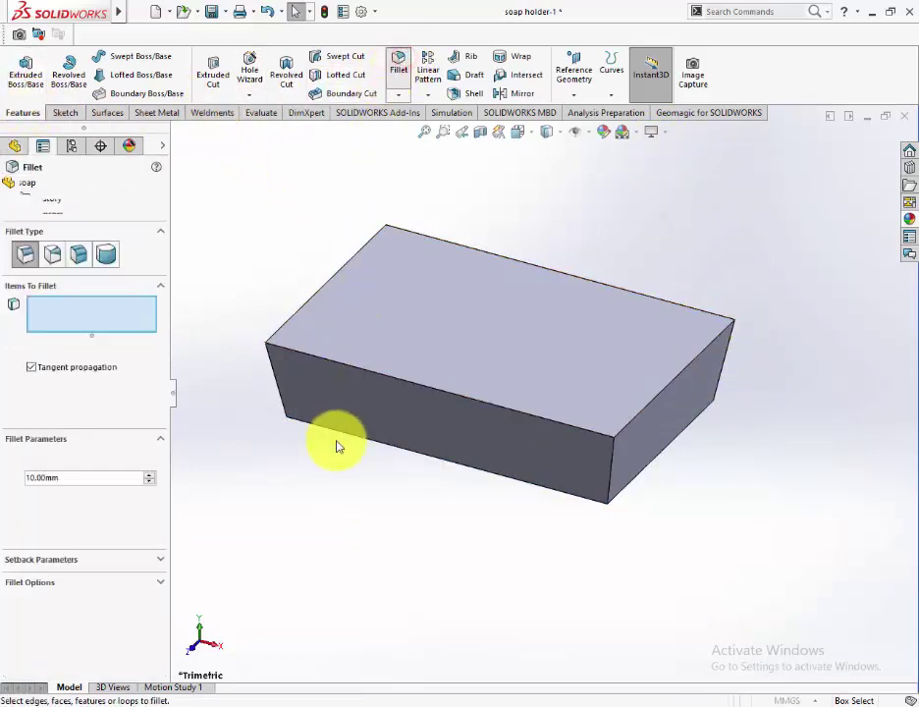
middle_click_drag(318, 474, 364, 437)
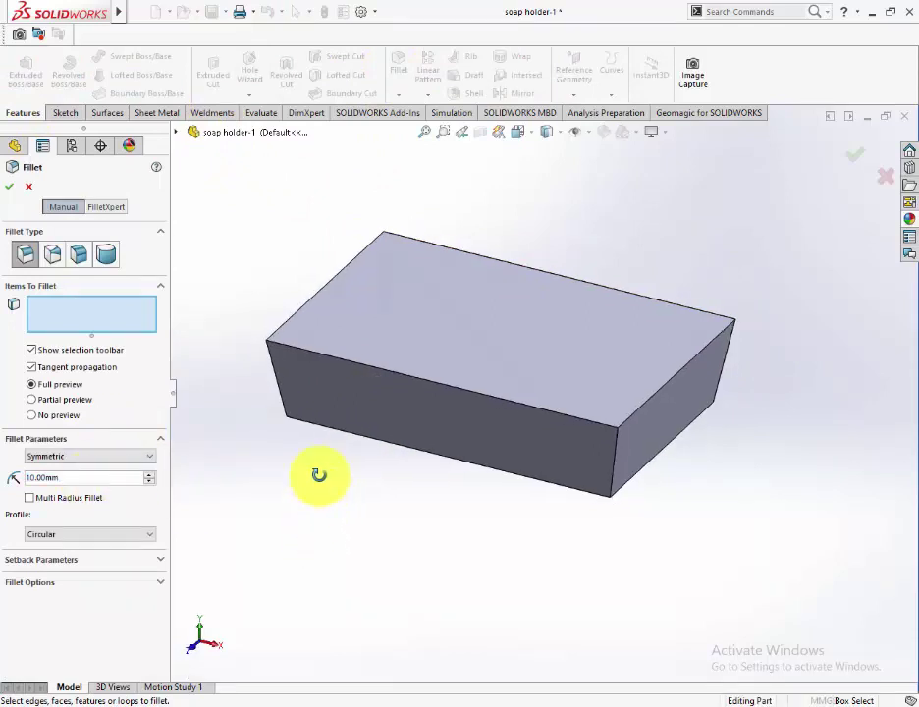
left_click(364, 437)
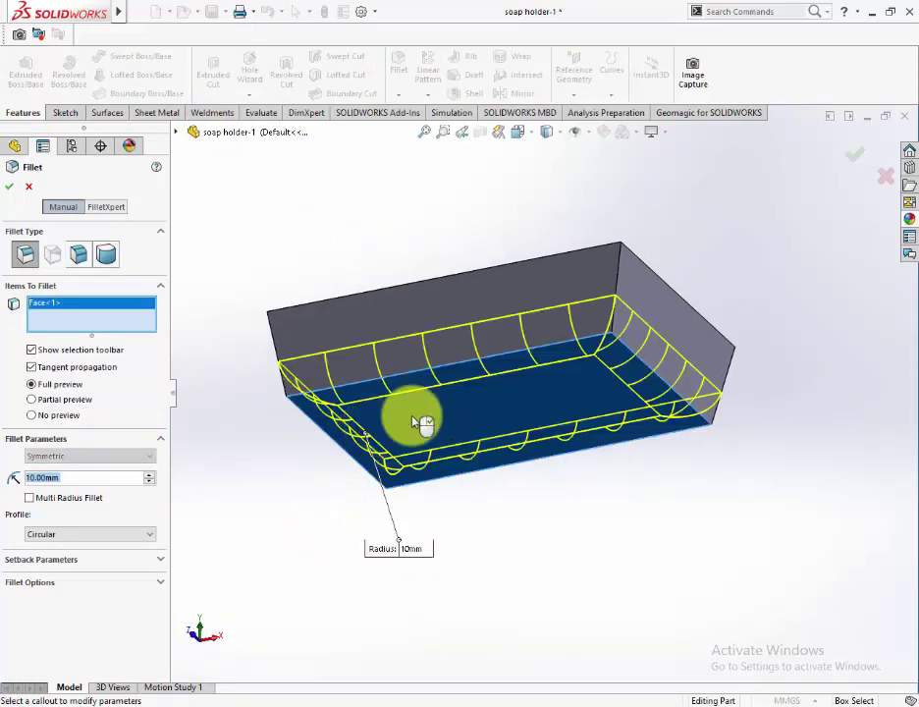
left_click(620, 273)
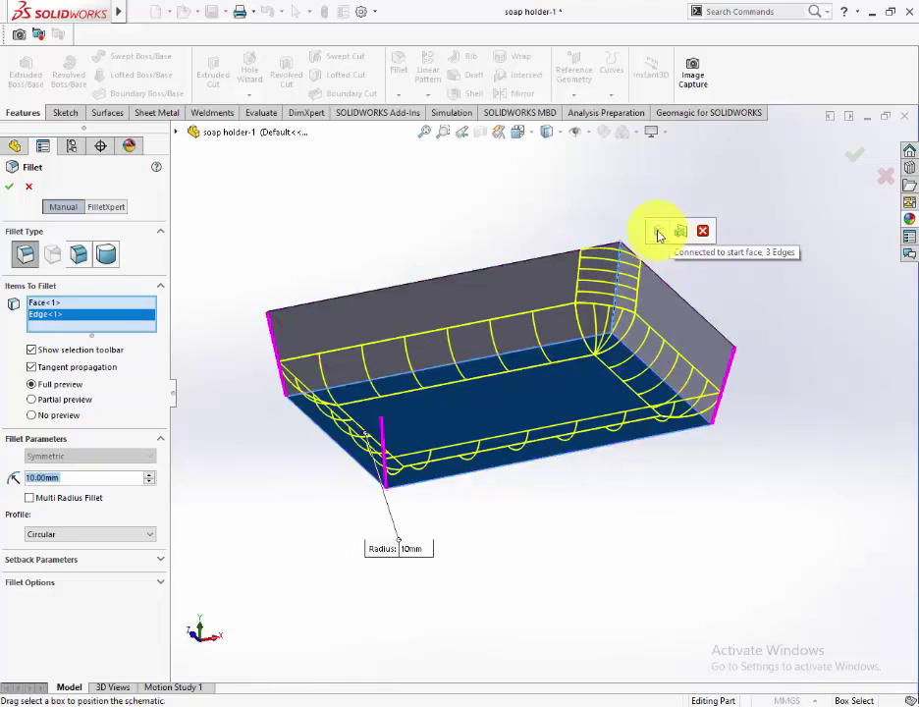
left_click(657, 233)
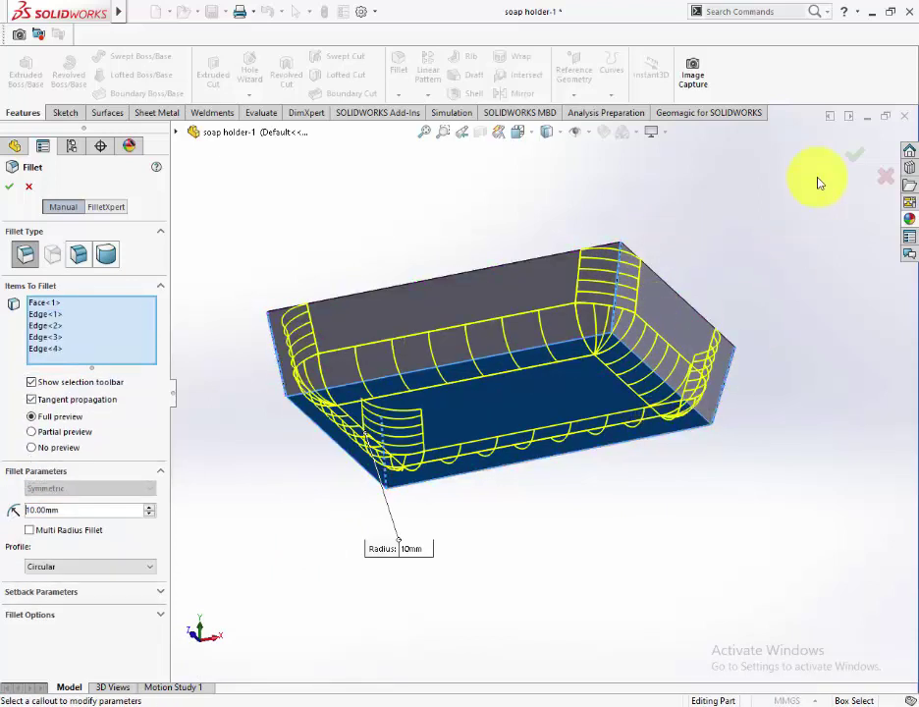
scroll(736, 306, "down", 2)
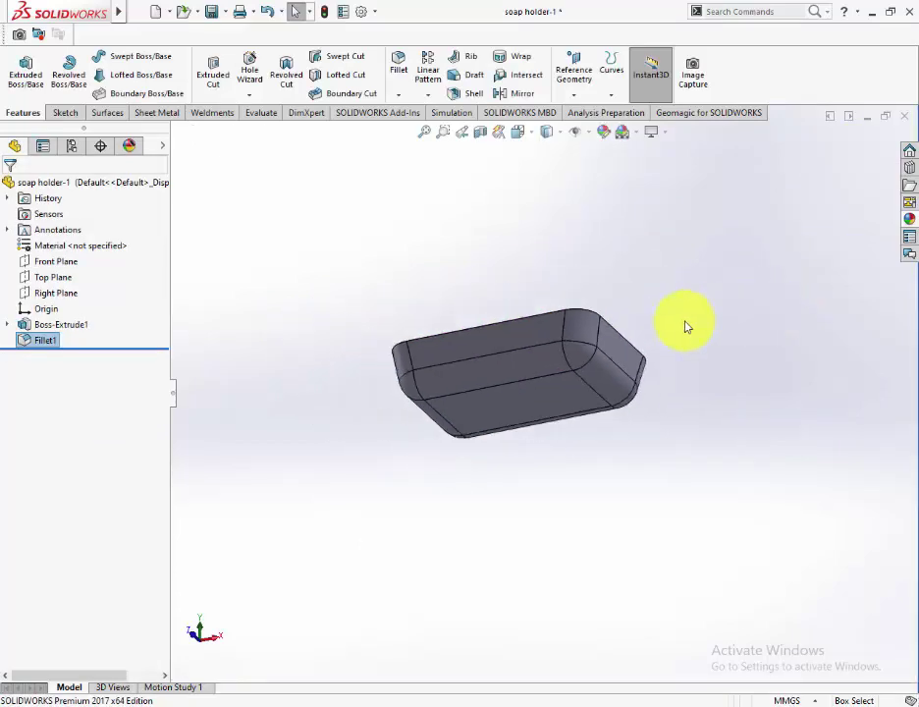
mouse_move(683, 324)
middle_mouse_down()
mouse_move(639, 437)
mouse_move(643, 417)
middle_mouse_up()
scroll(643, 416, "down", 2)
scroll(642, 370, "up", 2)
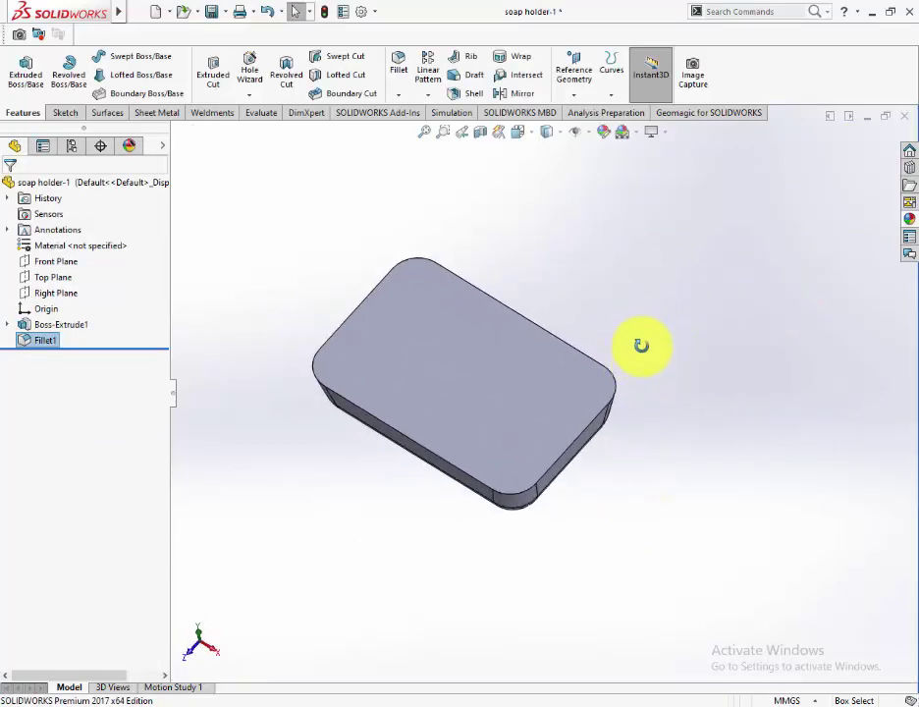
middle_click_drag(642, 344, 527, 384)
scroll(524, 383, "down", 3)
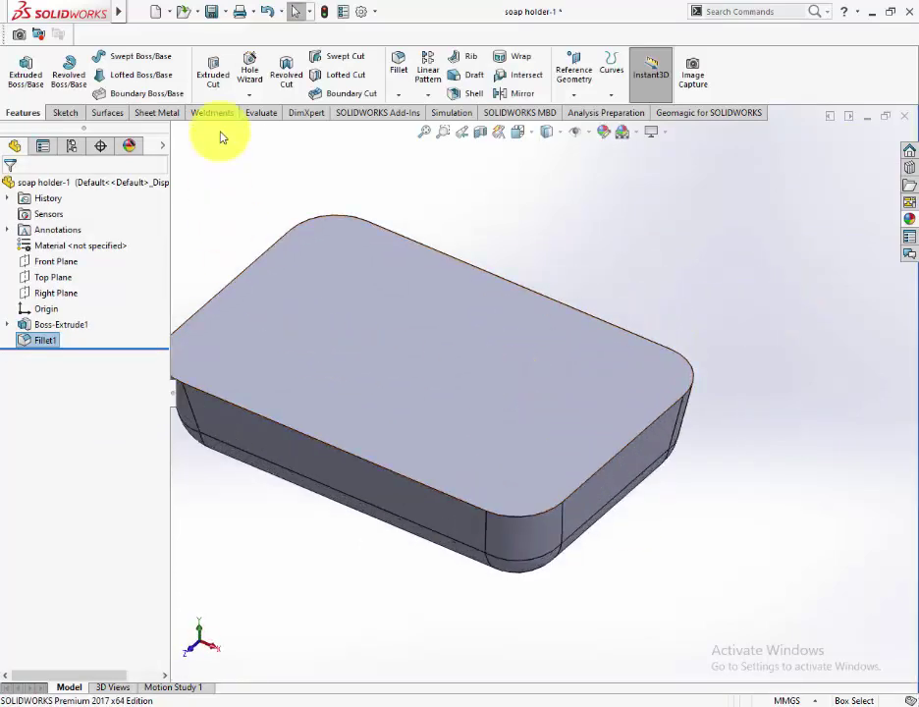
Shell the block with 2 mm walls, removing the top face.
left_click(465, 91)
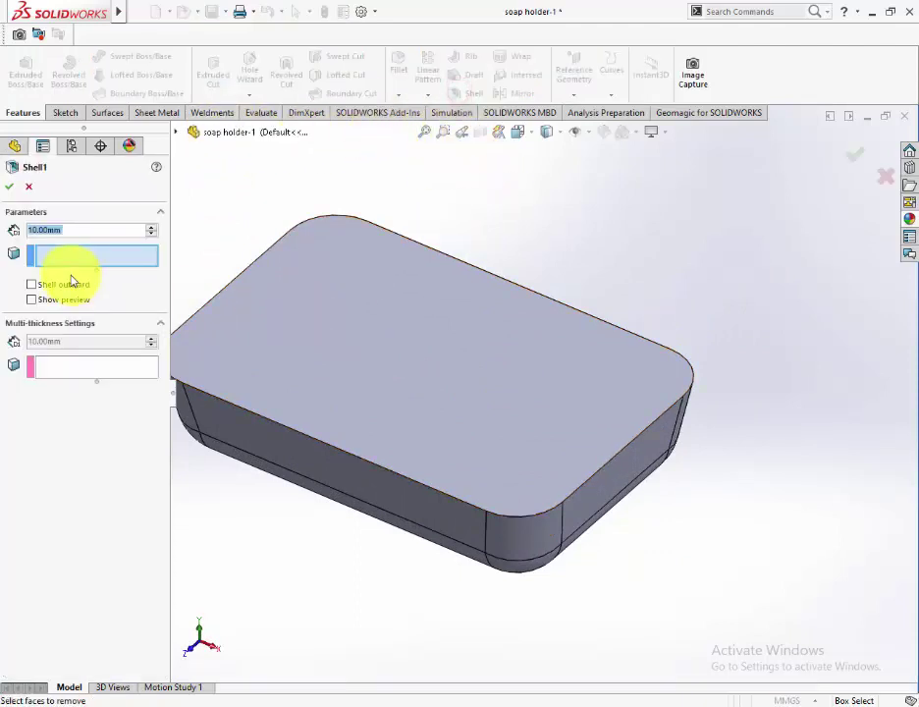
type("2")
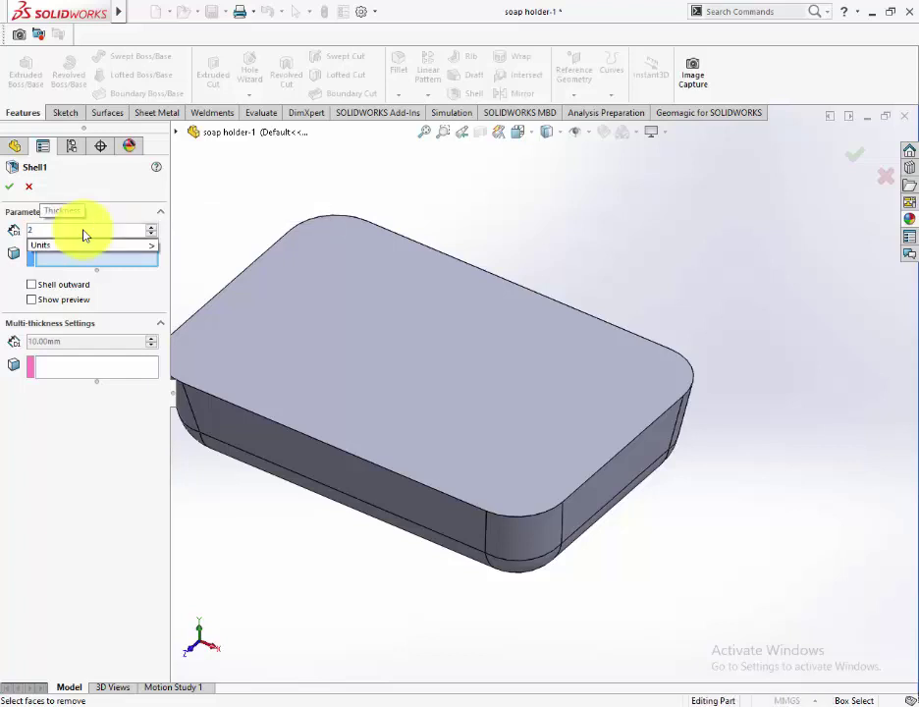
left_click(98, 255)
left_click(311, 324)
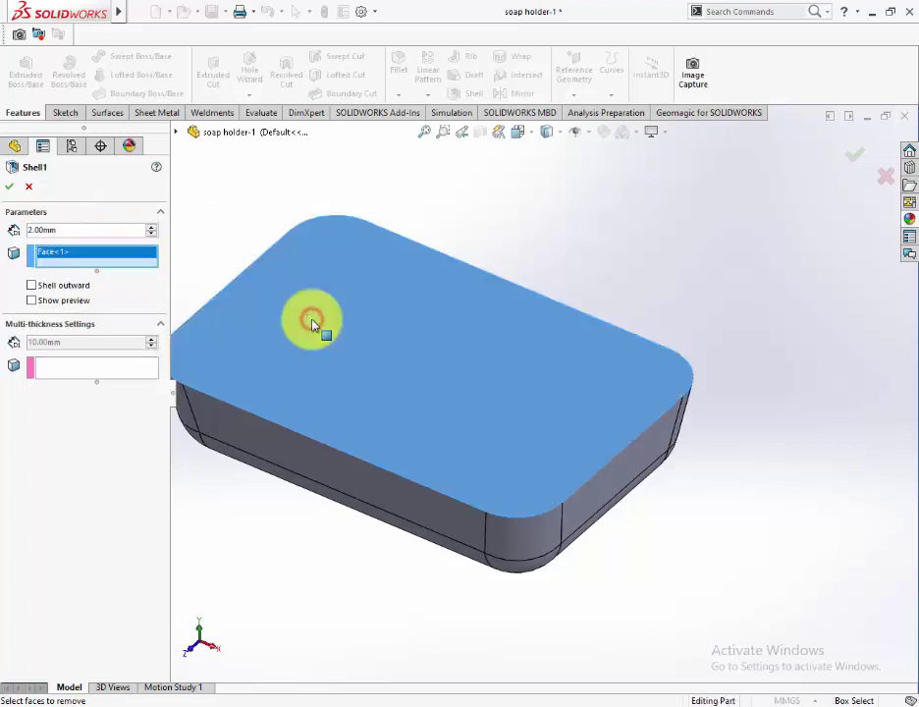
left_click(8, 188)
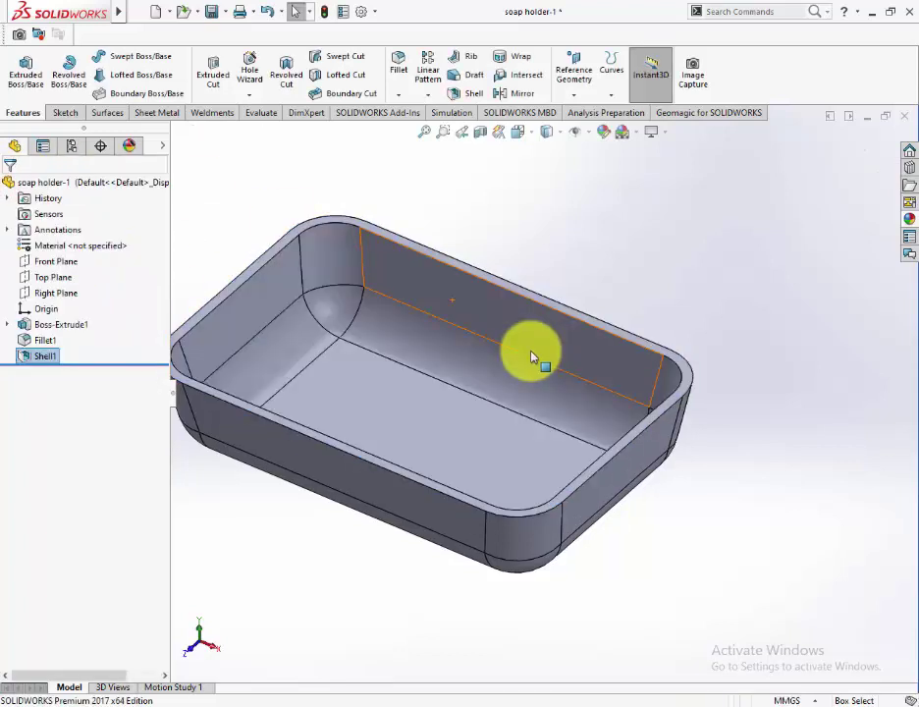
Deselect the shell feature and save the part.
scroll(529, 357, "up", 2)
left_click(502, 255)
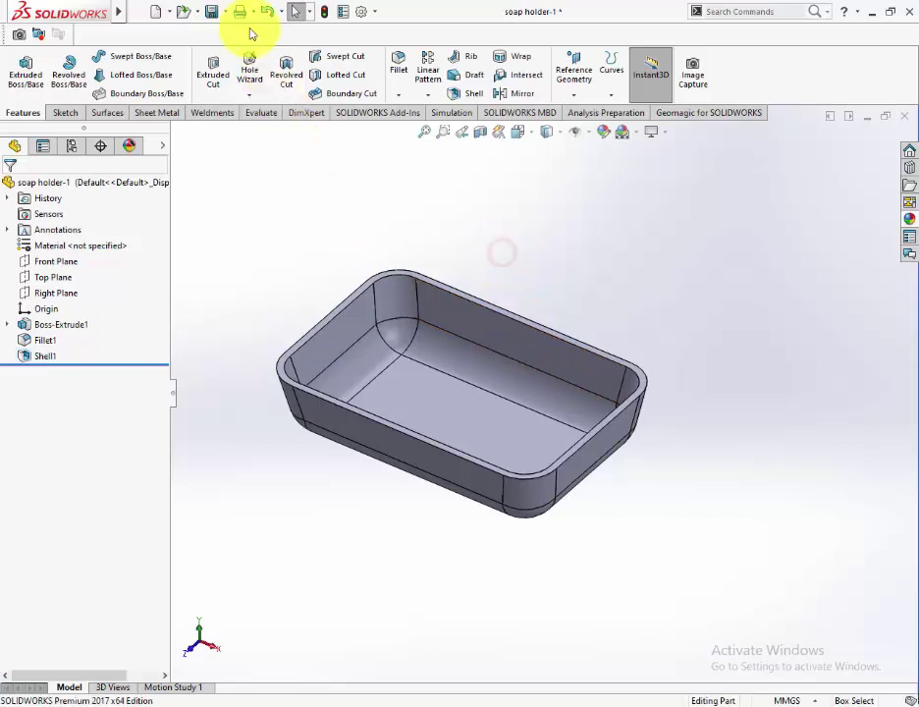
left_click(212, 11)
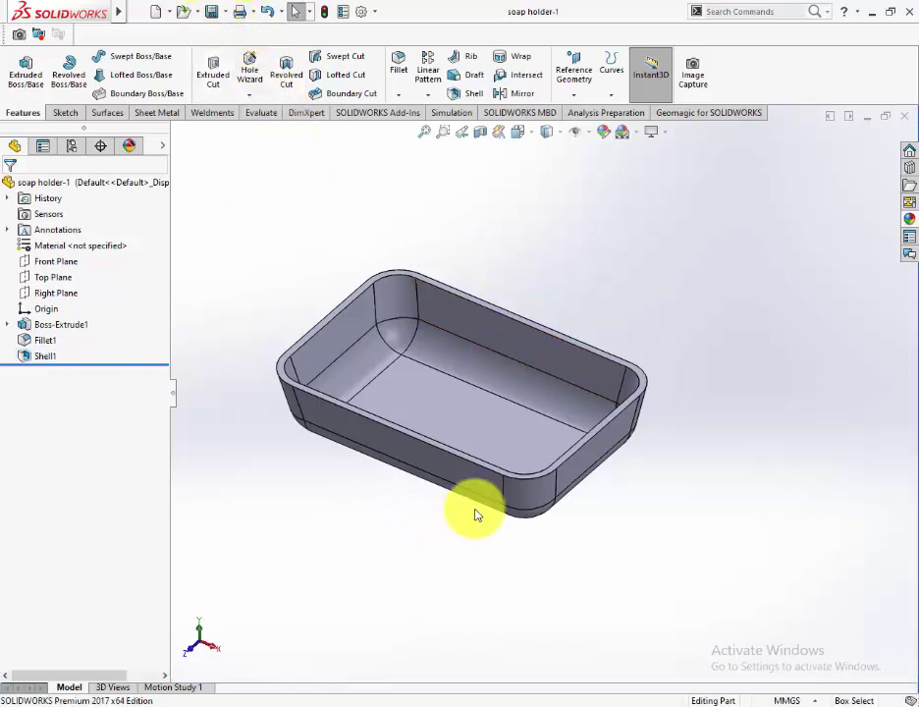
scroll(475, 513, "down", 3)
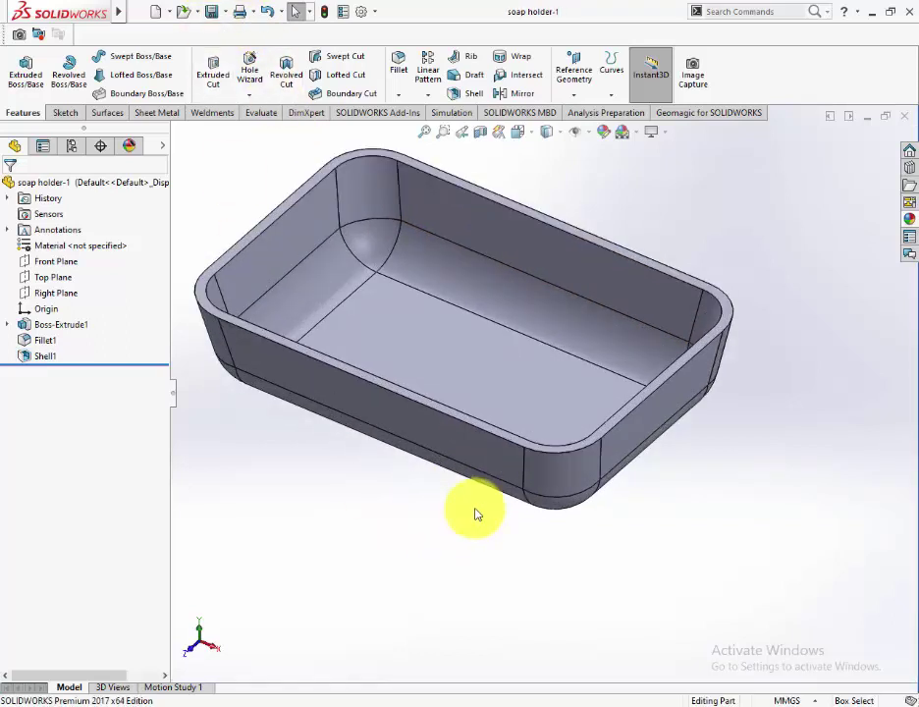
scroll(565, 478, "down", 3)
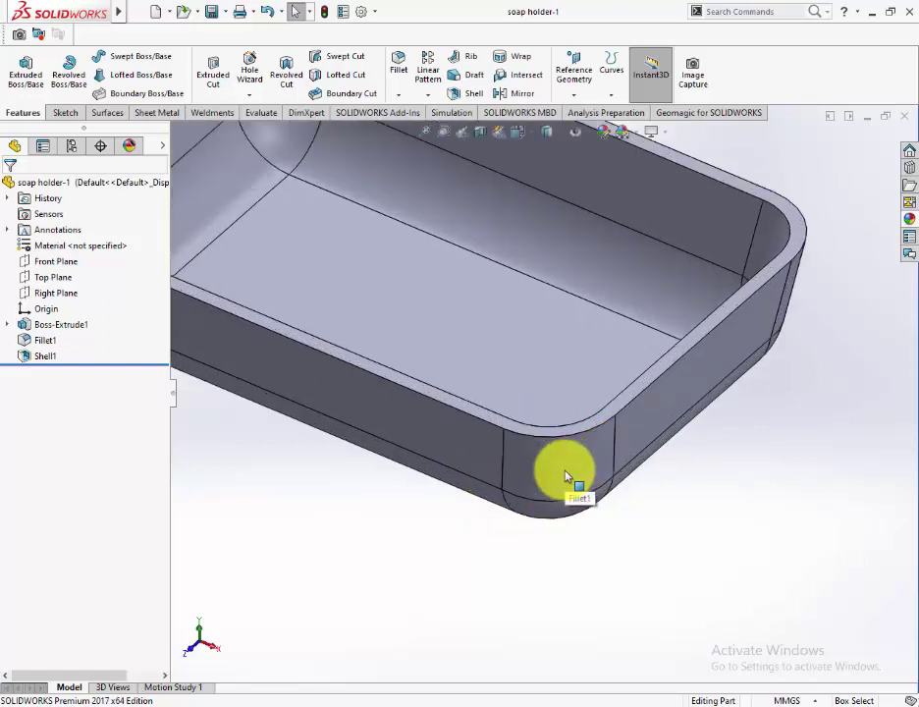
Start a sketch on the tray's rim face and view it head-on.
left_click(617, 408)
left_click(677, 371)
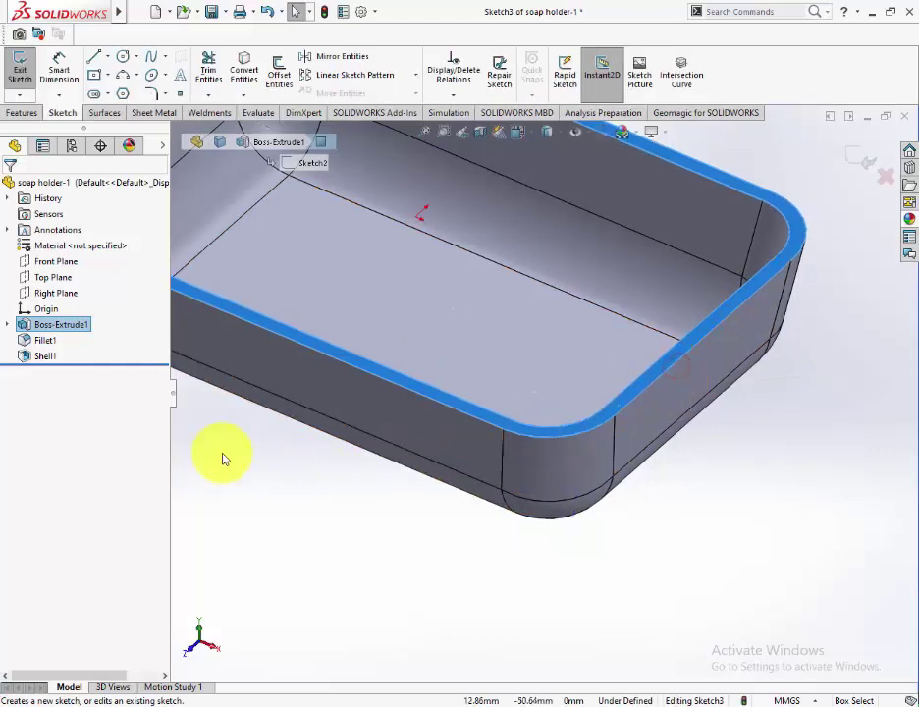
left_click(44, 370)
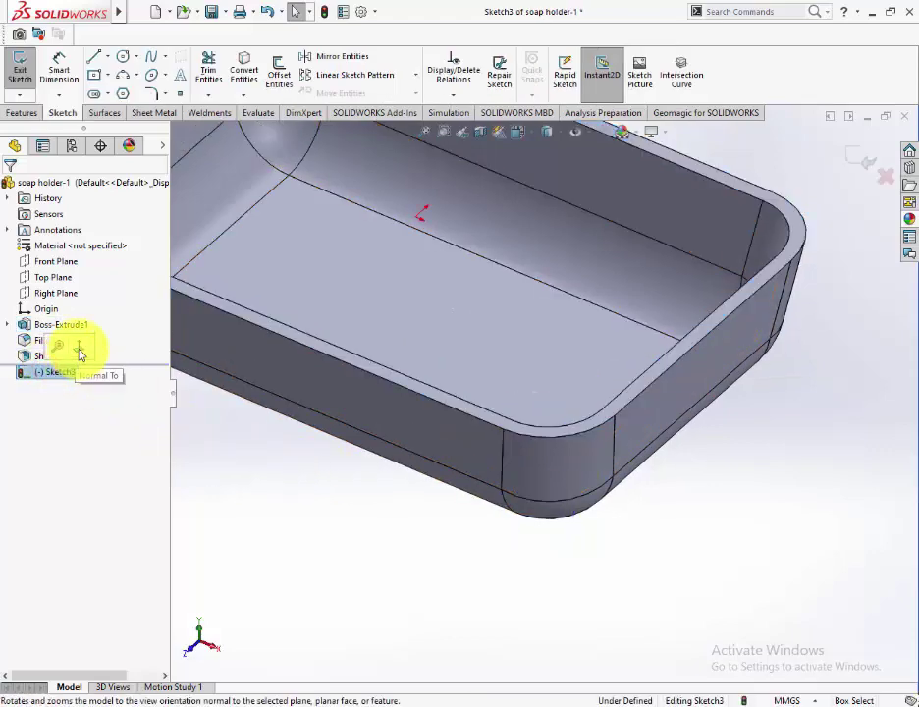
left_click(79, 351)
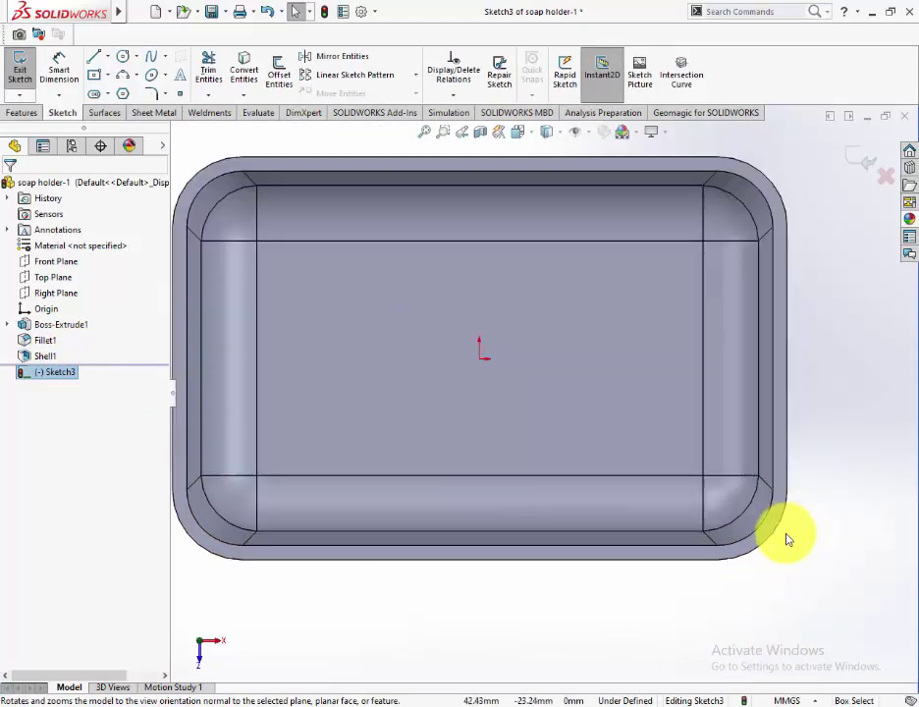
Draw a corner rectangle enclosing the tray's lower-right rounded corner.
left_click(95, 76)
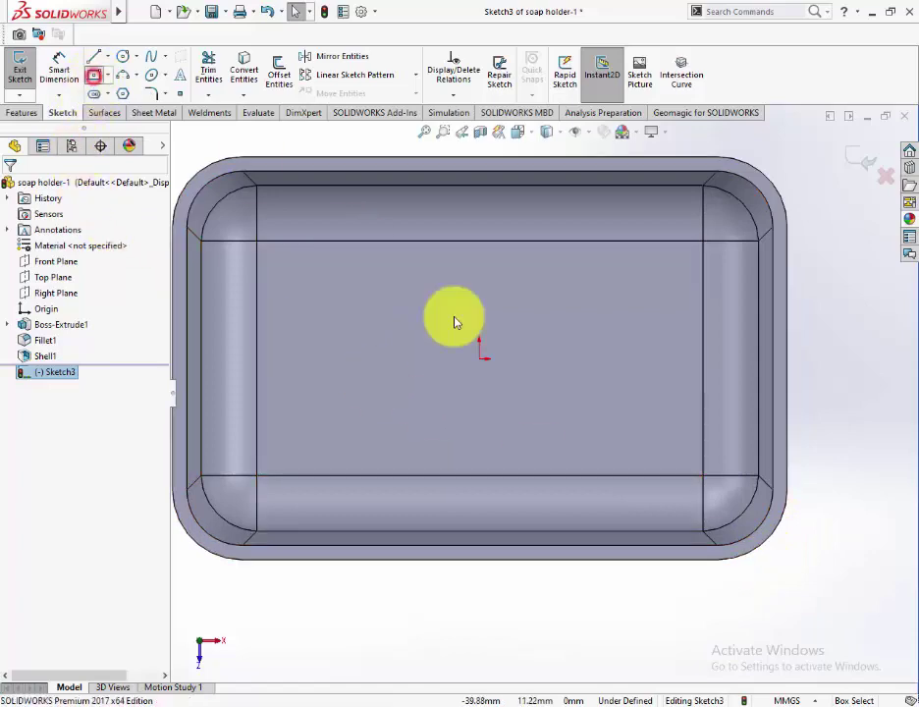
left_click(687, 468)
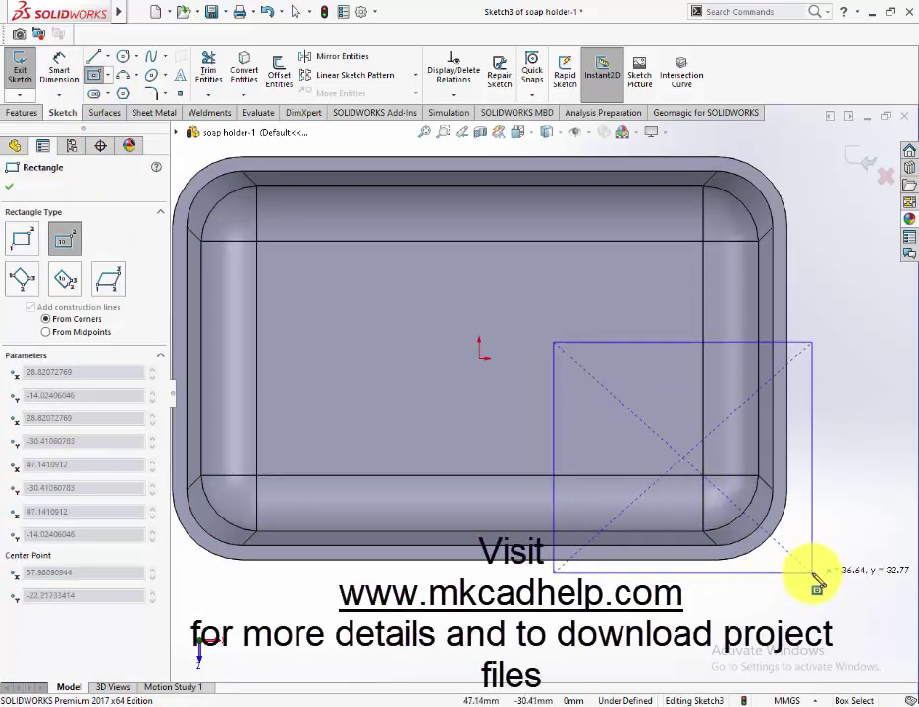
scroll(818, 585, "up", 2)
scroll(820, 584, "up", 2)
key("Escape")
scroll(733, 483, "down", 4)
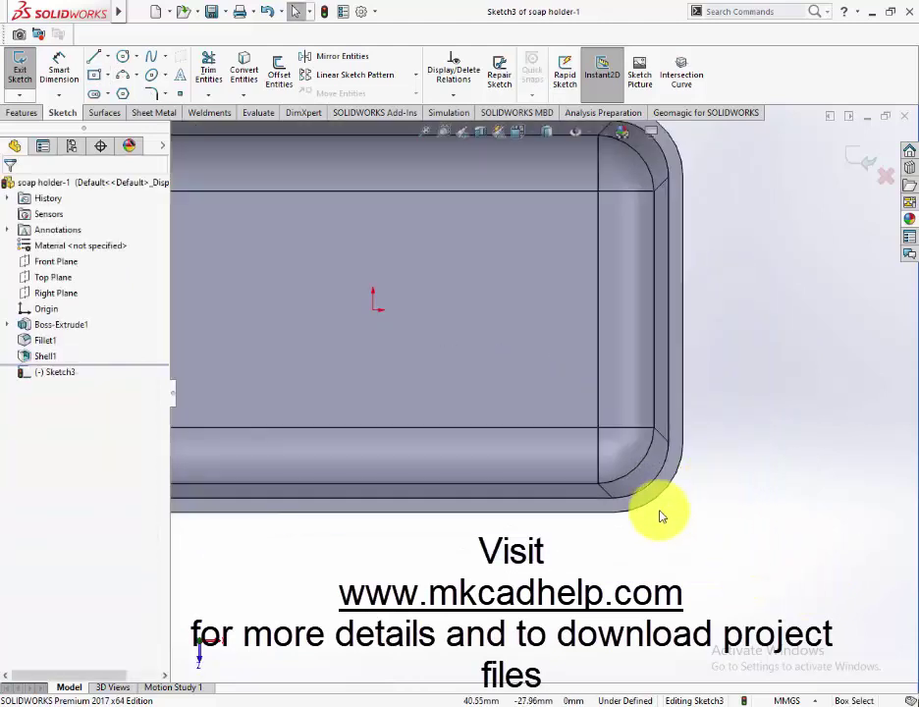
scroll(664, 491, "down", 2)
scroll(666, 464, "up", 2)
scroll(639, 471, "down", 1)
scroll(594, 447, "down", 2)
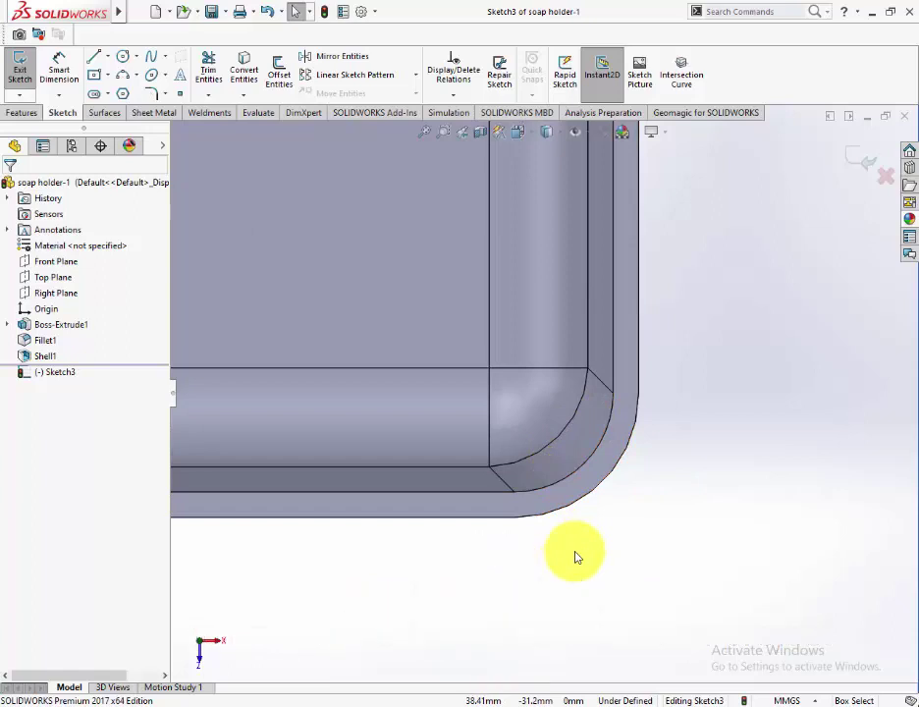
left_click(95, 76)
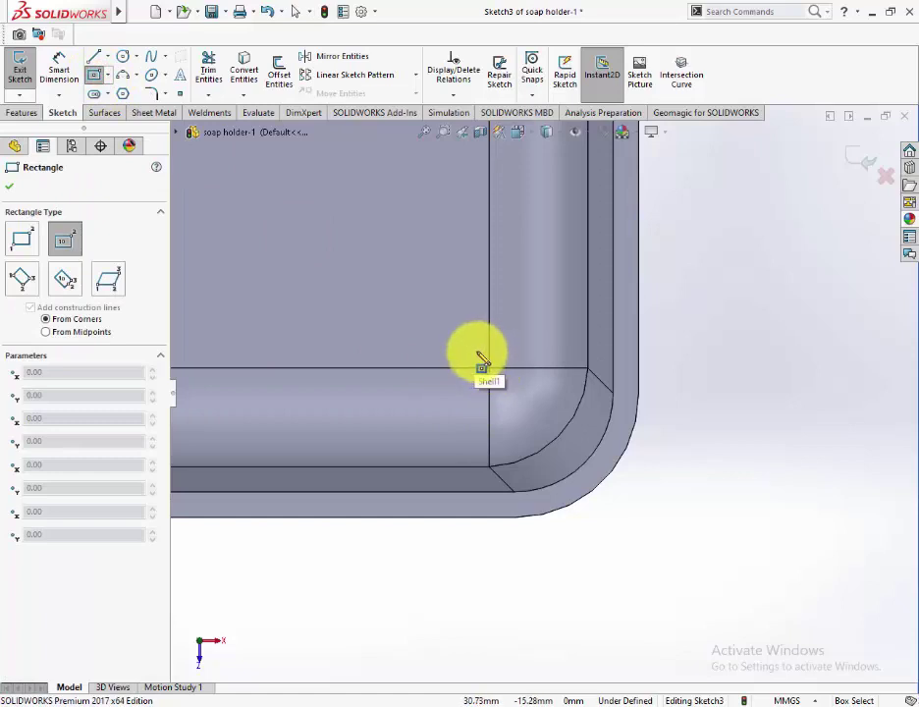
left_click(473, 360)
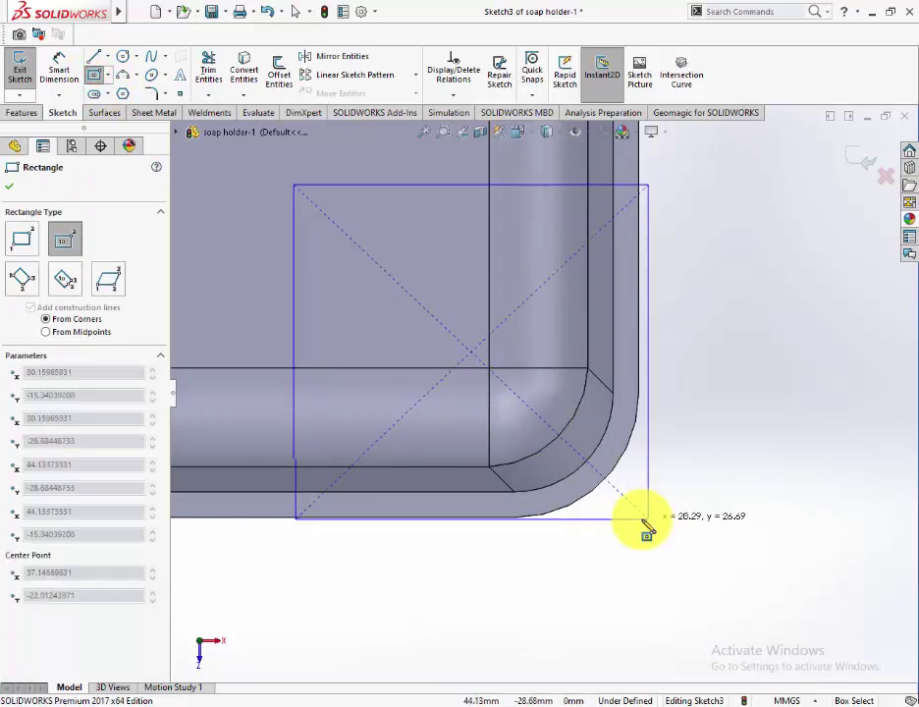
key("Escape")
key("Escape")
left_click(107, 79)
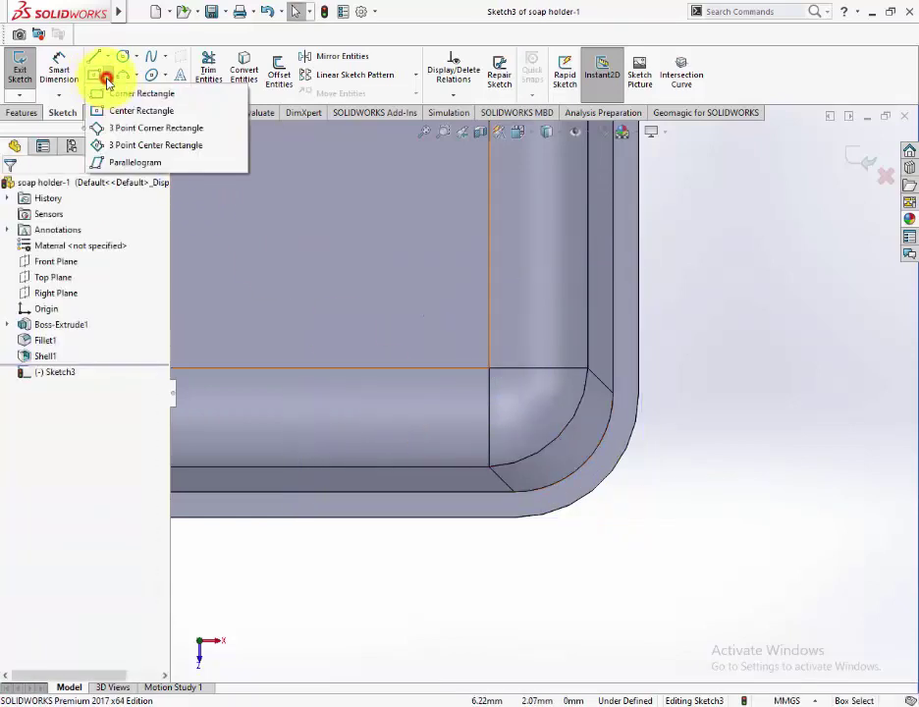
left_click(103, 95)
left_click(471, 348)
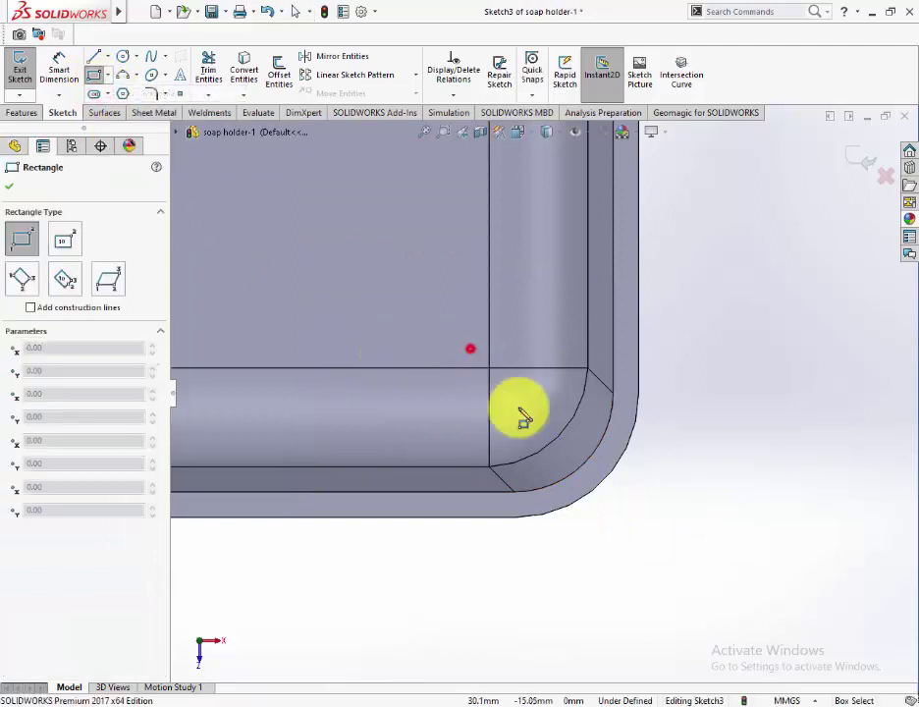
left_click(653, 547)
key("Escape")
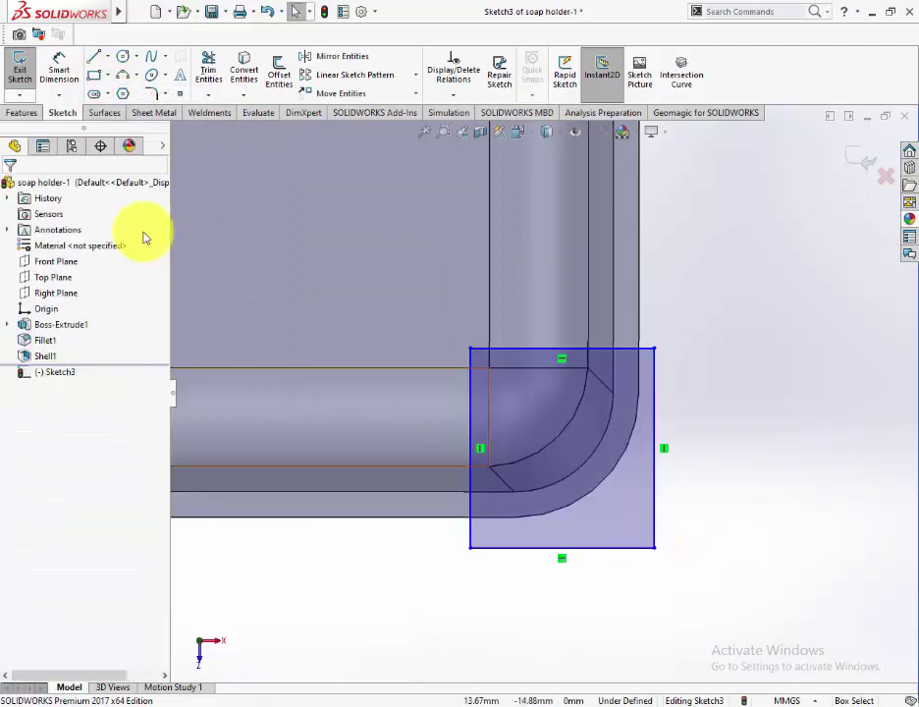
Dimension the rectangle's top and left edges 5 mm in from the tray edges.
left_click(57, 75)
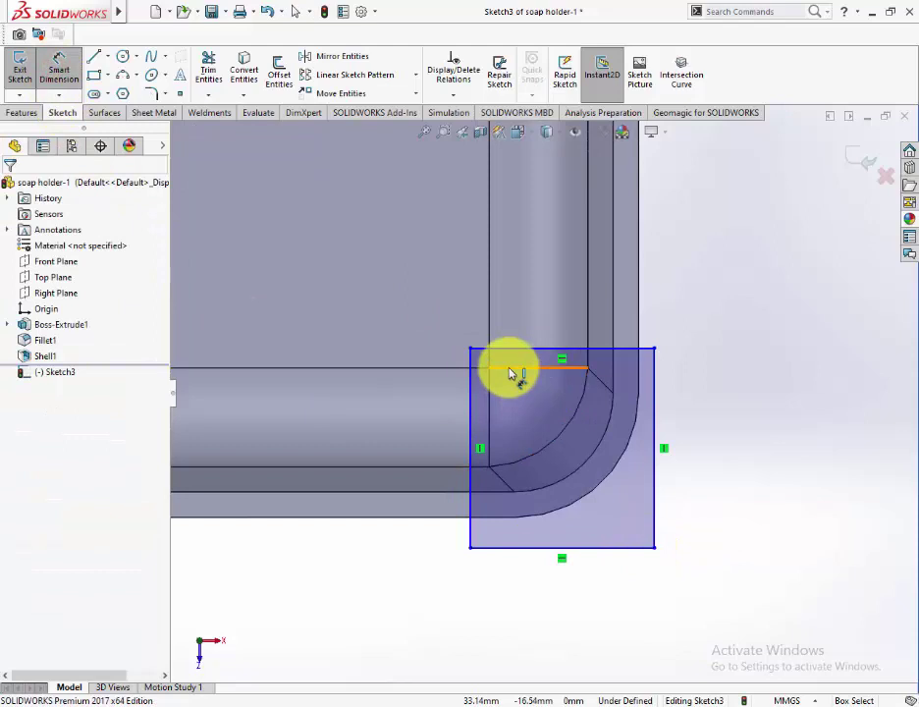
left_click(511, 351)
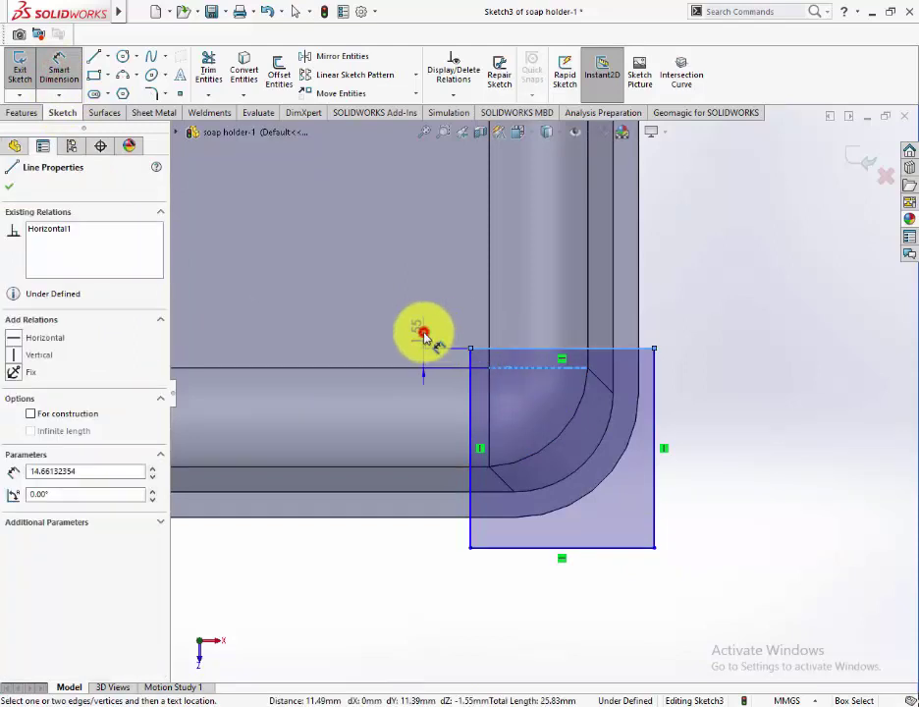
left_click(424, 336)
key("Return")
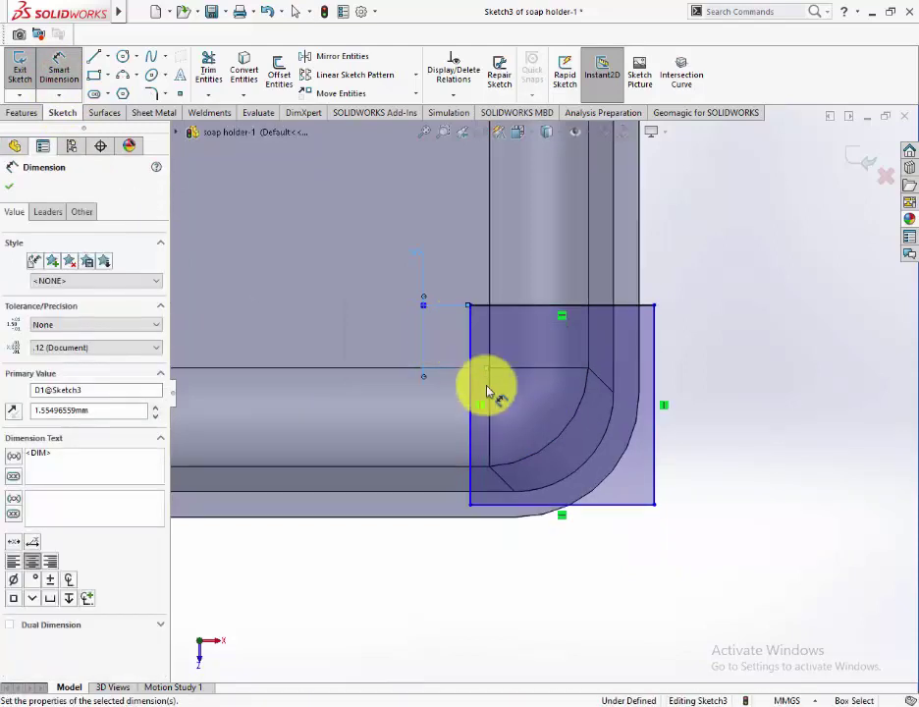
left_click(470, 435)
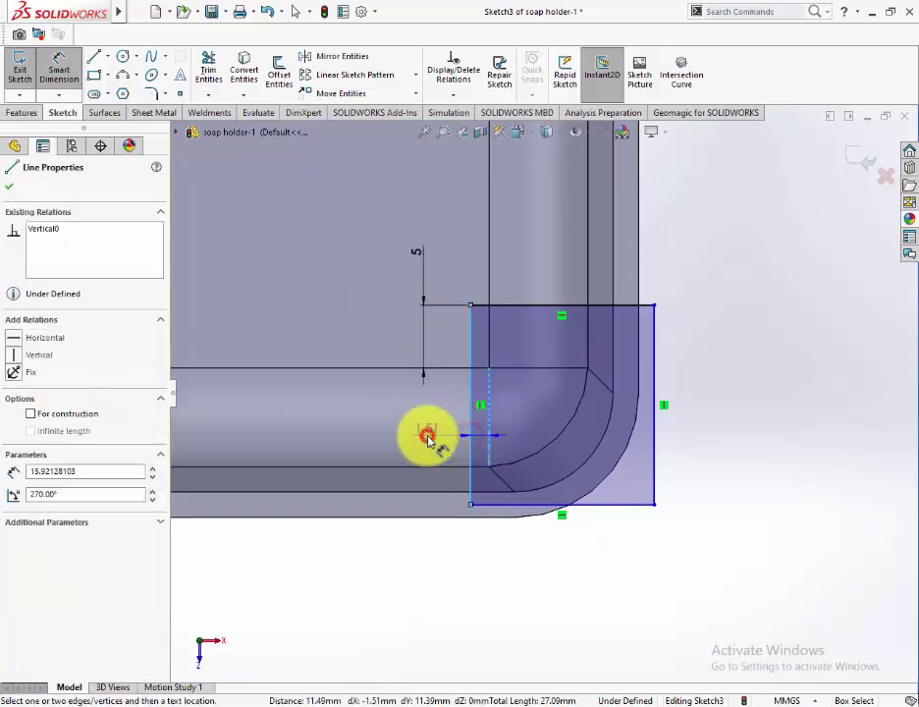
left_click(427, 438)
type("5.00mm")
key("Return")
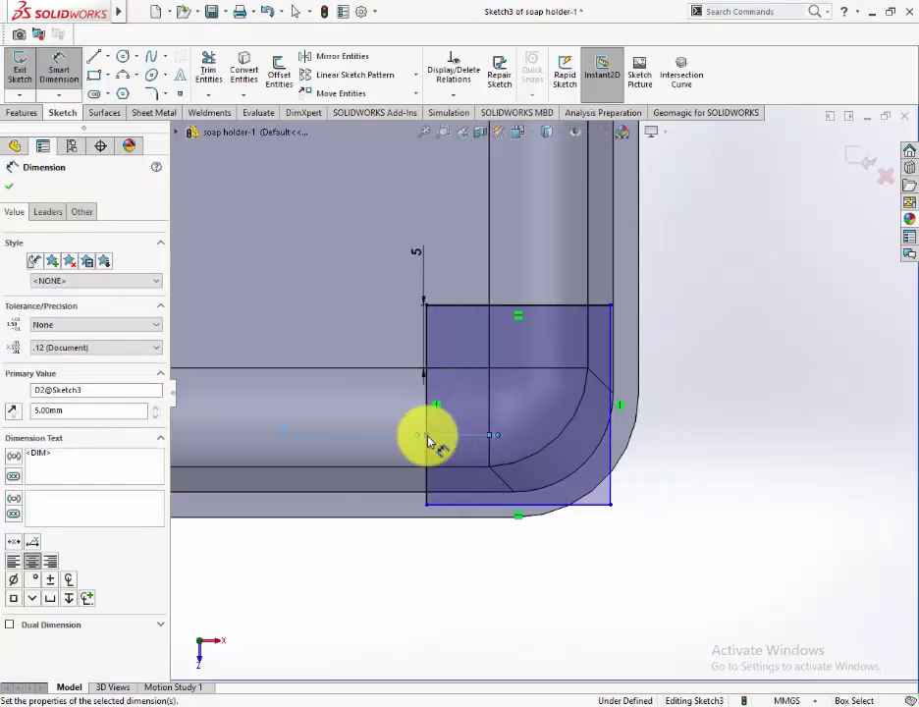
key("Escape")
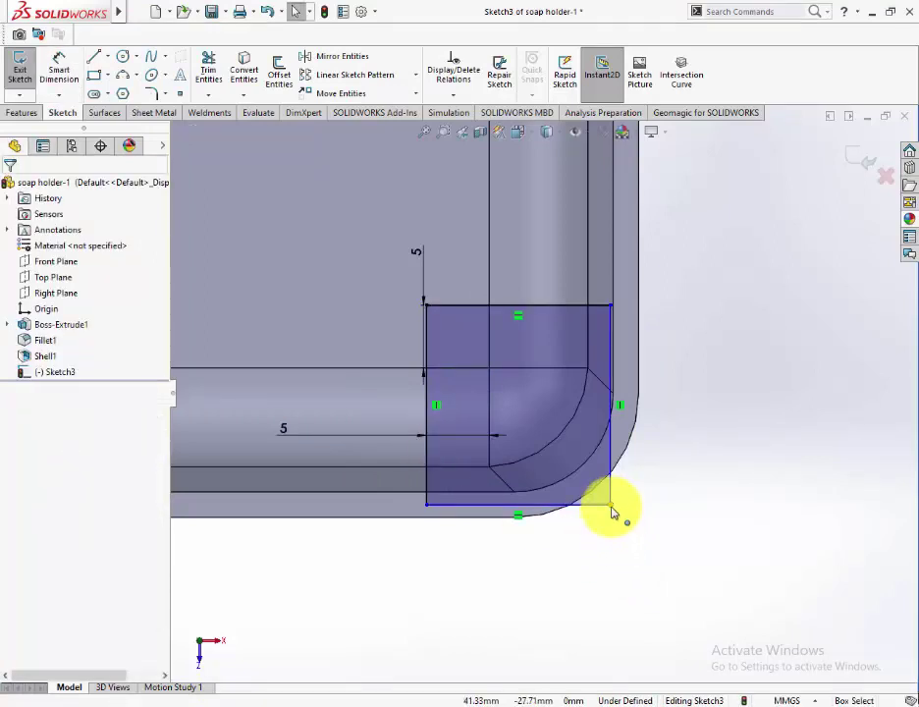
Drag the rectangle's bottom-right corner out past the tray and exit the sketch.
left_click_drag(611, 507, 668, 557)
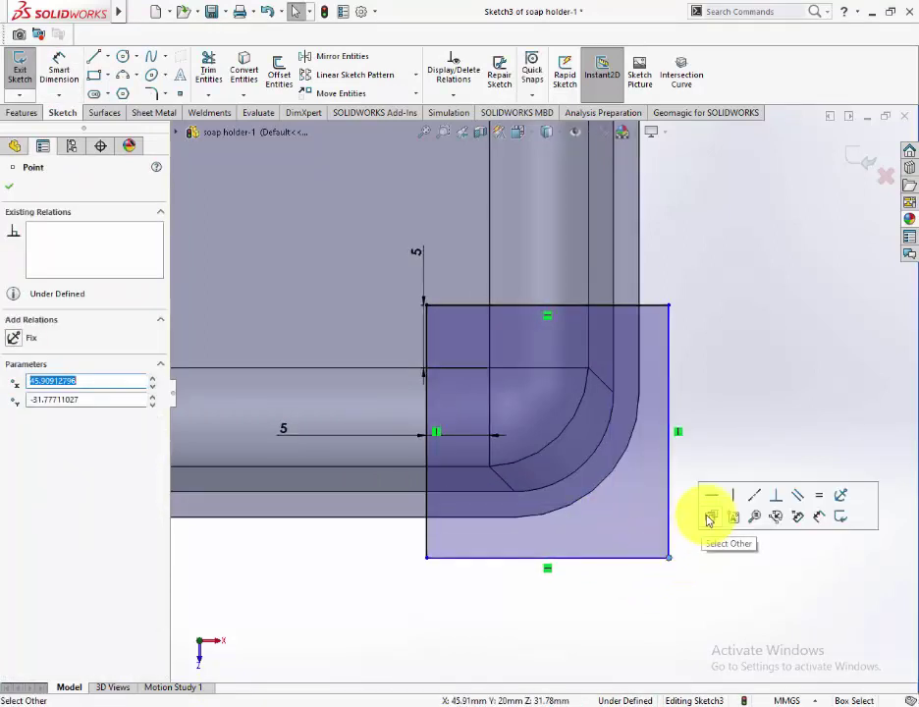
left_click(711, 390)
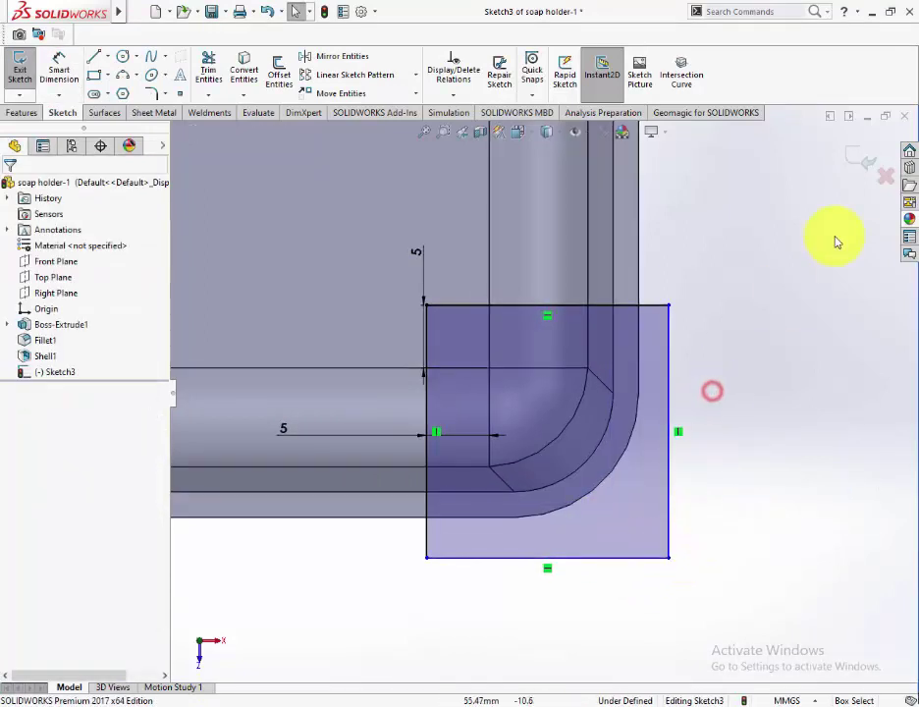
left_click(859, 157)
mouse_move(718, 482)
middle_mouse_down()
mouse_move(691, 379)
mouse_move(693, 414)
middle_mouse_up()
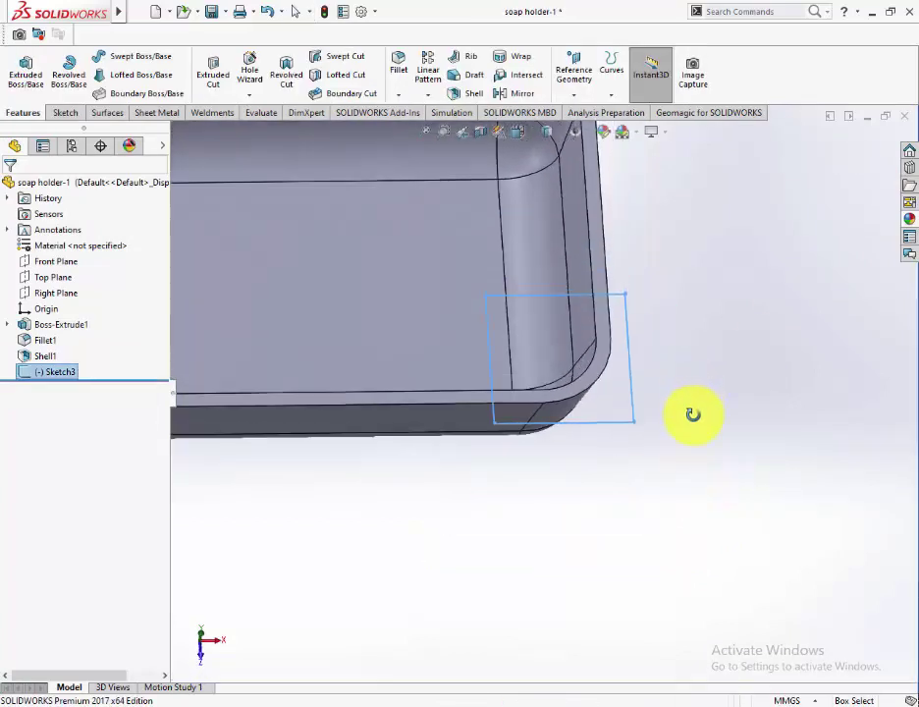
left_click(208, 69)
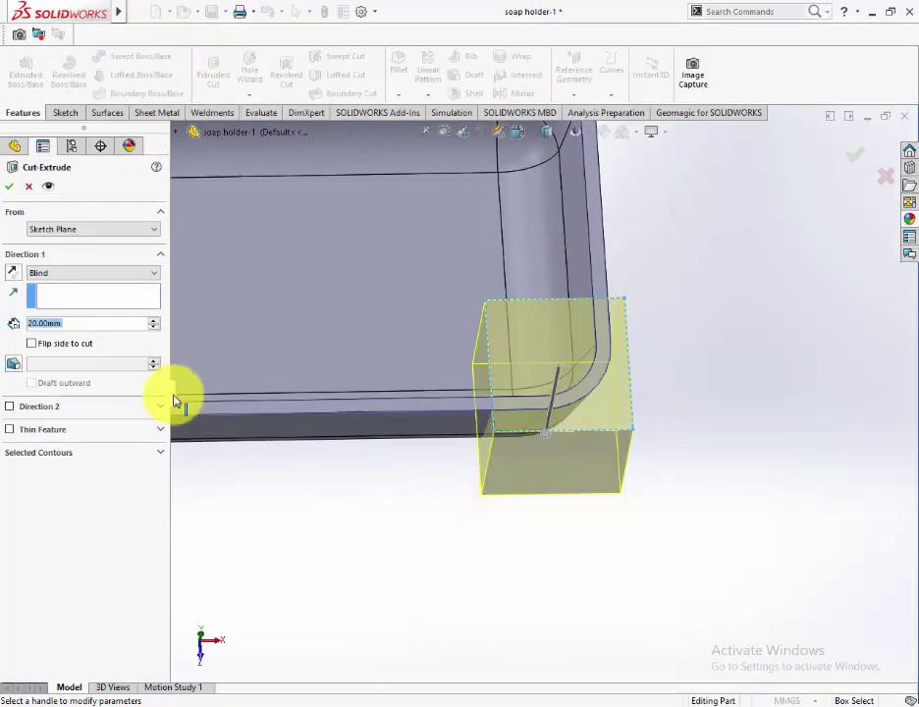
left_click(68, 272)
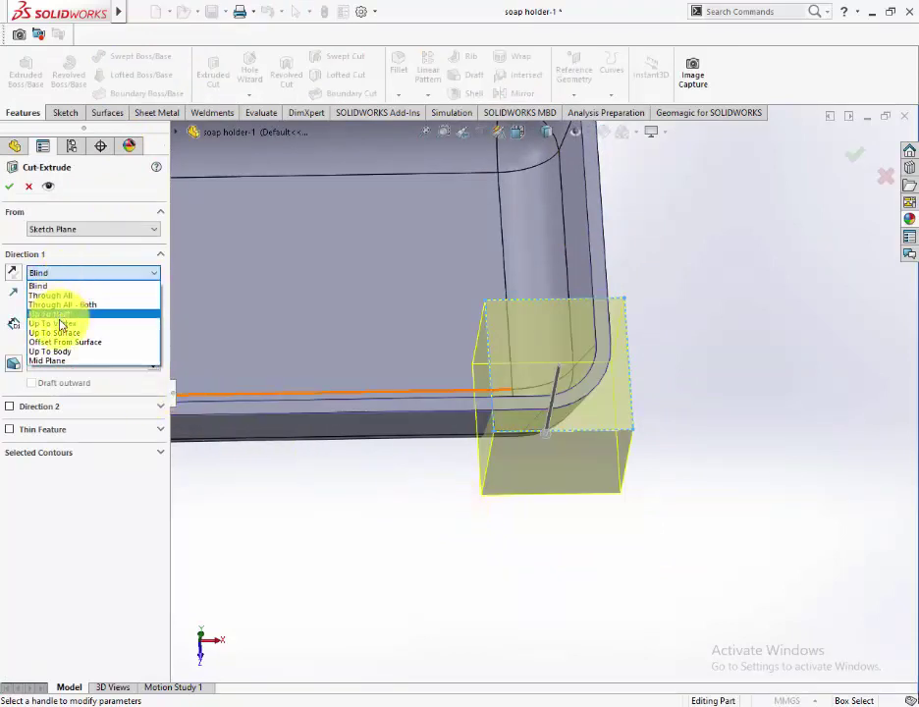
left_click(54, 323)
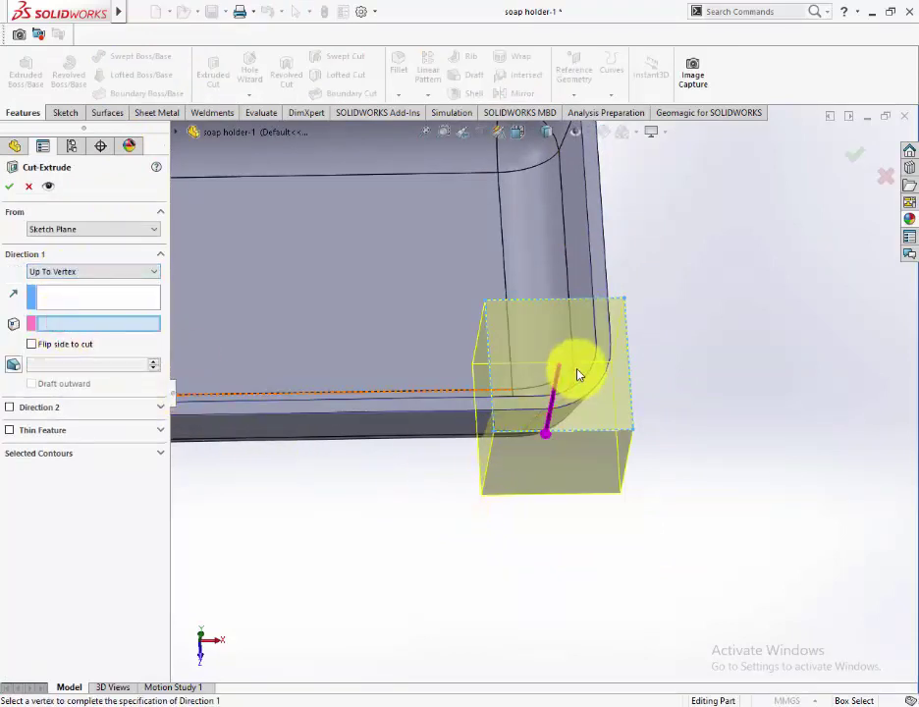
mouse_move(612, 379)
middle_mouse_down()
mouse_move(693, 429)
mouse_move(562, 400)
middle_mouse_up()
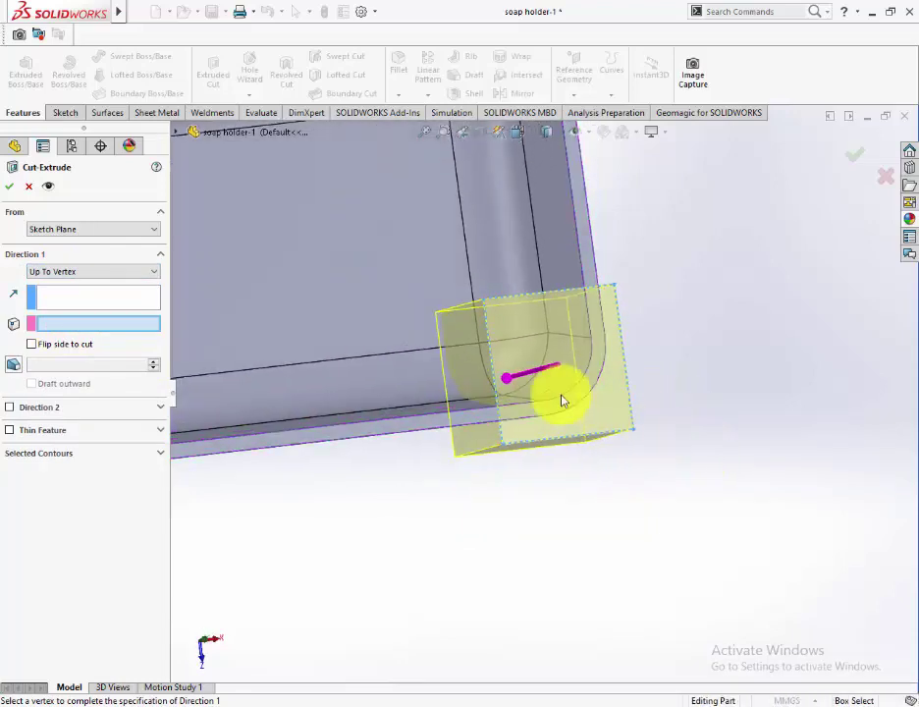
left_click(549, 336)
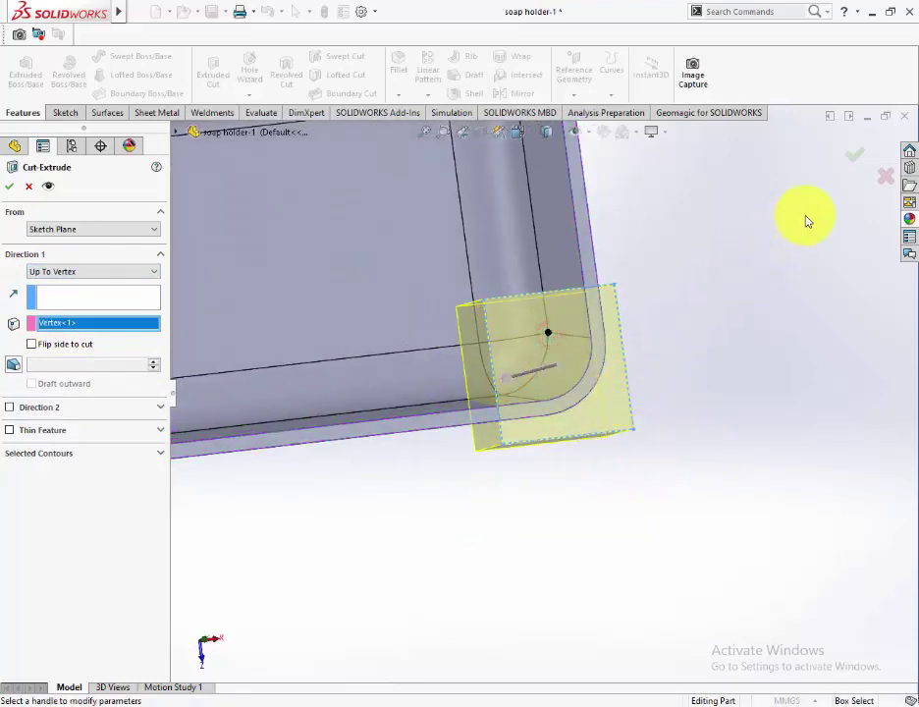
key("Return")
mouse_move(586, 480)
middle_mouse_down()
mouse_move(538, 414)
mouse_move(502, 312)
mouse_move(502, 364)
middle_mouse_up()
scroll(502, 364, "down", 5)
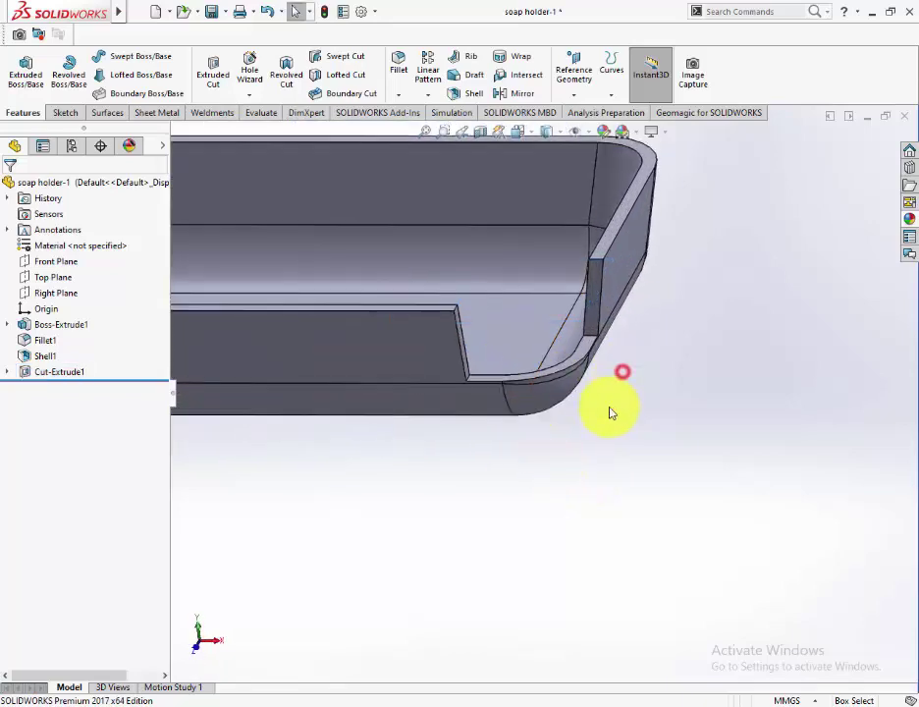
mouse_move(610, 410)
middle_mouse_down()
mouse_move(569, 344)
mouse_move(621, 443)
mouse_move(586, 393)
middle_mouse_up()
scroll(587, 392, "up", 3)
scroll(589, 442, "up", 2)
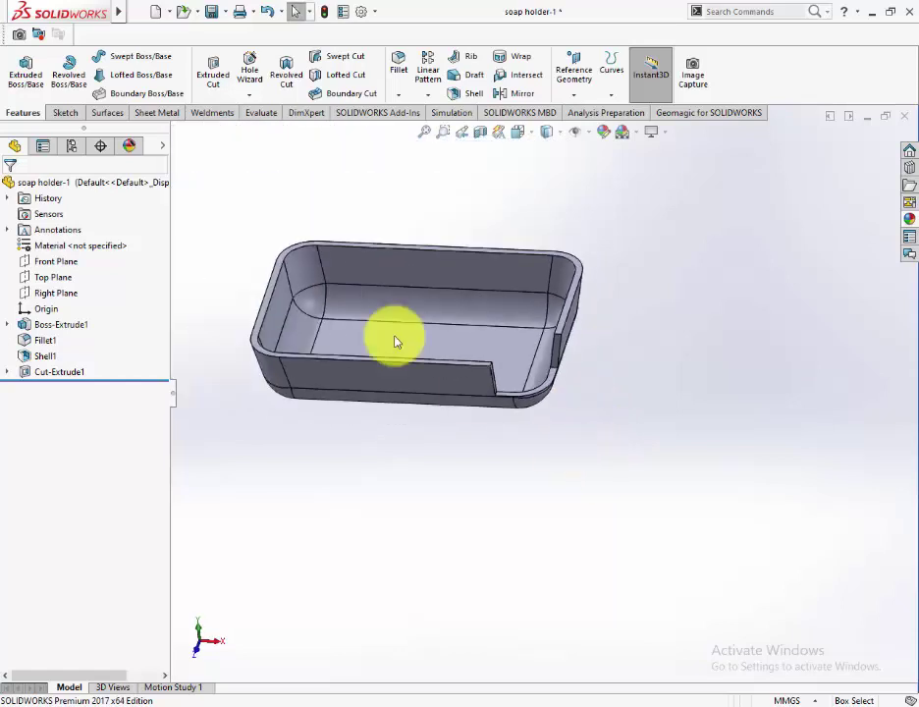
Round the four edges of the corner notch with a 5 mm fillet.
left_click(397, 65)
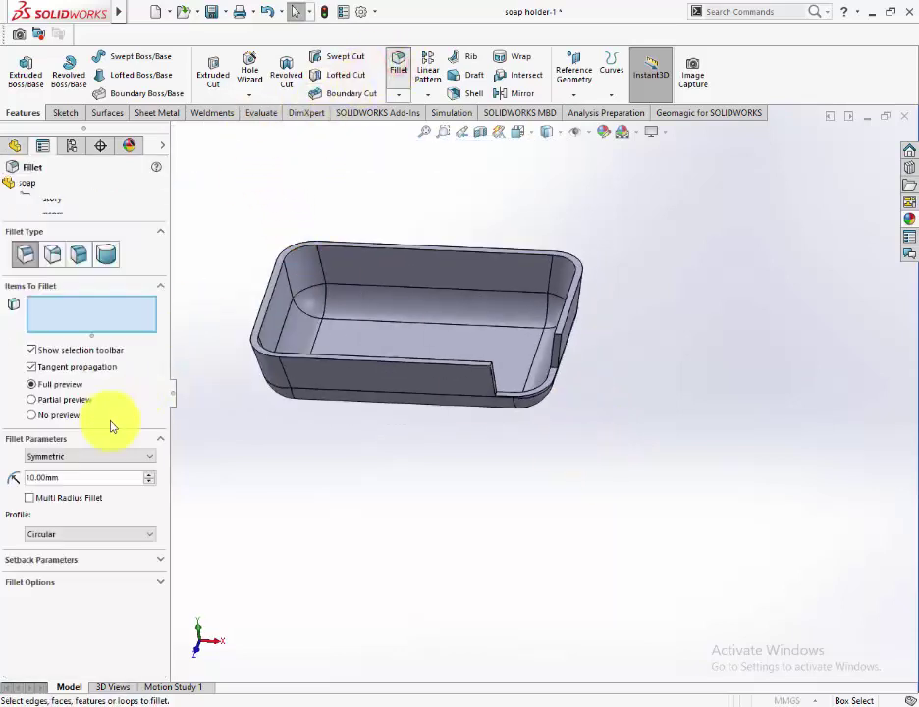
type("5")
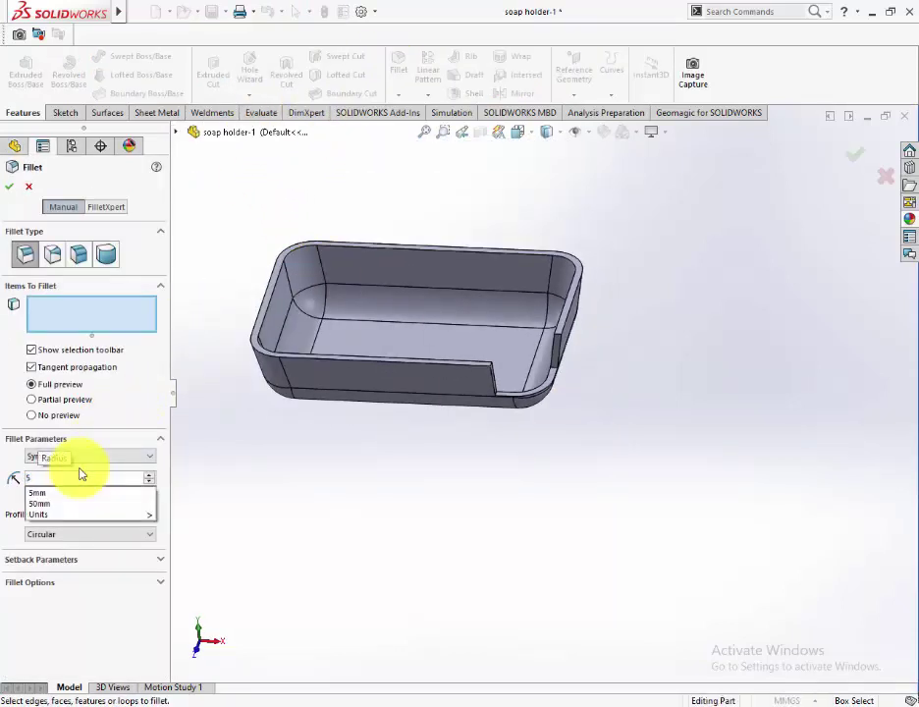
left_click(67, 316)
scroll(546, 418, "down", 4)
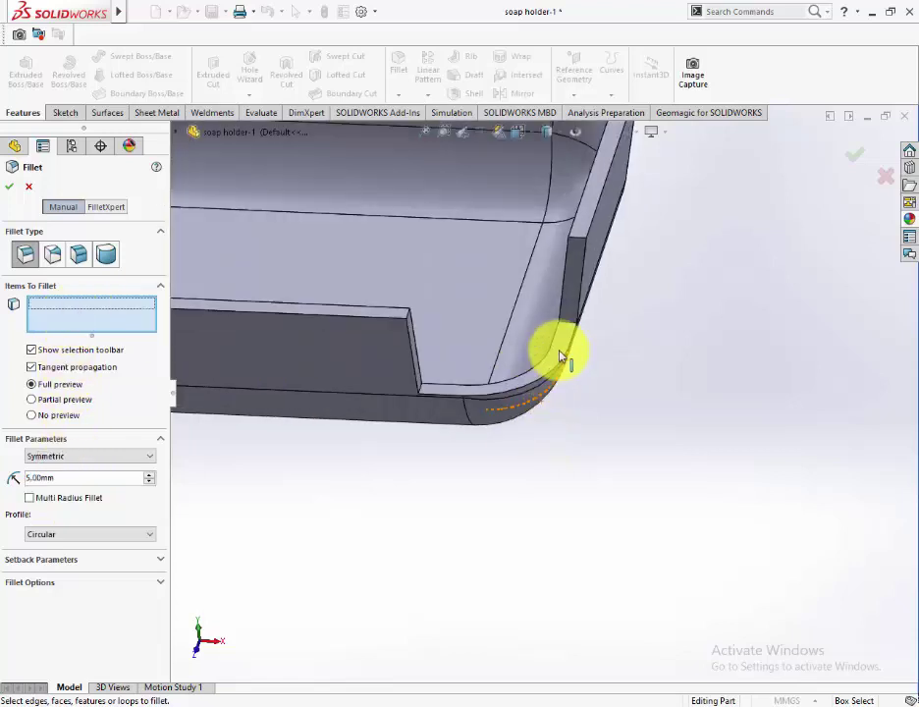
left_click(565, 326)
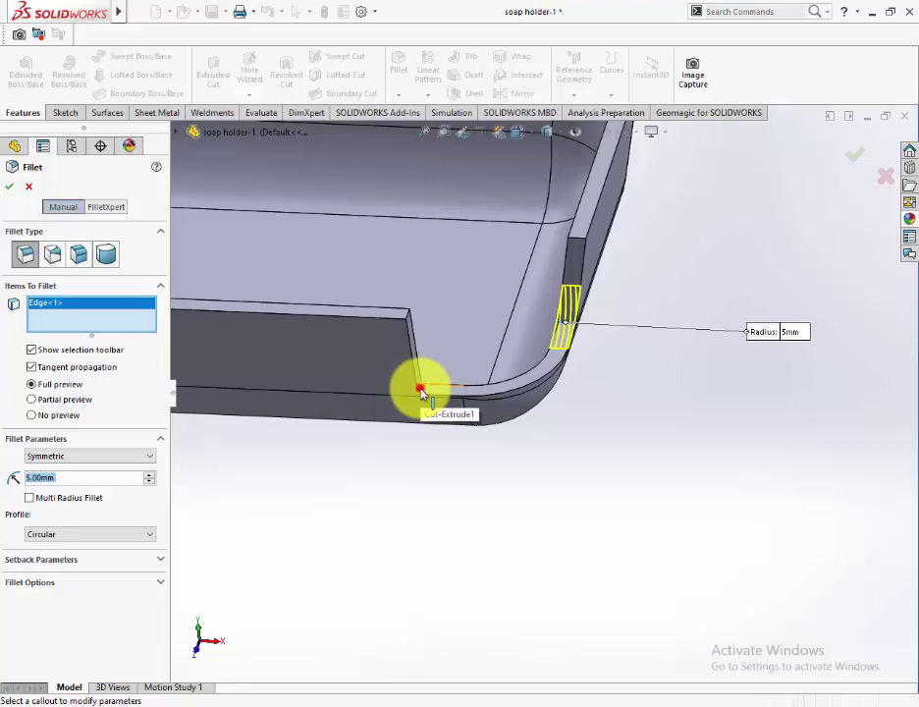
left_click(420, 391)
left_click(409, 319)
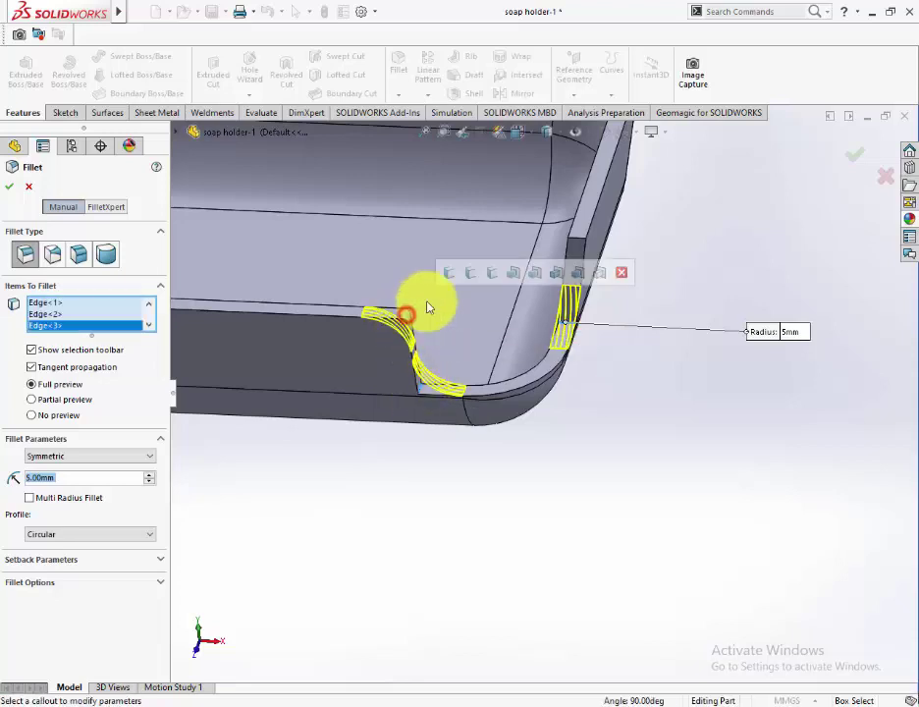
left_click(577, 242)
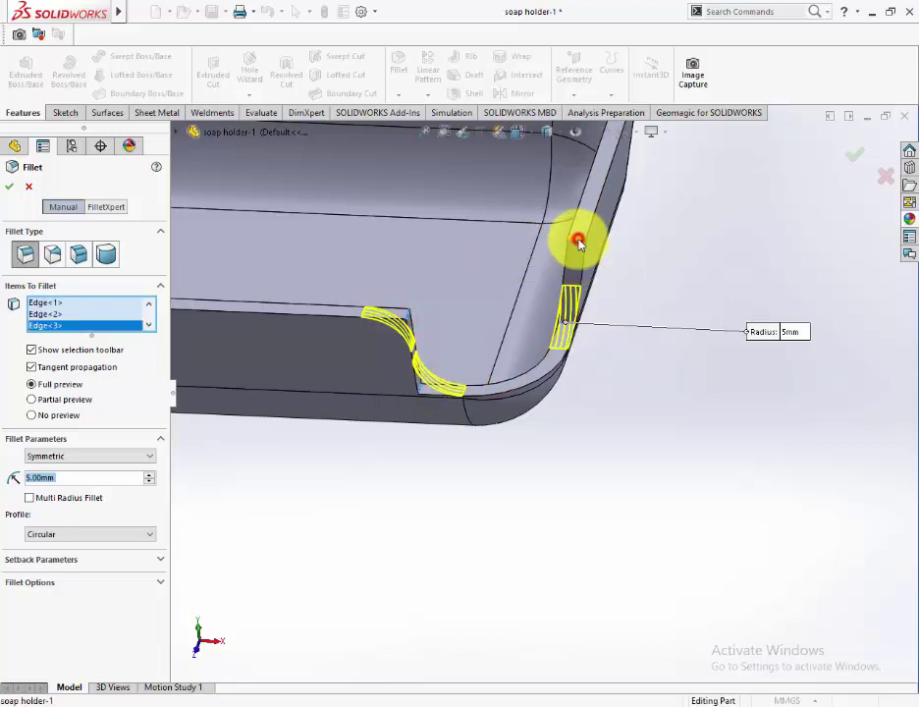
left_click(856, 157)
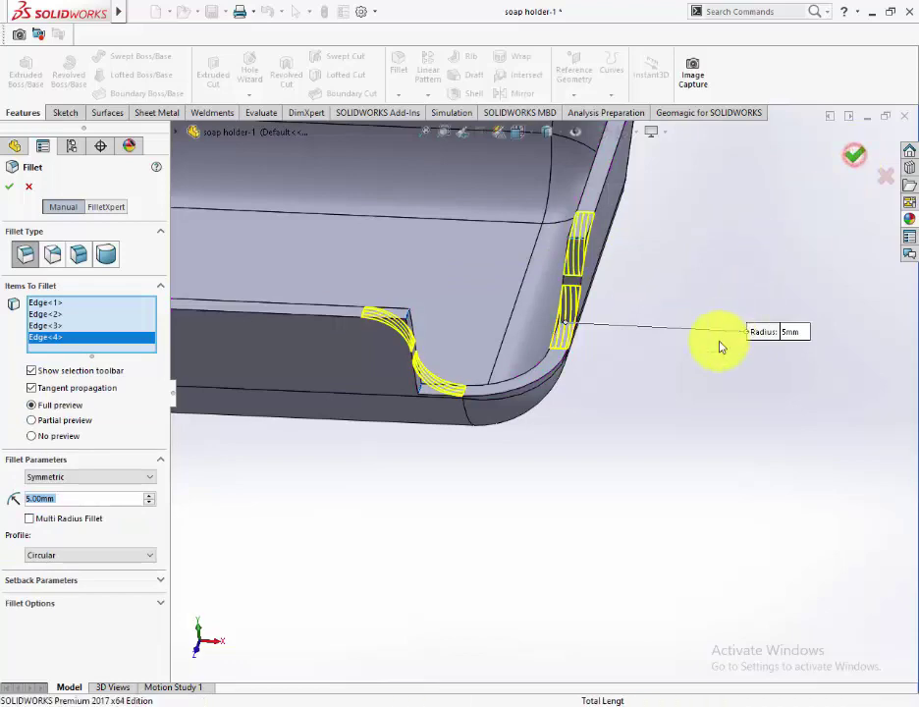
key("f")
mouse_move(642, 443)
middle_mouse_down()
mouse_move(527, 385)
mouse_move(519, 410)
mouse_move(537, 402)
mouse_move(537, 358)
mouse_move(519, 353)
mouse_move(529, 428)
middle_mouse_up()
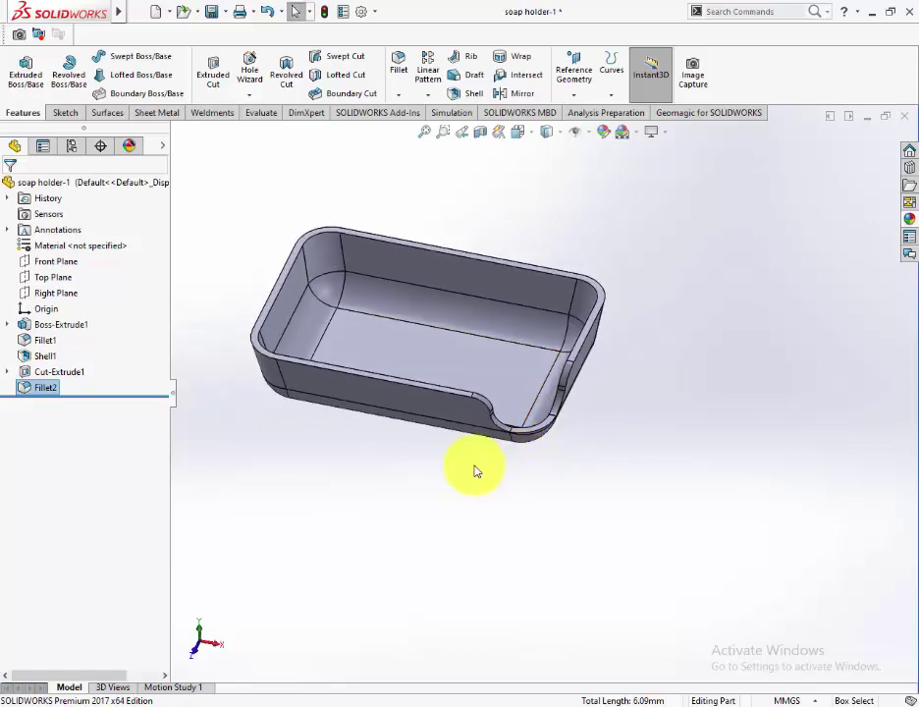
Create Plane1 offset 5 mm from the rim face, flipped toward the tray bottom.
left_click(579, 71)
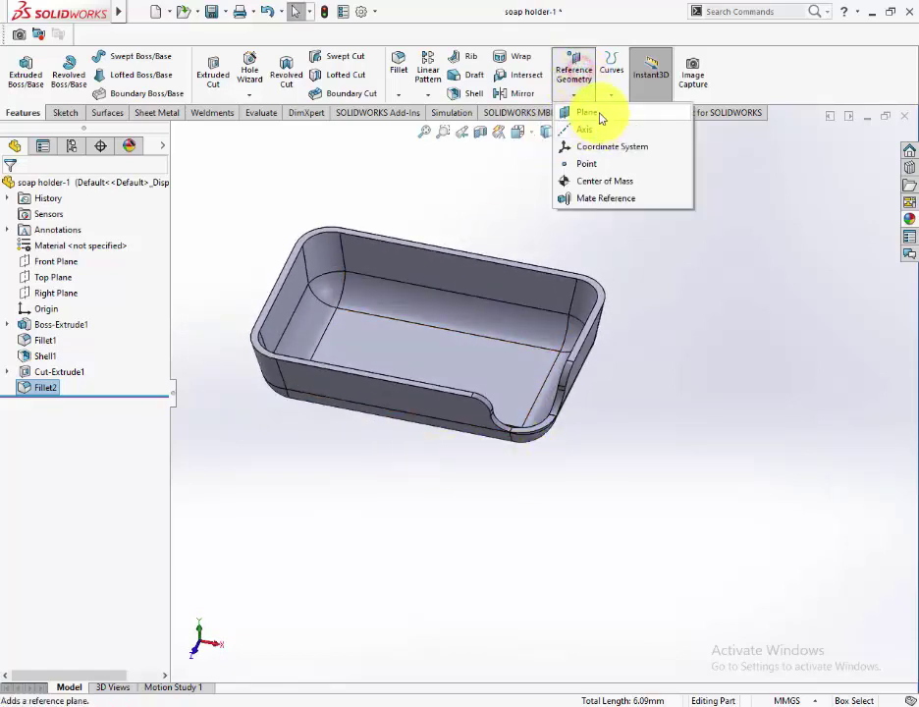
left_click(600, 115)
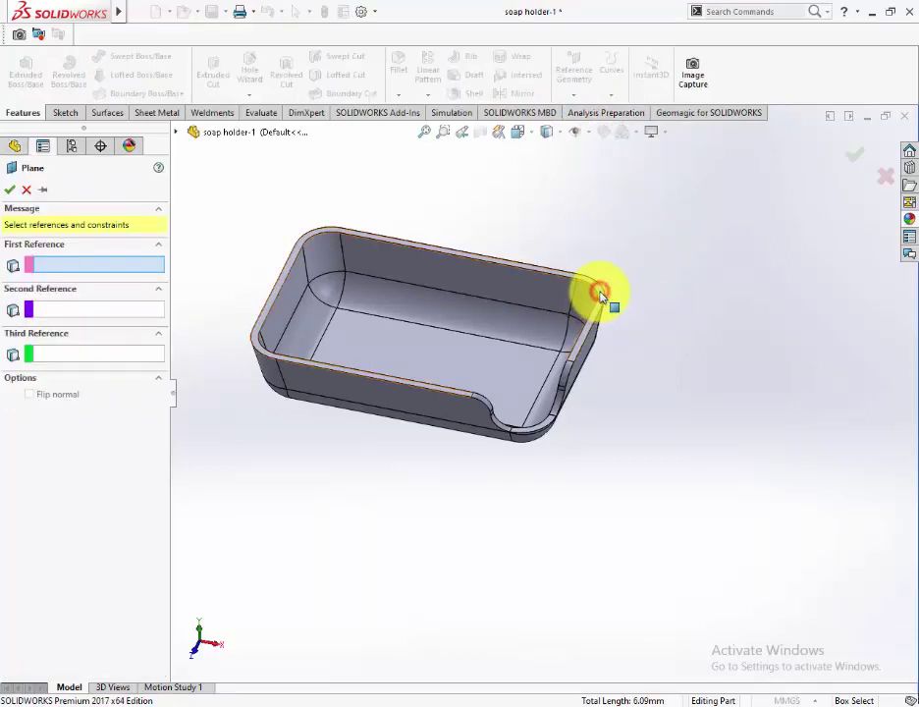
left_click(601, 295)
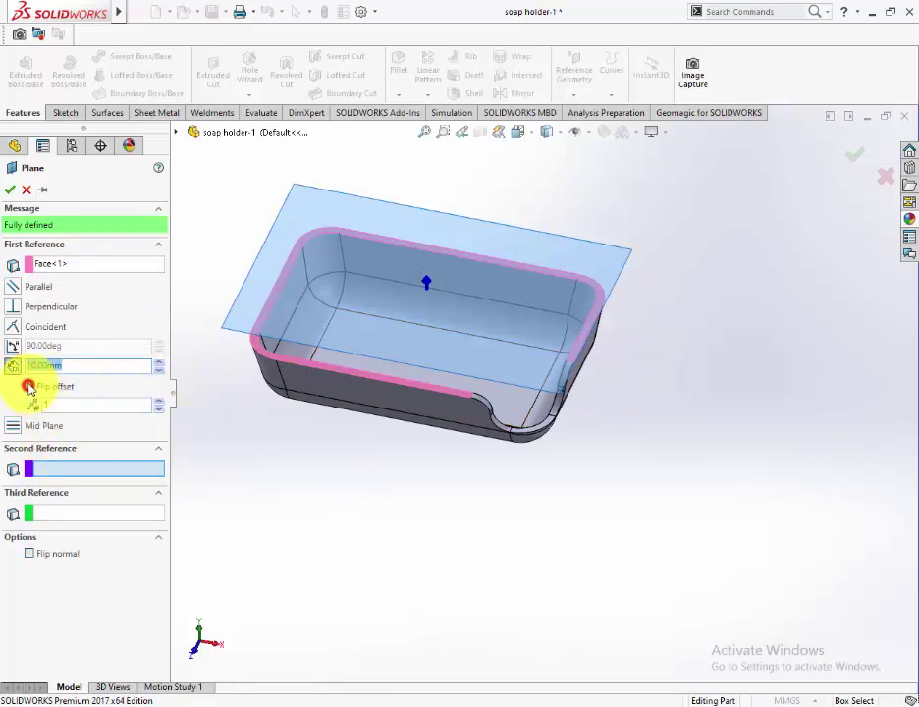
left_click(29, 386)
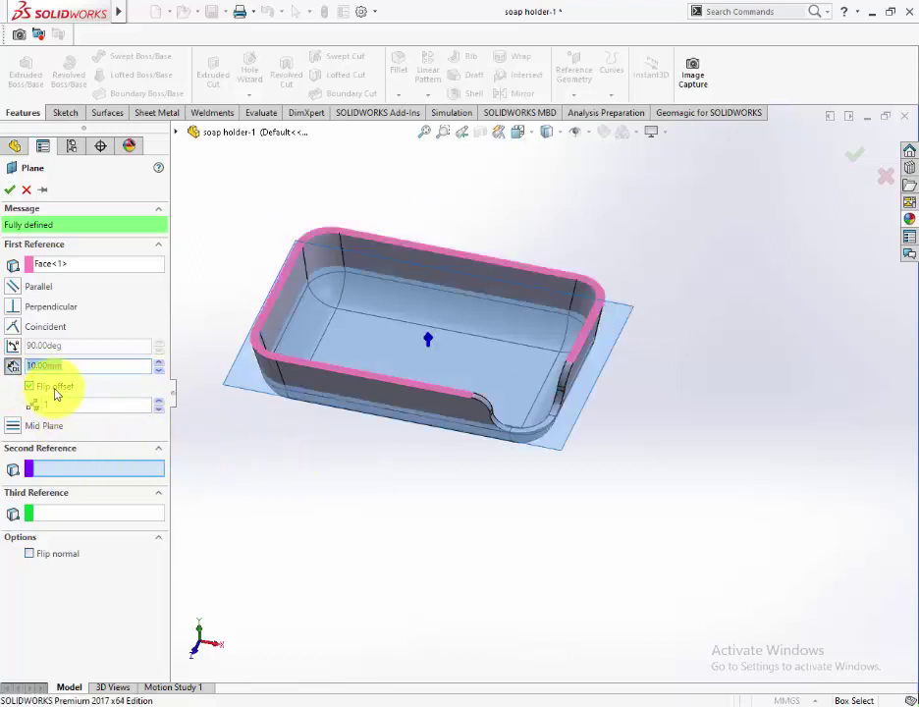
type("5")
key("Return")
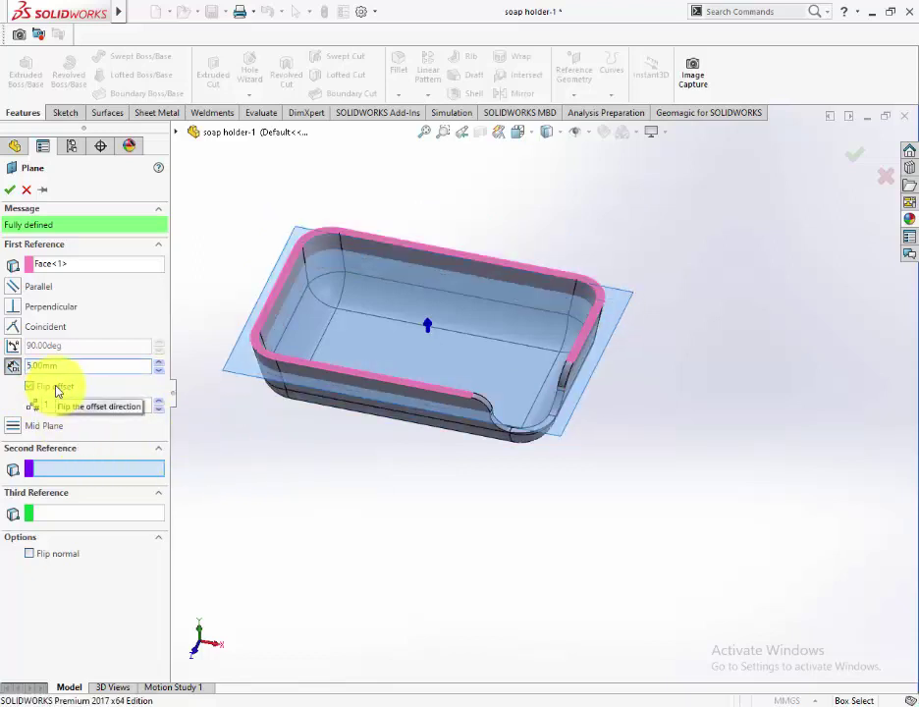
left_click(10, 189)
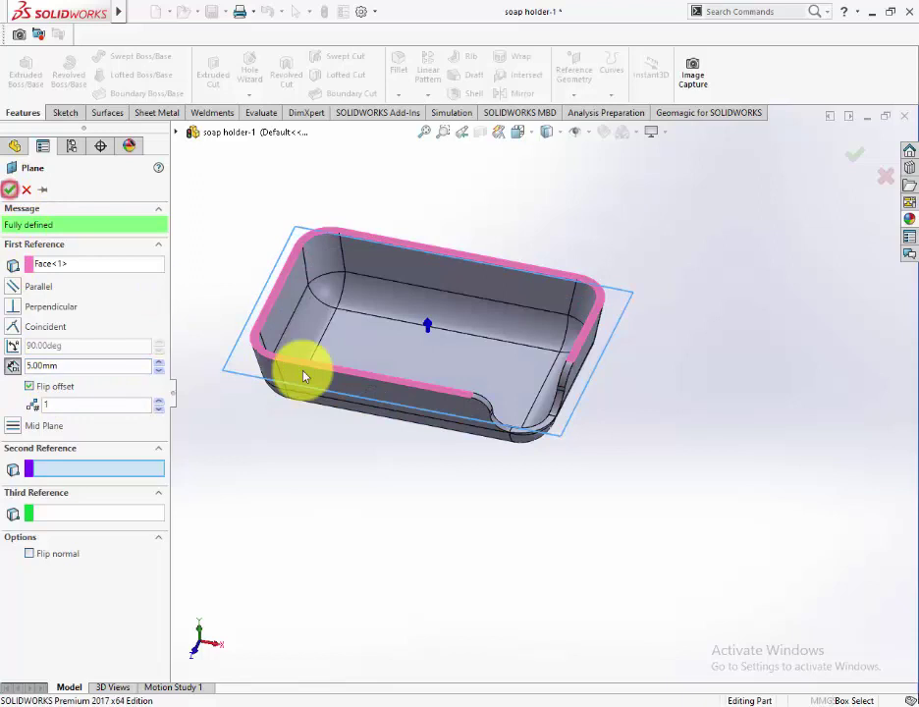
left_click(400, 487)
left_click(618, 302)
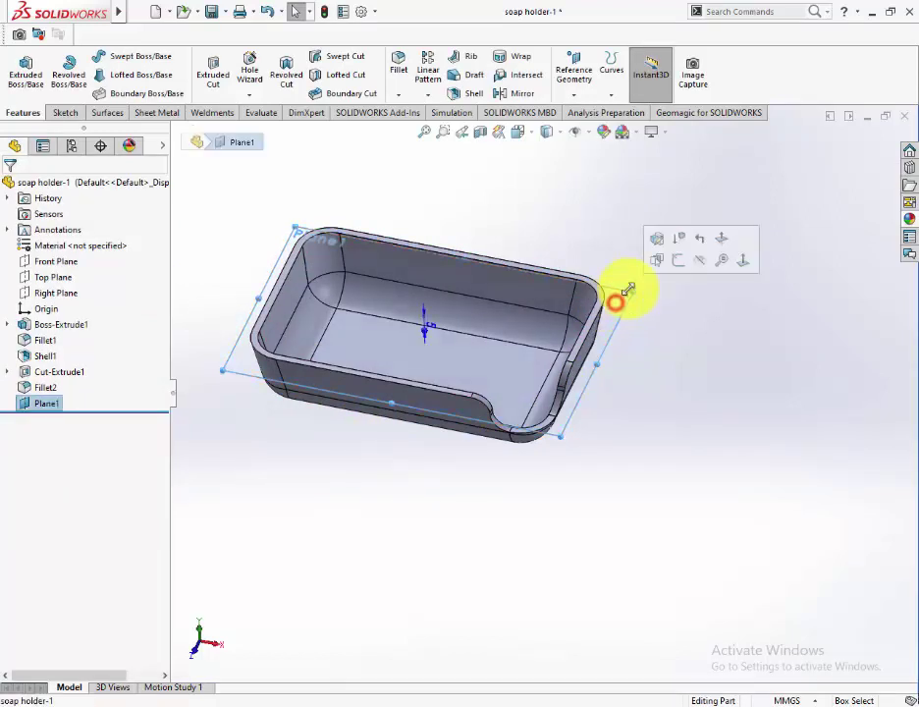
Start a sketch on Plane1 and view it normal to the screen.
left_click(678, 263)
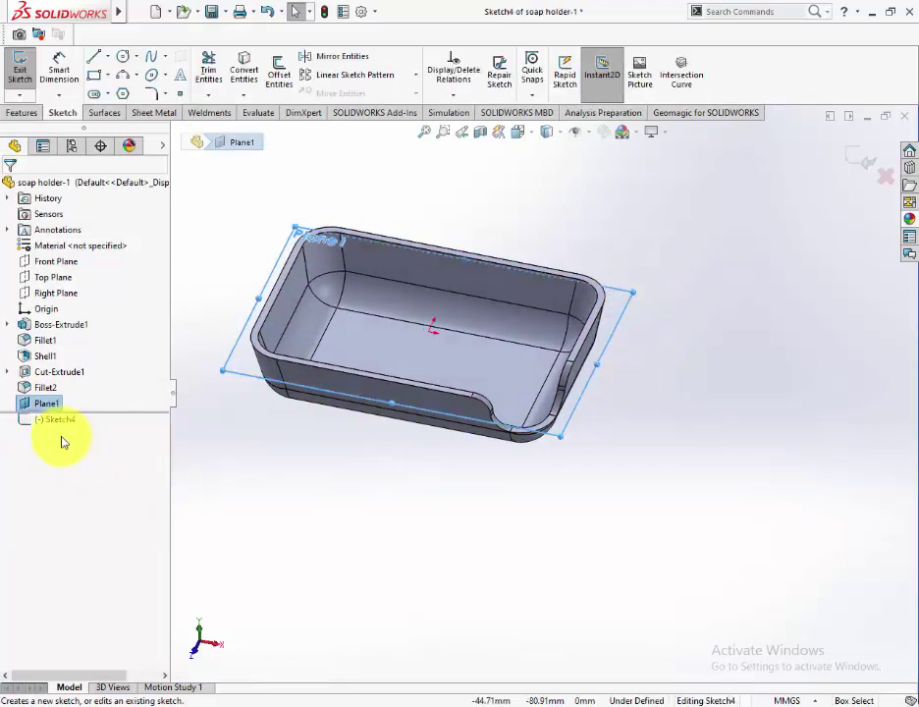
left_click(53, 419)
key("ctrl+8")
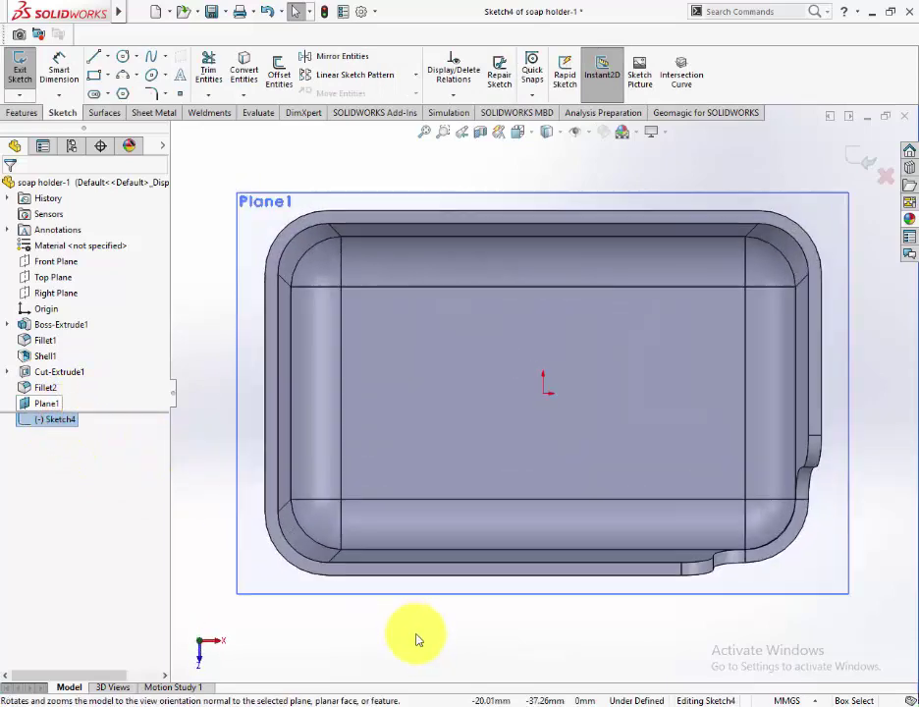
Draw horizontal and vertical midpoint lines centred on the origin.
left_click(419, 636)
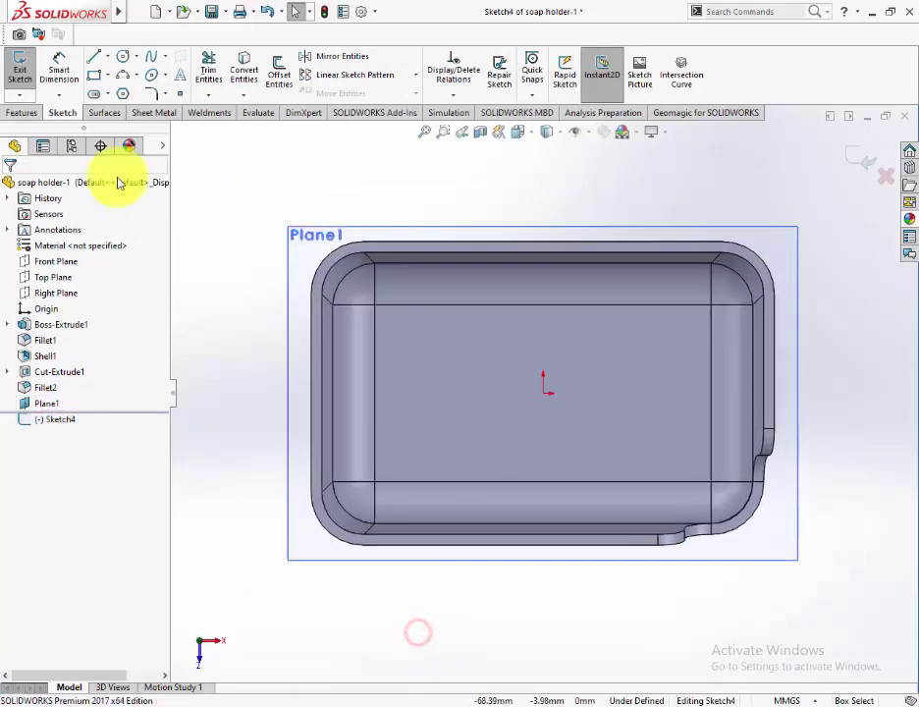
left_click(107, 56)
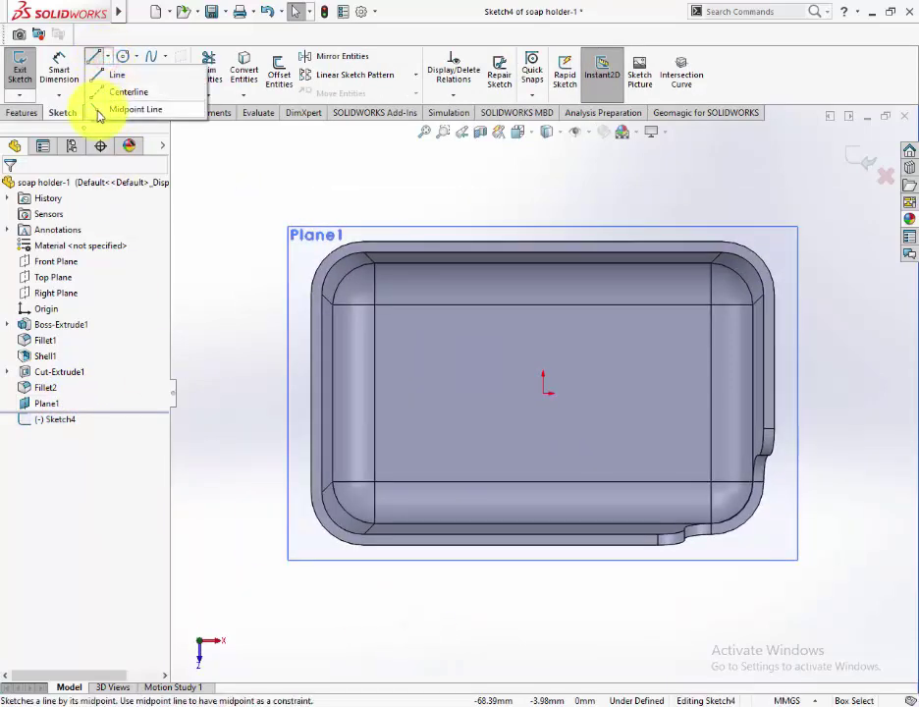
left_click(104, 109)
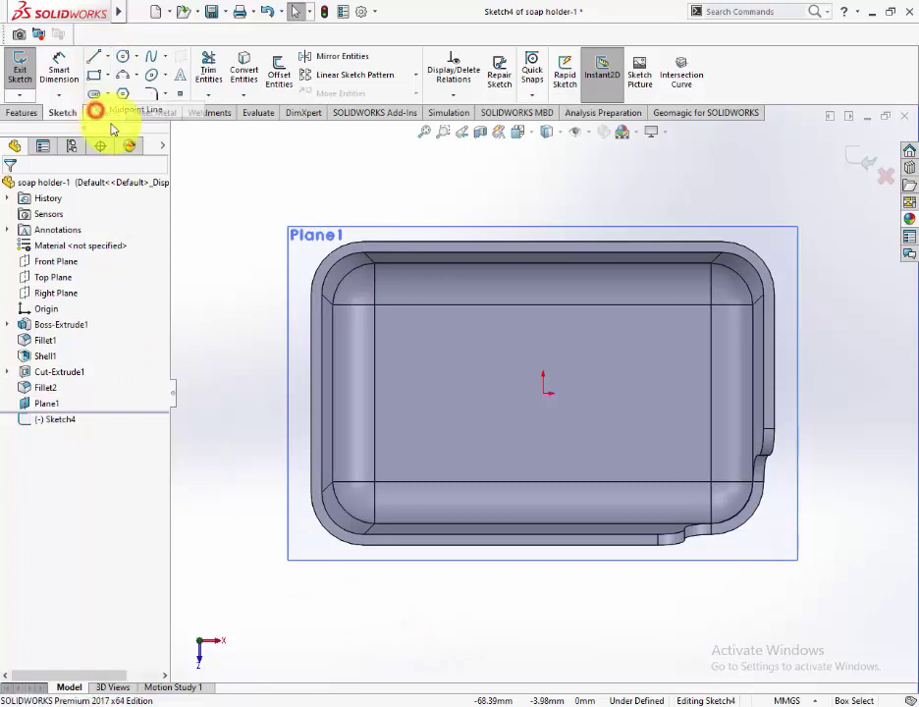
left_click(544, 394)
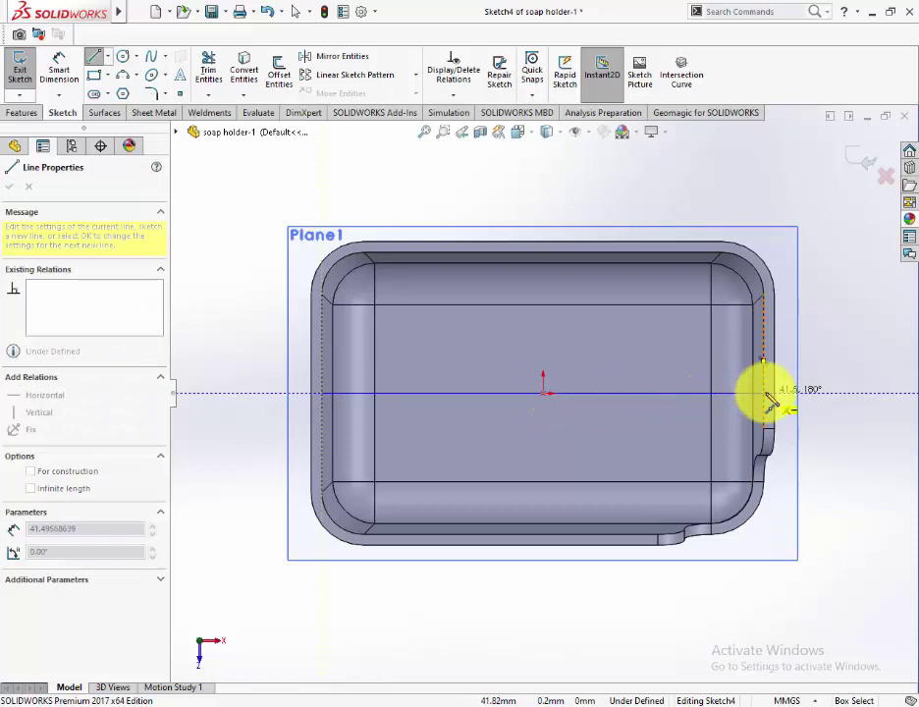
left_click(767, 393)
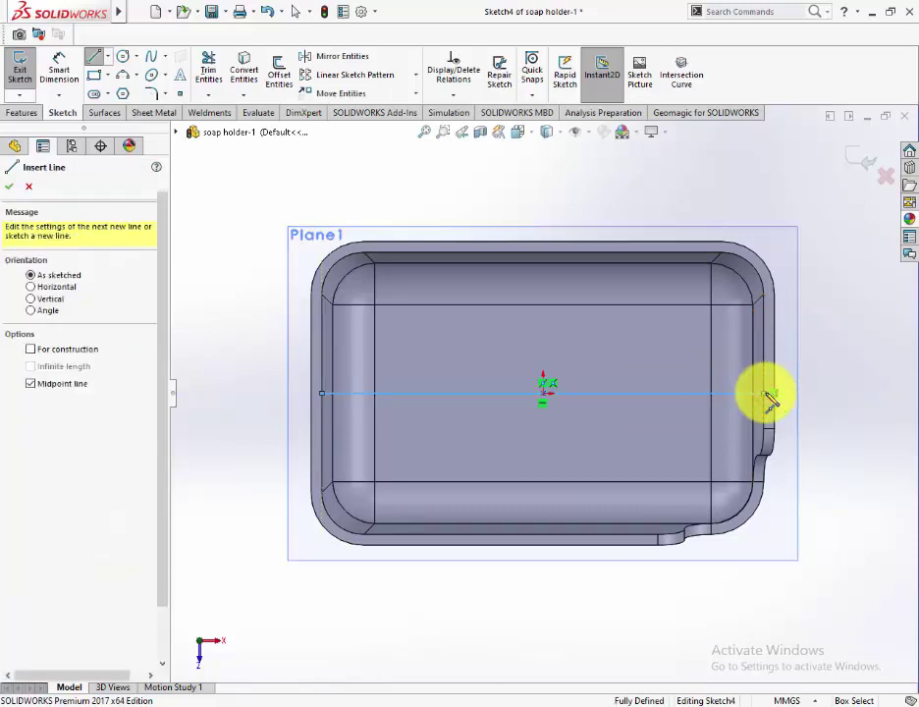
key("Escape")
left_click(108, 57)
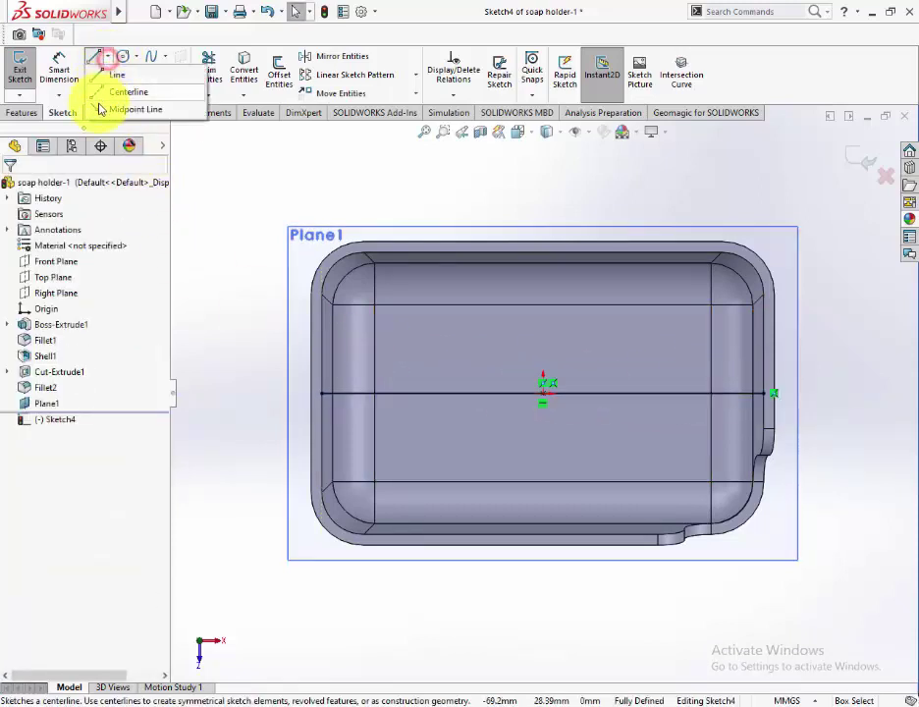
left_click(110, 106)
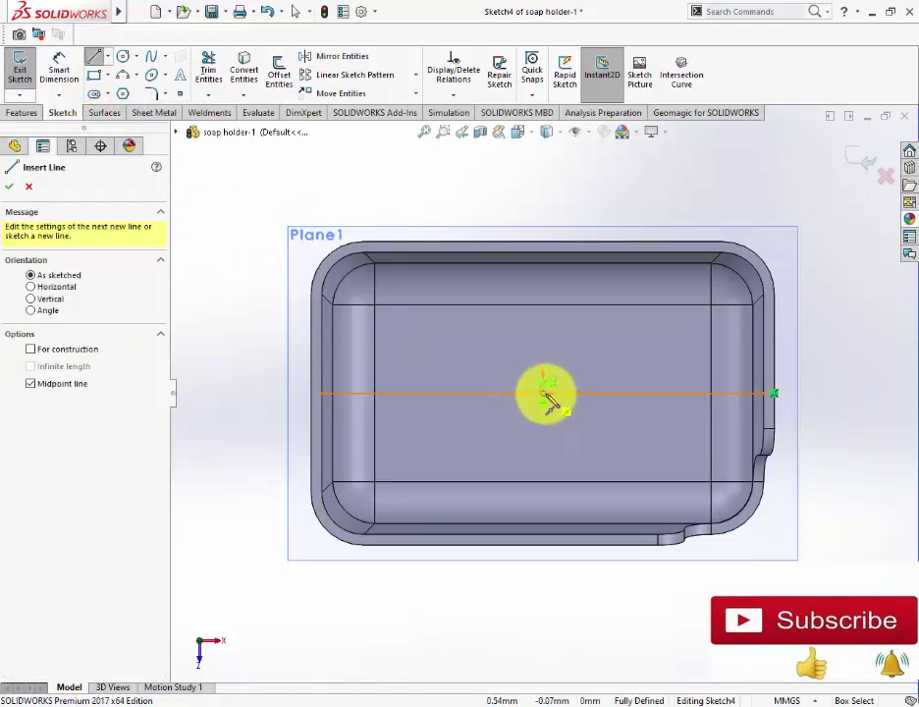
left_click_drag(546, 394, 548, 555)
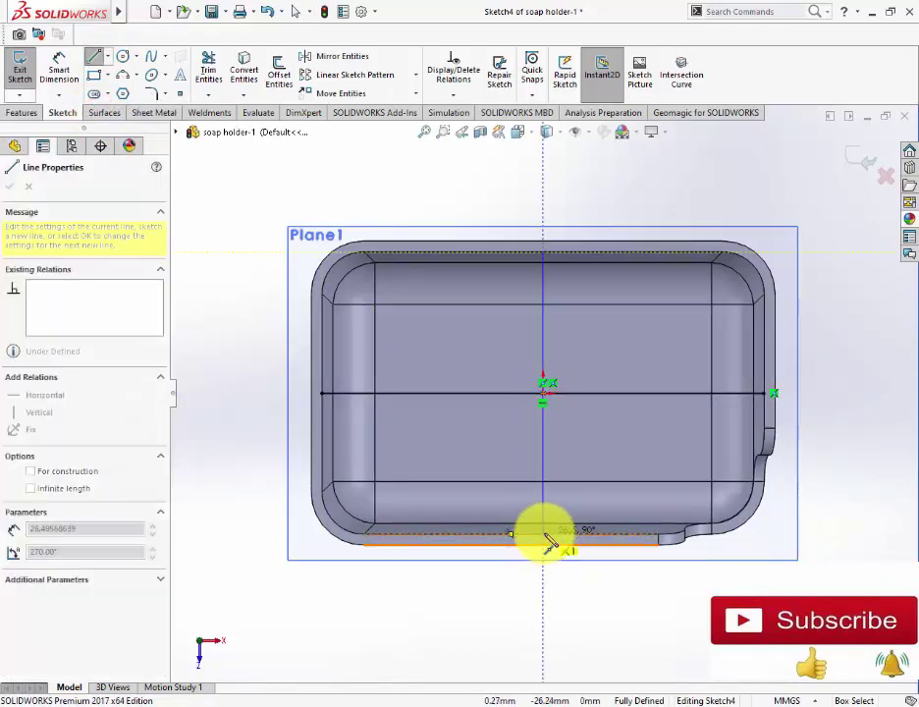
key("Escape")
key("Escape")
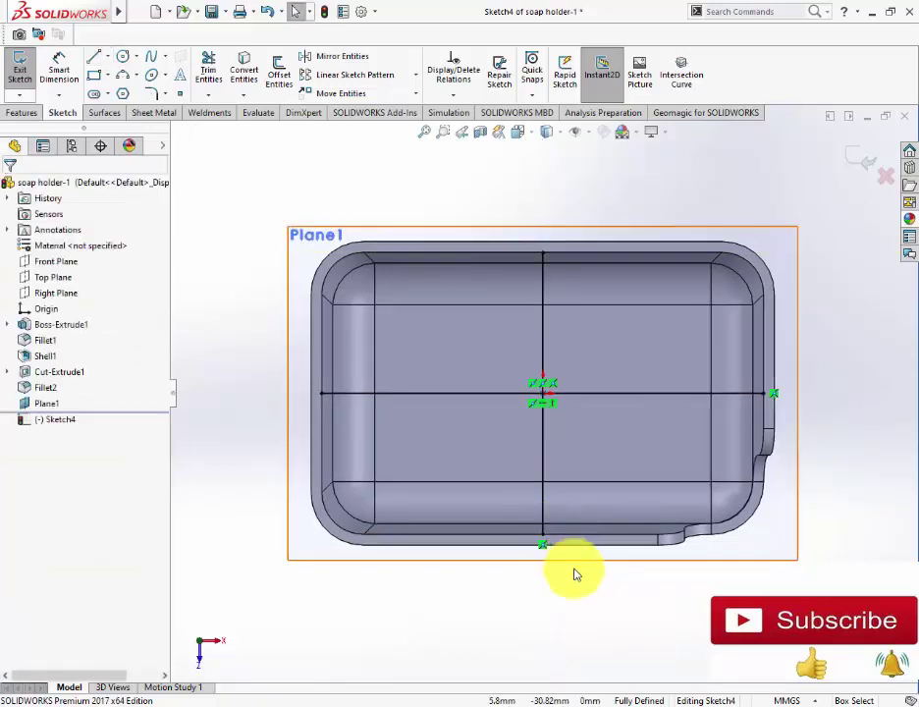
Convert both centre lines to construction geometry.
left_click(544, 514)
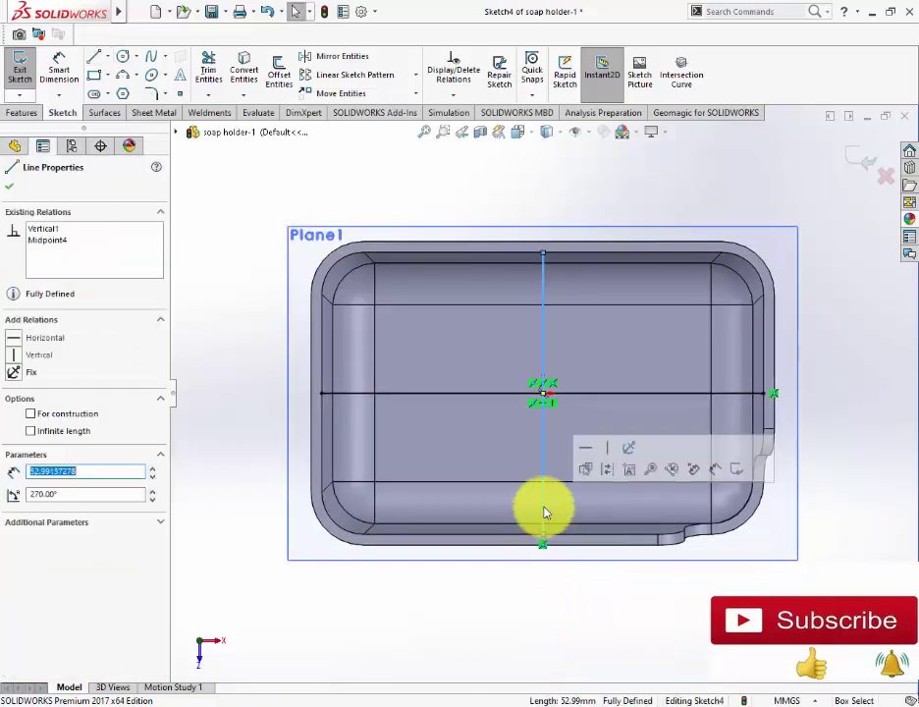
left_click(601, 393)
left_click(661, 353)
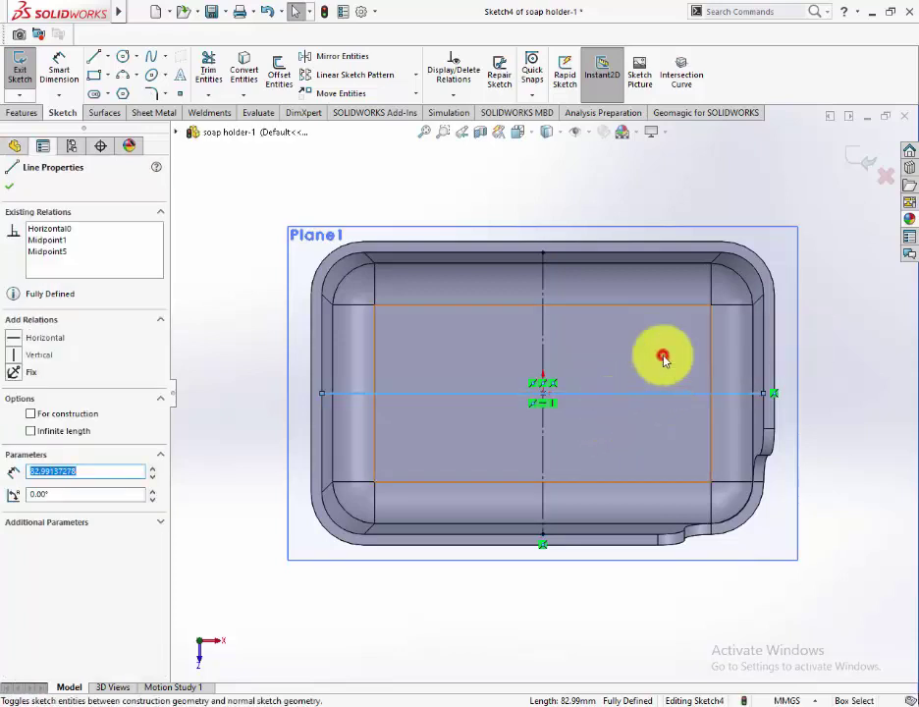
scroll(751, 432, "down", 1)
scroll(759, 435, "up", 1)
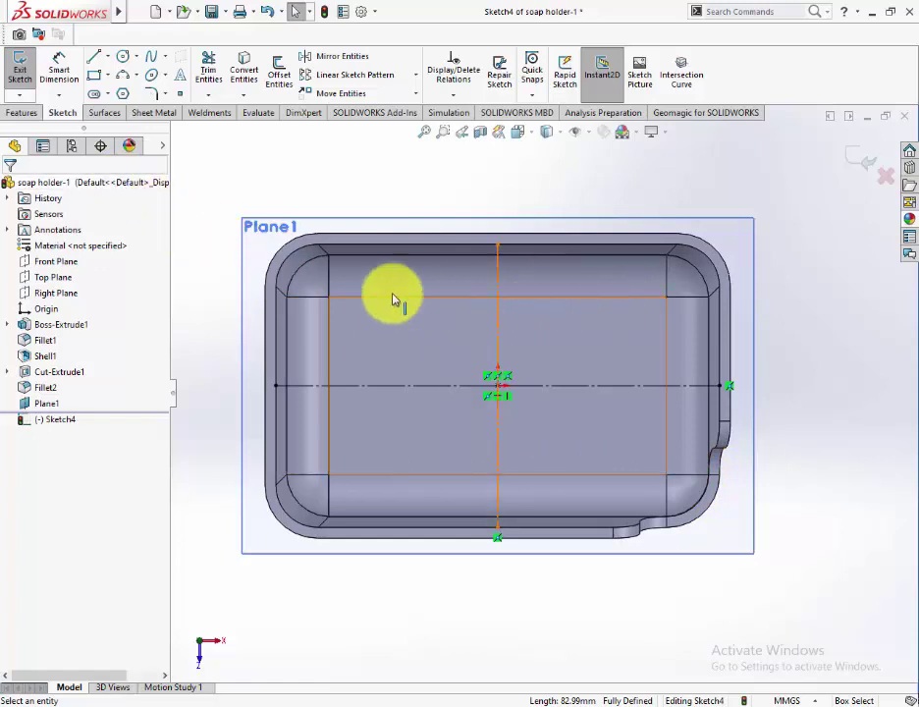
Begin a 45° corner line near the plate's right side.
left_click(94, 57)
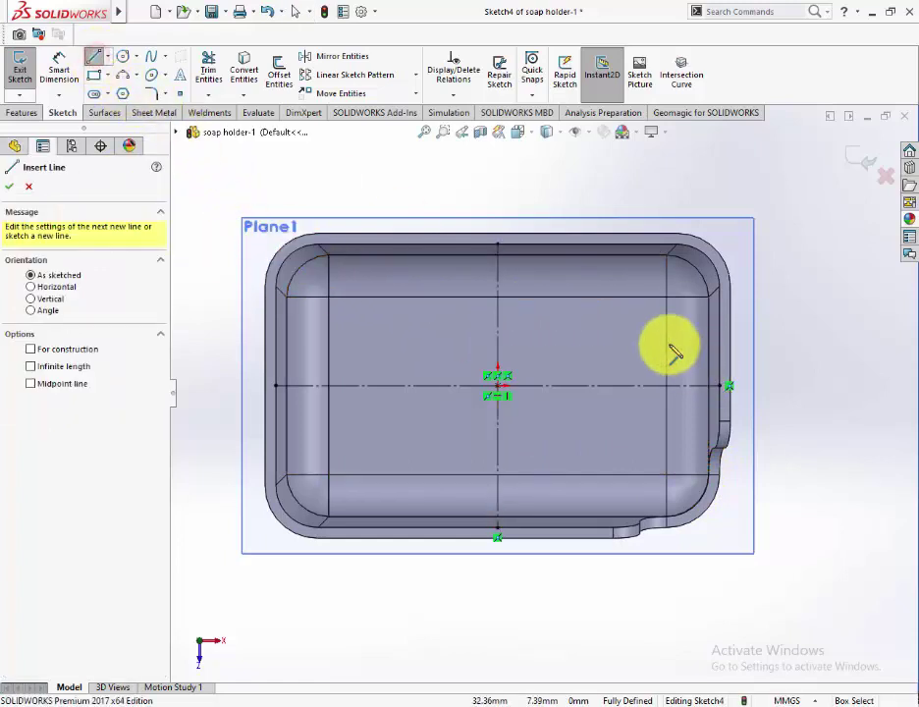
left_click(667, 296)
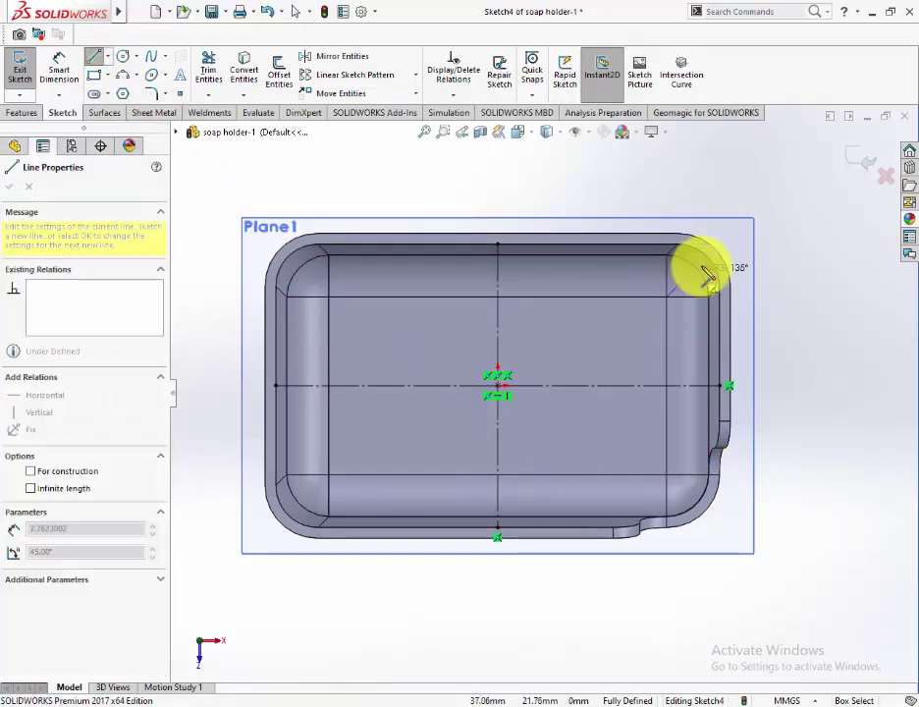
scroll(714, 282, "down", 3)
Sketch the top-right and top-left diagonals from the inner corners to the fillet arcs.
scroll(689, 318, "down", 3)
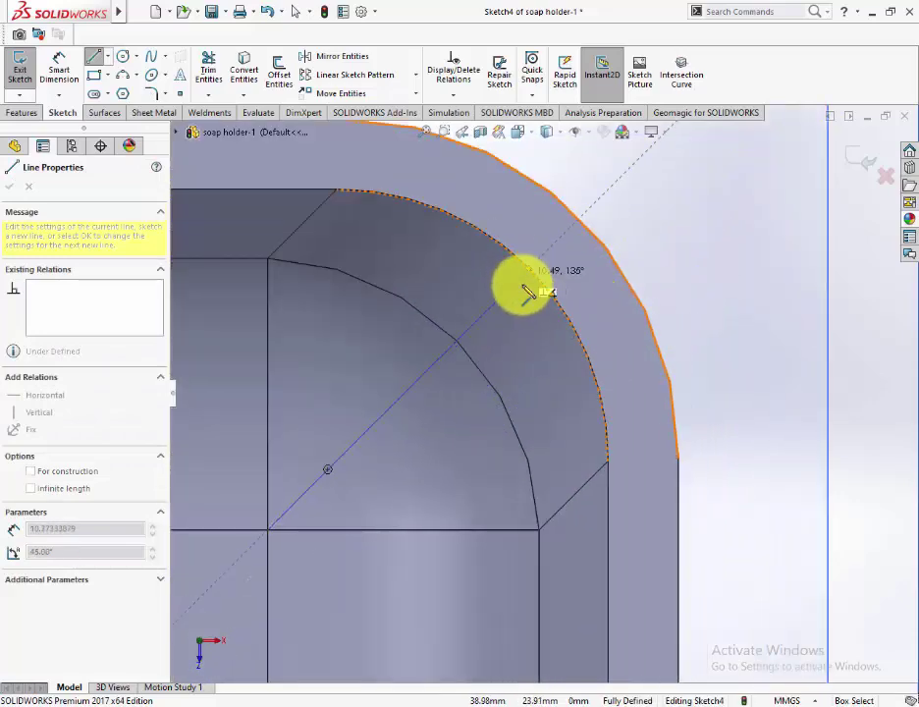
left_click(531, 278)
scroll(531, 365, "up", 3)
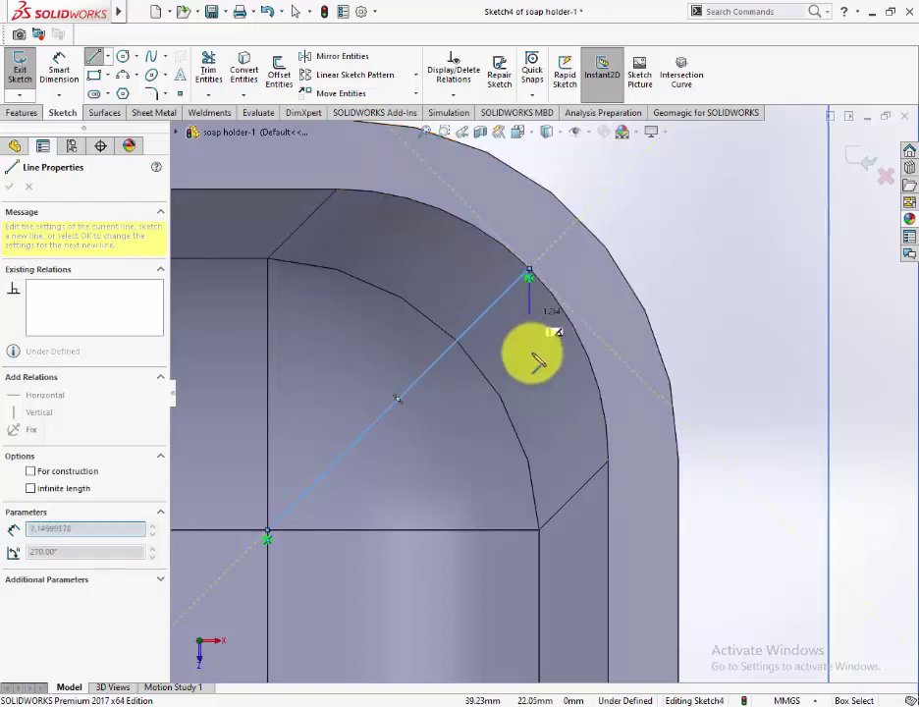
scroll(537, 365, "up", 3)
key("Escape")
scroll(534, 399, "up", 3)
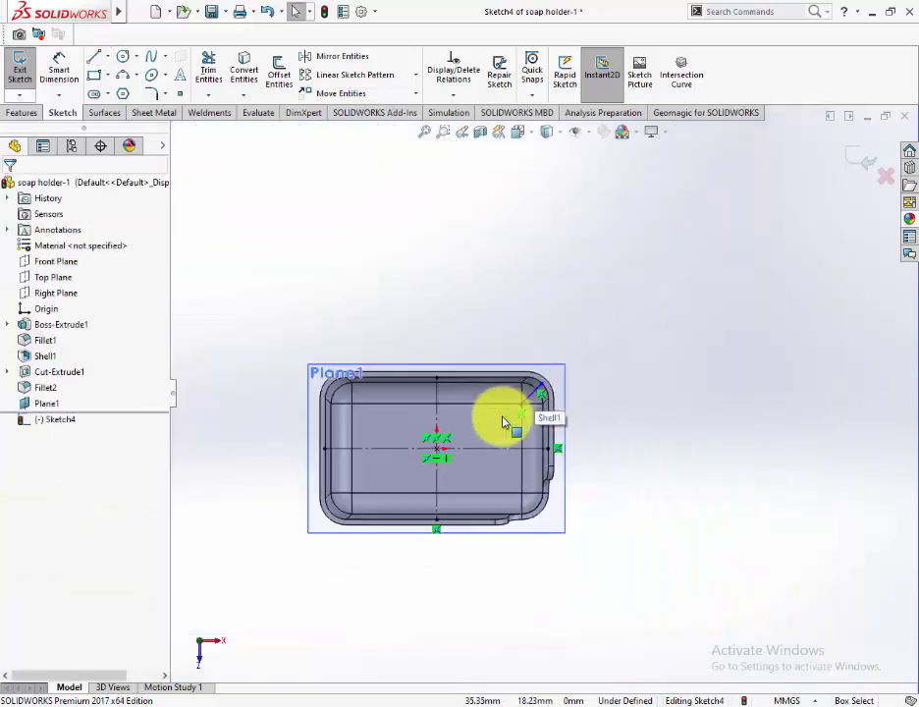
scroll(382, 422, "up", 1)
scroll(393, 403, "down", 4)
scroll(371, 371, "down", 1)
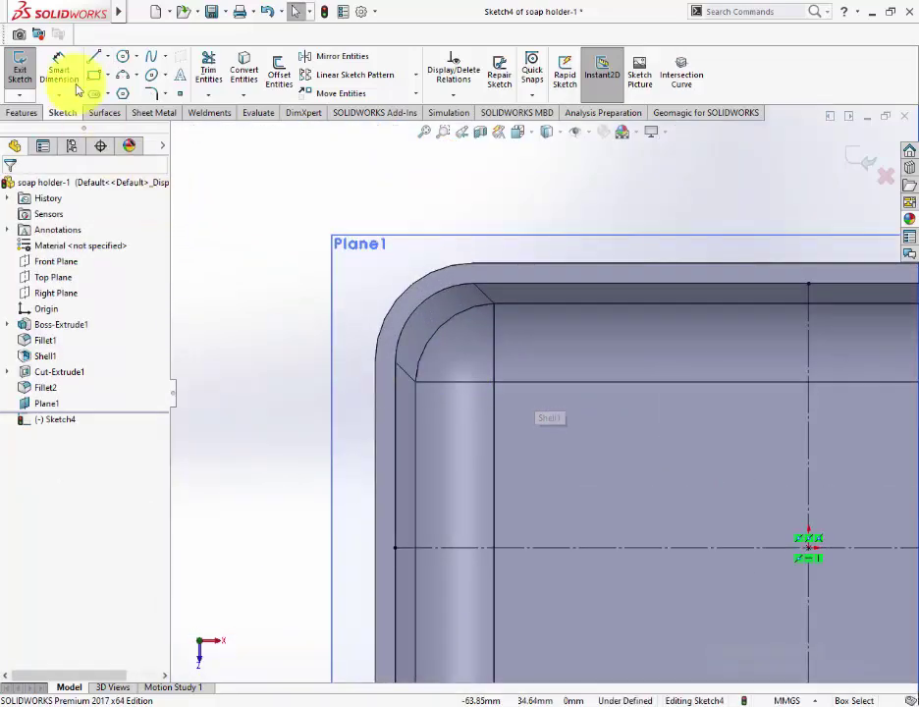
left_click(96, 59)
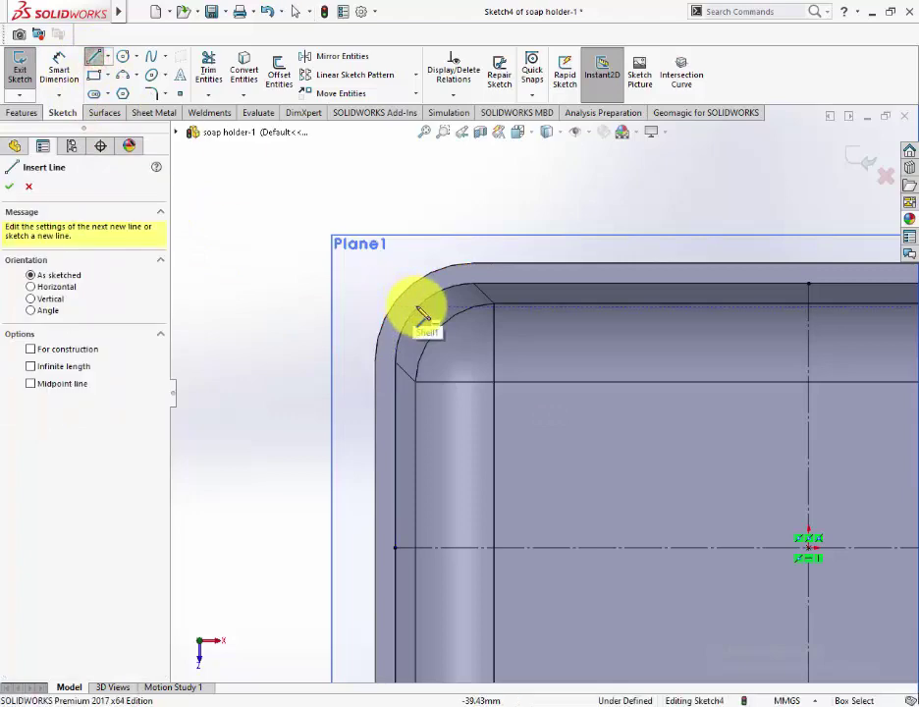
left_click(418, 308)
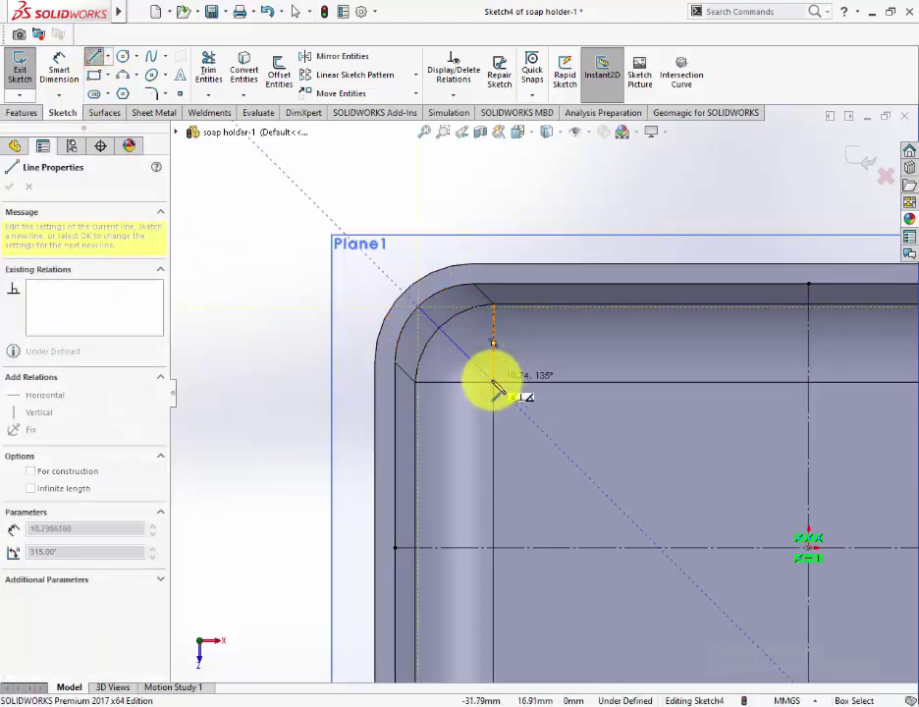
left_click(494, 385)
Draw the bottom-left diagonal from its fillet arc to the inner corner.
scroll(533, 428, "up", 3)
scroll(533, 427, "up", 2)
key("Escape")
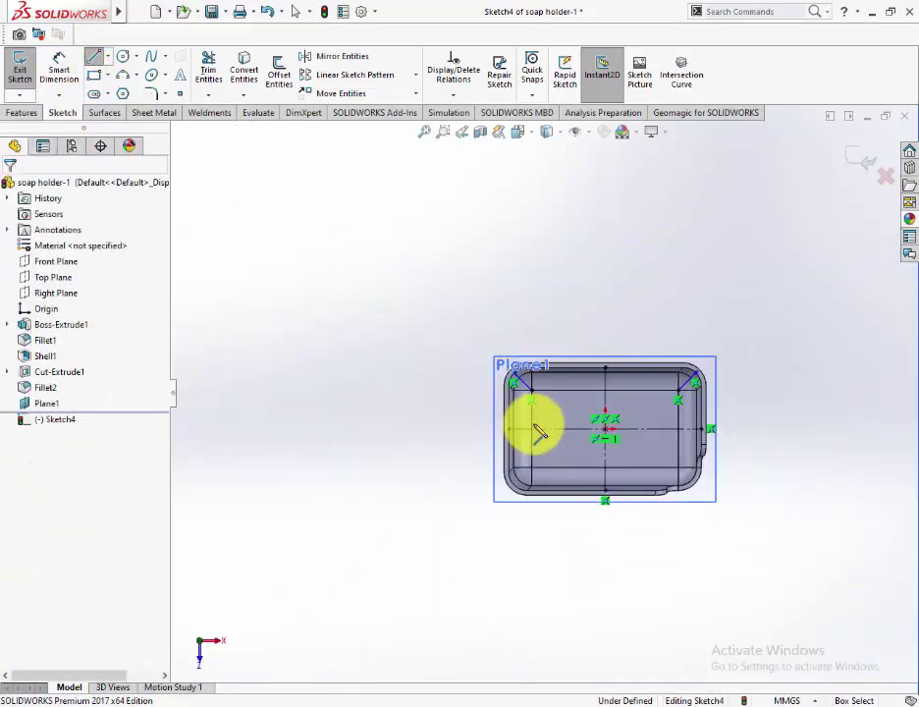
scroll(521, 451, "down", 3)
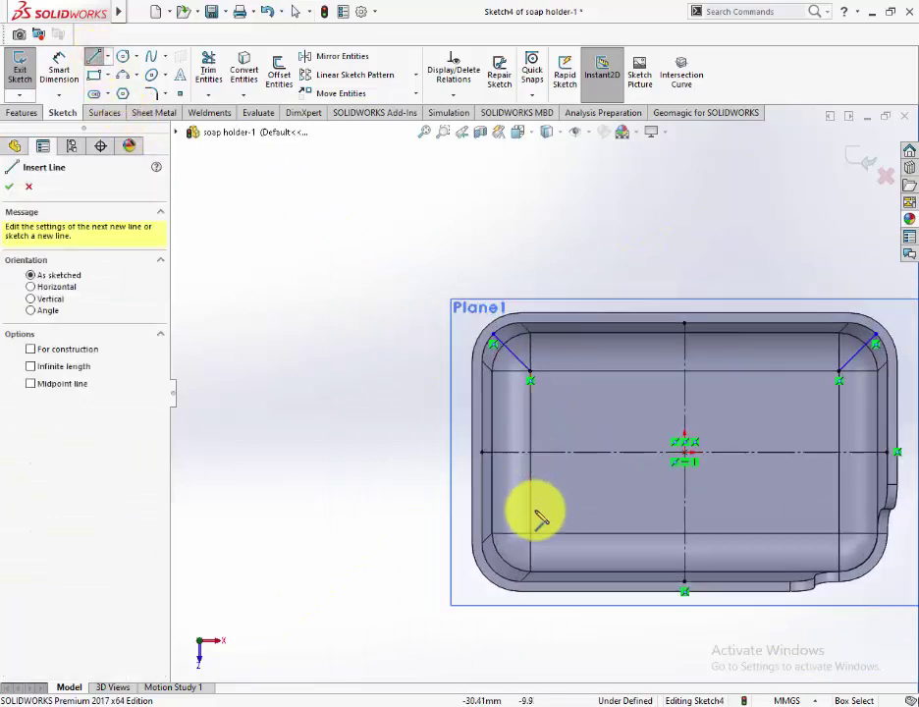
scroll(461, 560, "down", 5)
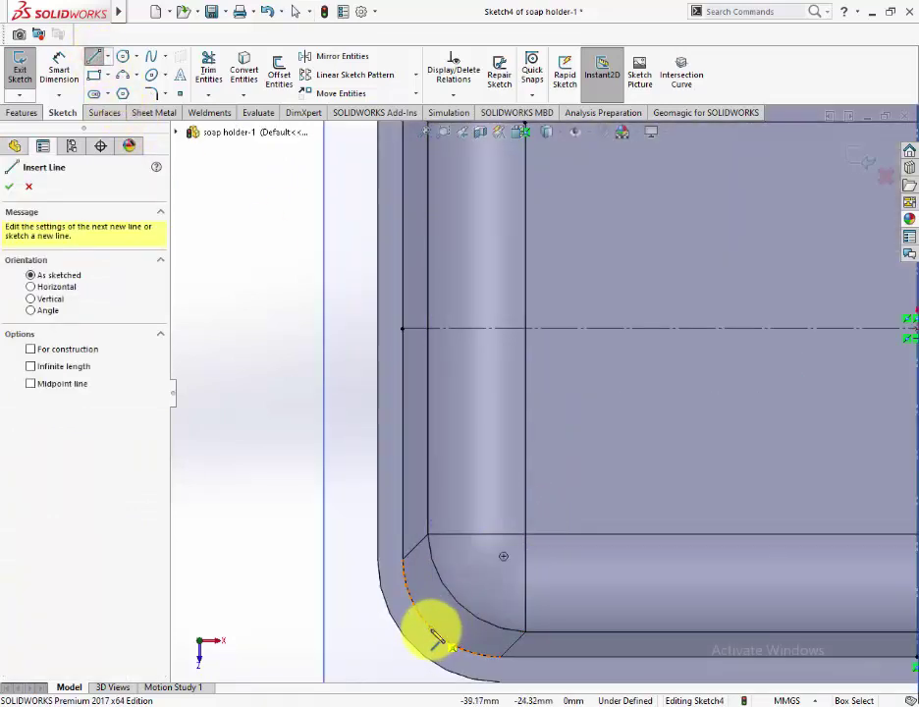
left_click(432, 629)
left_click(526, 536)
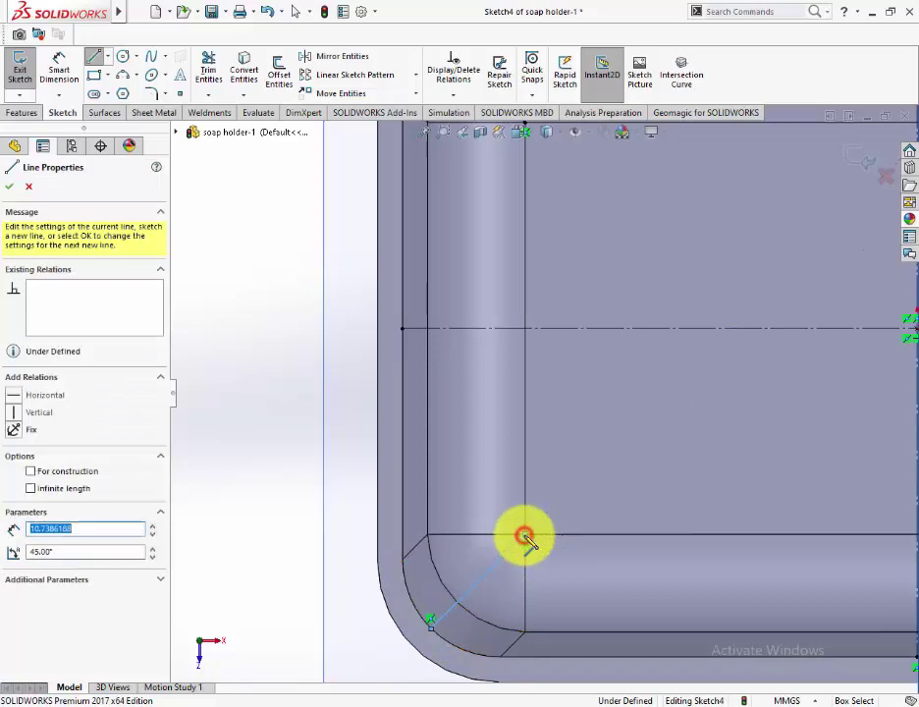
key("Escape")
Convert the top-left and top-right corner diagonals to construction geometry.
left_click(502, 563)
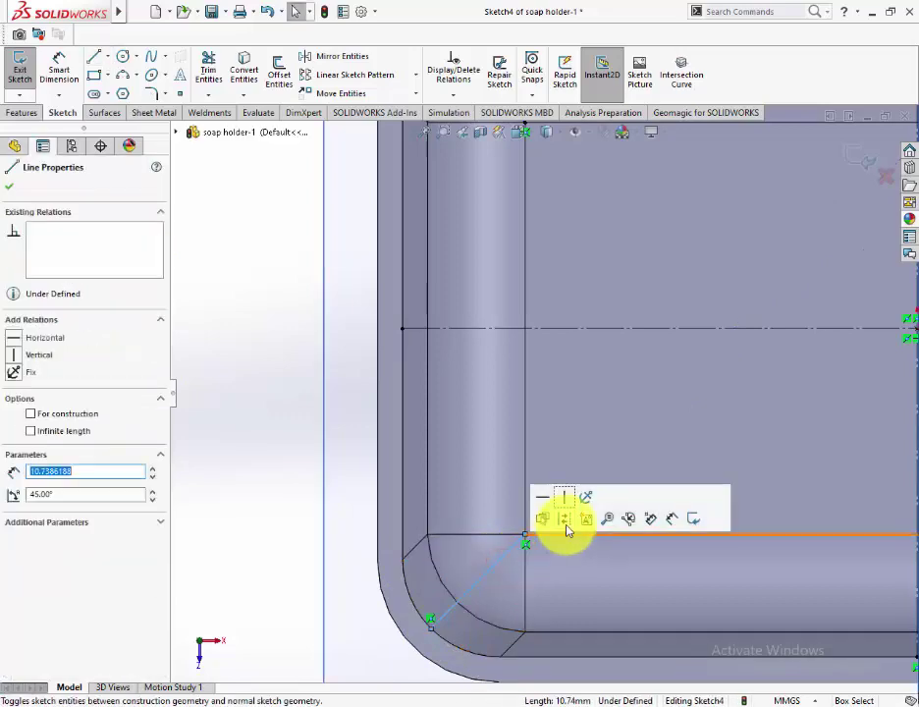
key("Escape")
scroll(588, 560, "up", 4)
scroll(579, 481, "up", 5)
scroll(509, 339, "down", 3)
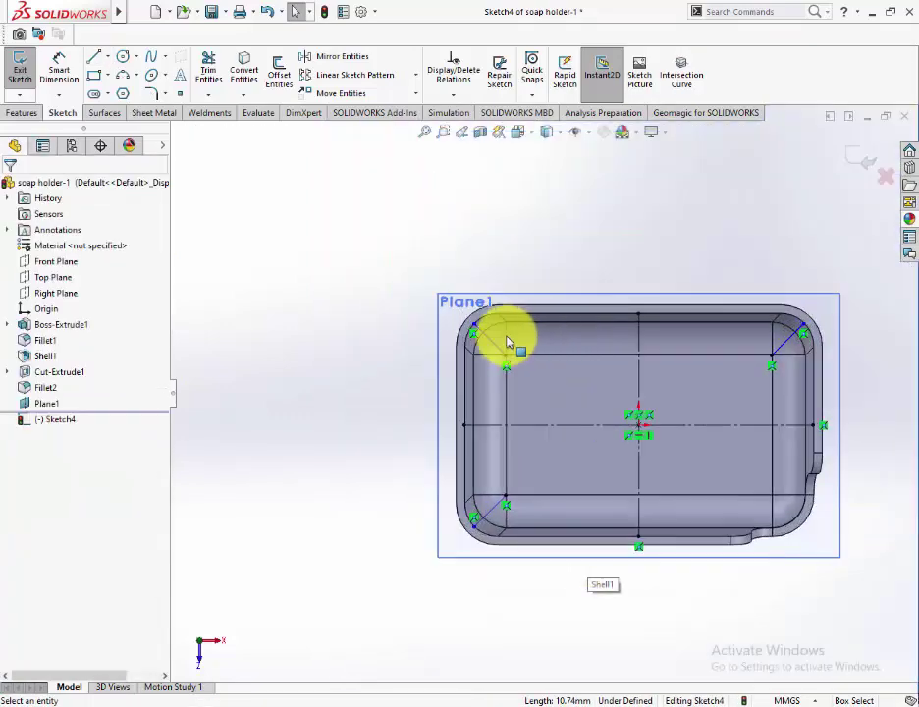
left_click(492, 340)
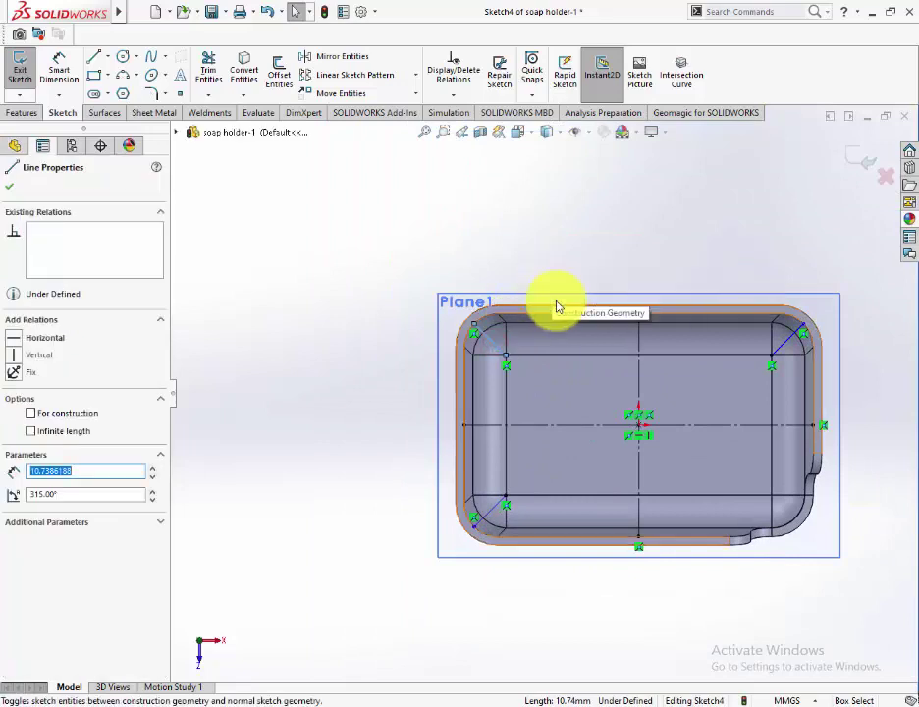
left_click(554, 304)
key("Escape")
left_click(783, 348)
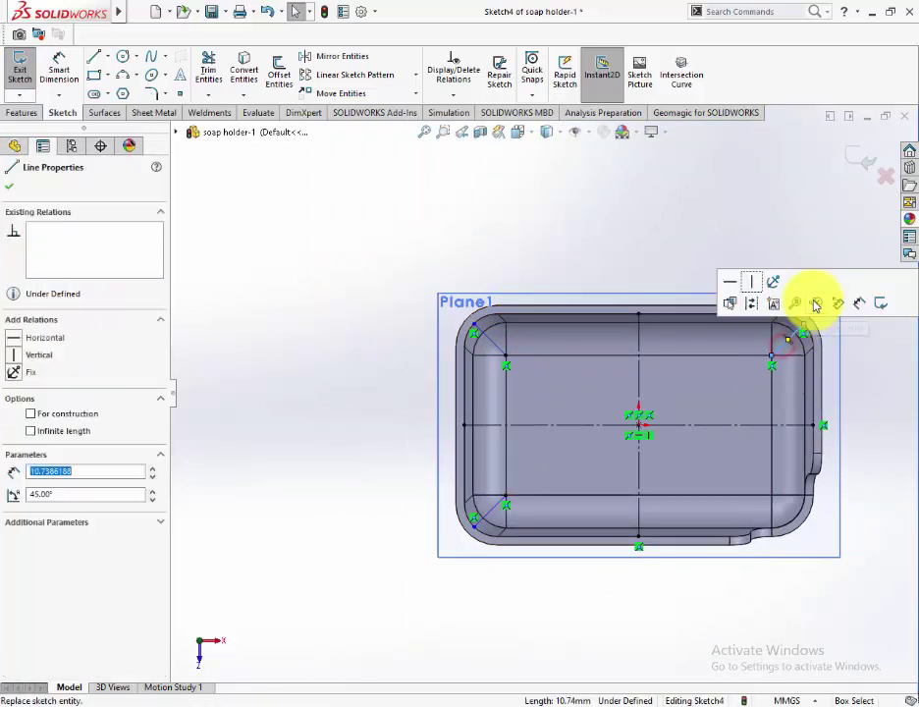
left_click(751, 302)
key("Escape")
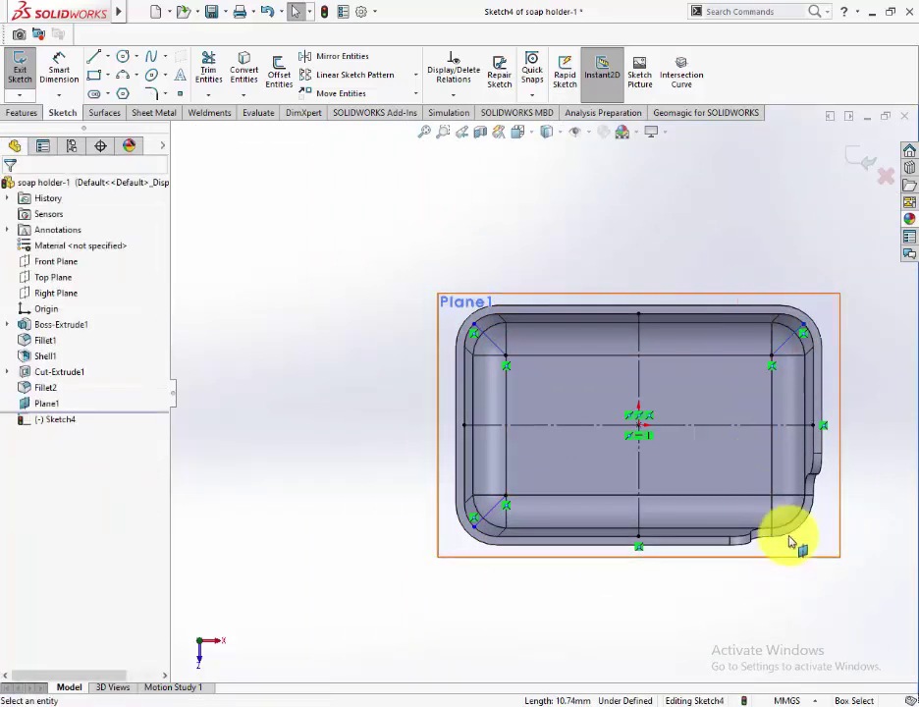
scroll(786, 521, "up", 1)
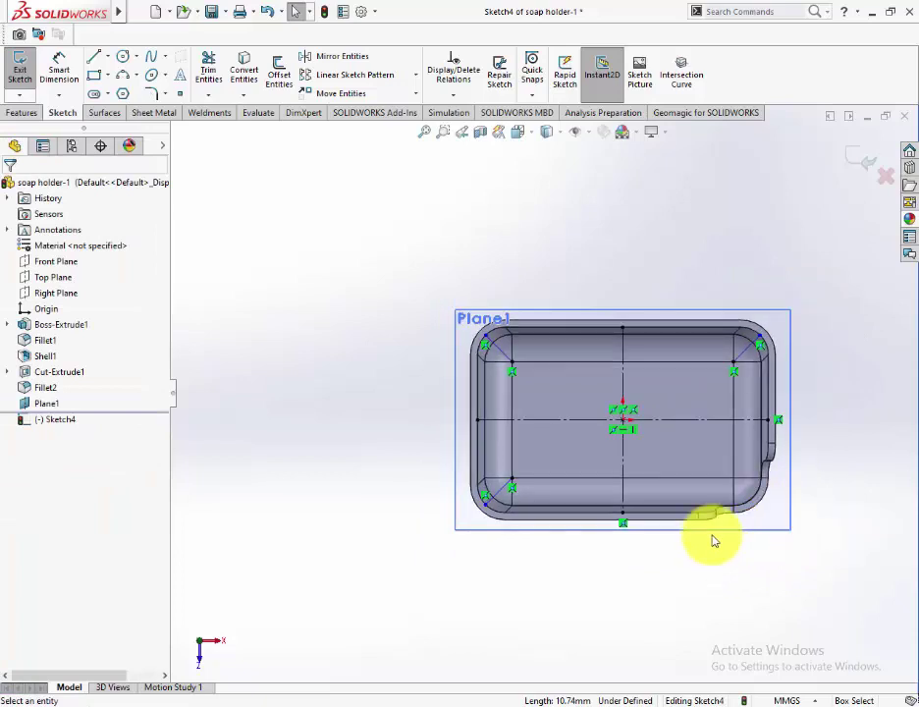
scroll(714, 541, "down", 1)
scroll(714, 541, "down", 1)
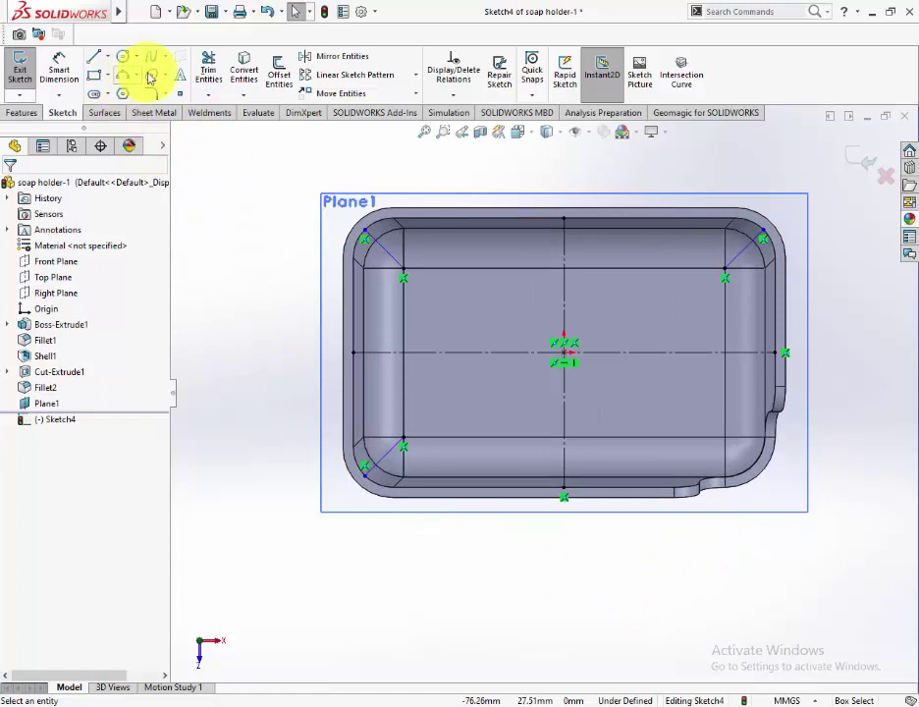
Sketch short stubs on the horizontal centerline at the tray's left and right ends.
left_click(96, 57)
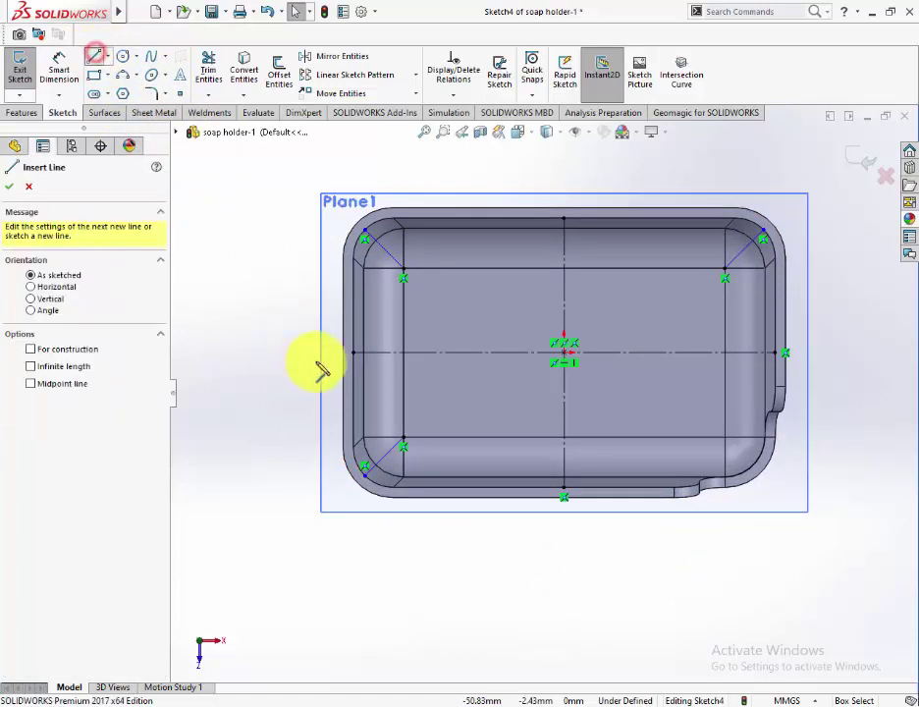
left_click(354, 353)
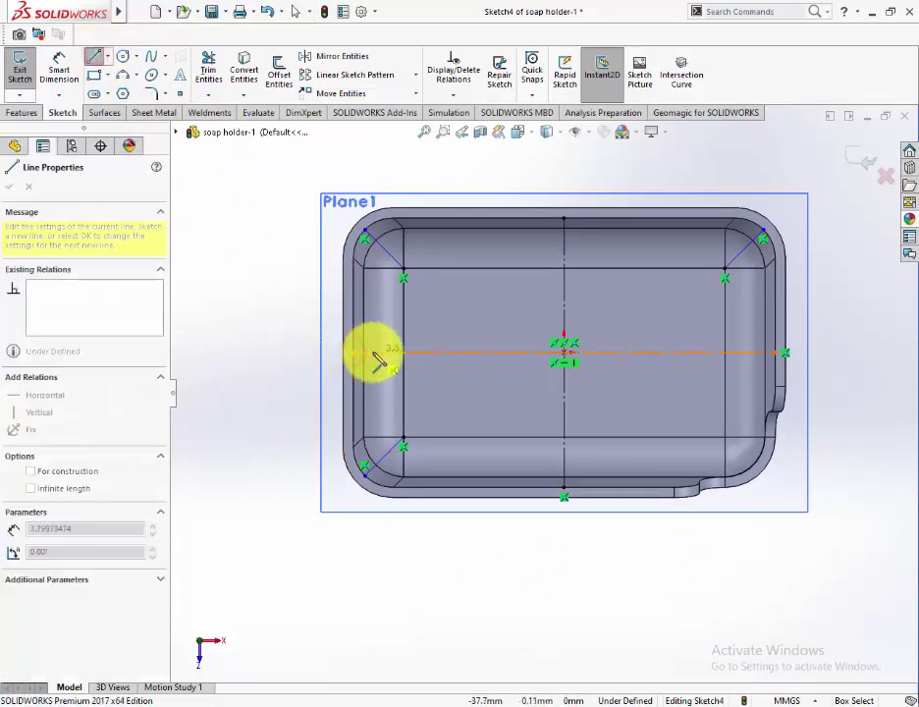
left_click(379, 353)
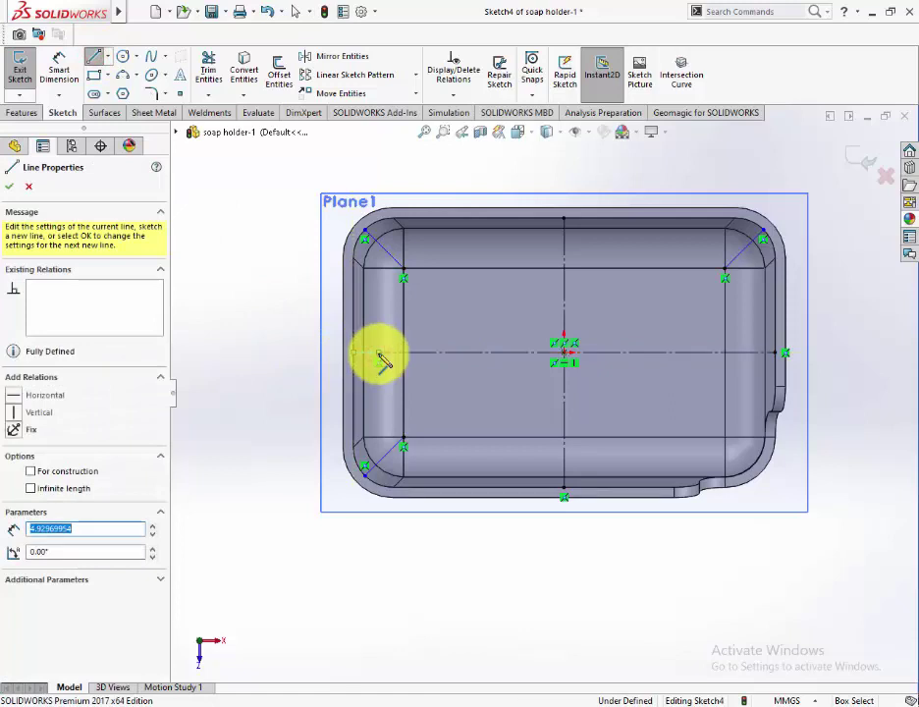
key("Escape")
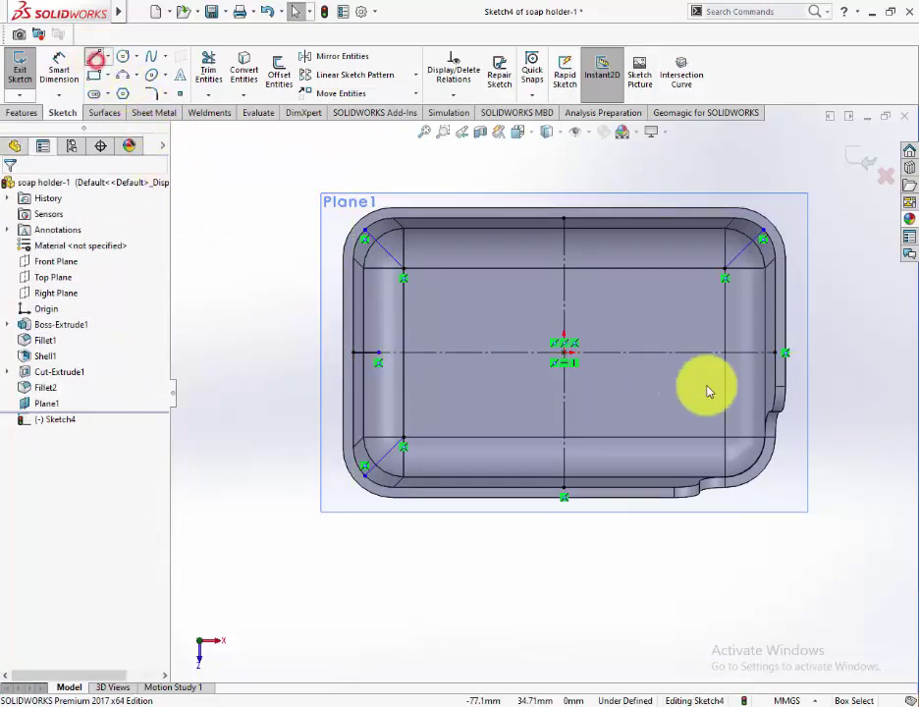
left_click(776, 352)
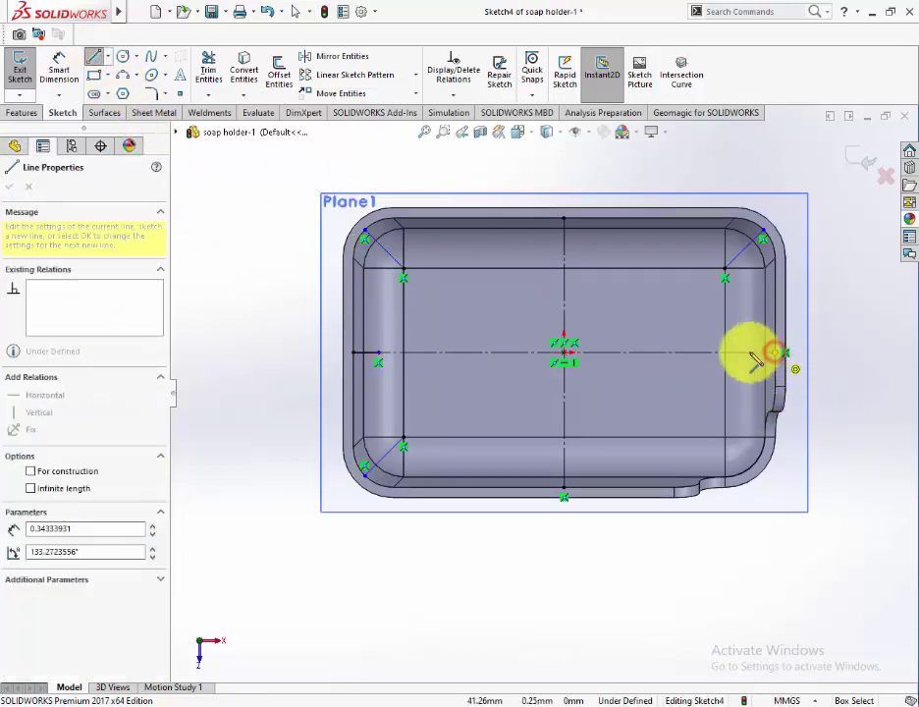
left_click(745, 353)
key("Escape")
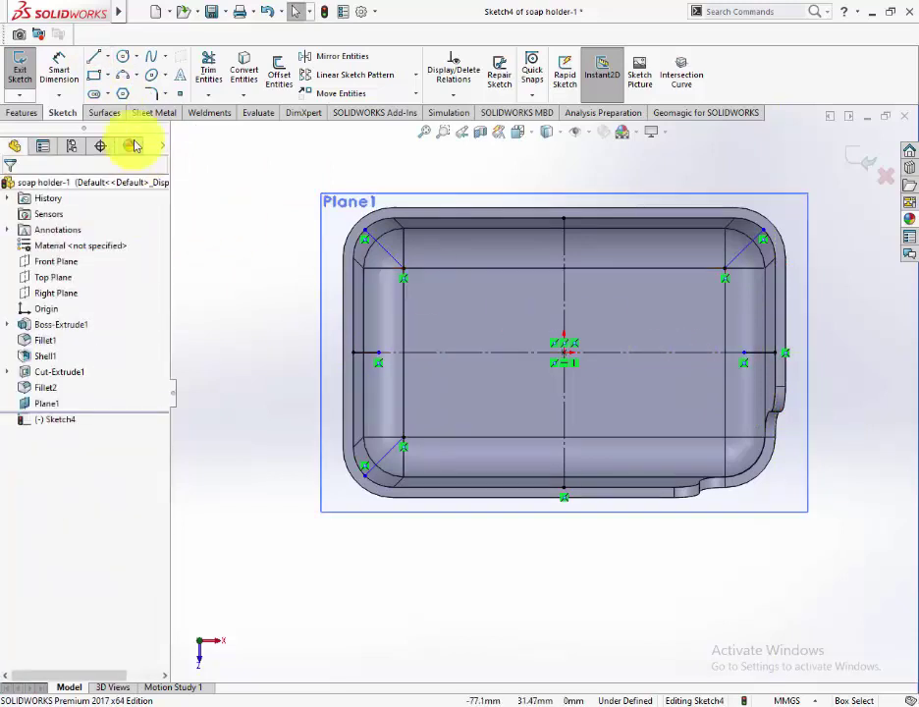
Add short stubs on the vertical centerline at the top and bottom edges.
left_click(568, 232)
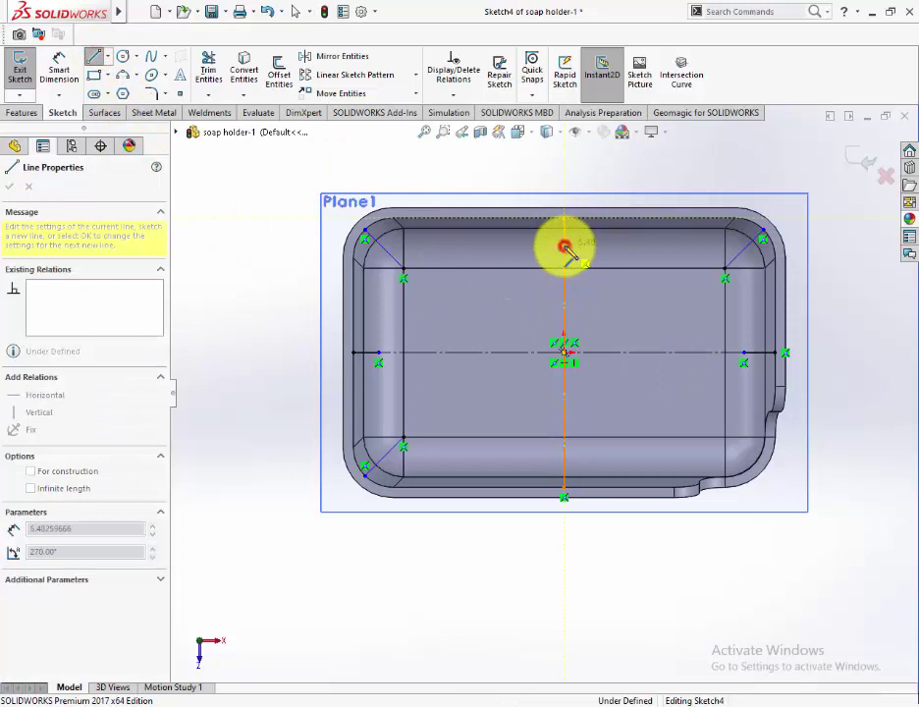
key("Escape")
key("Escape")
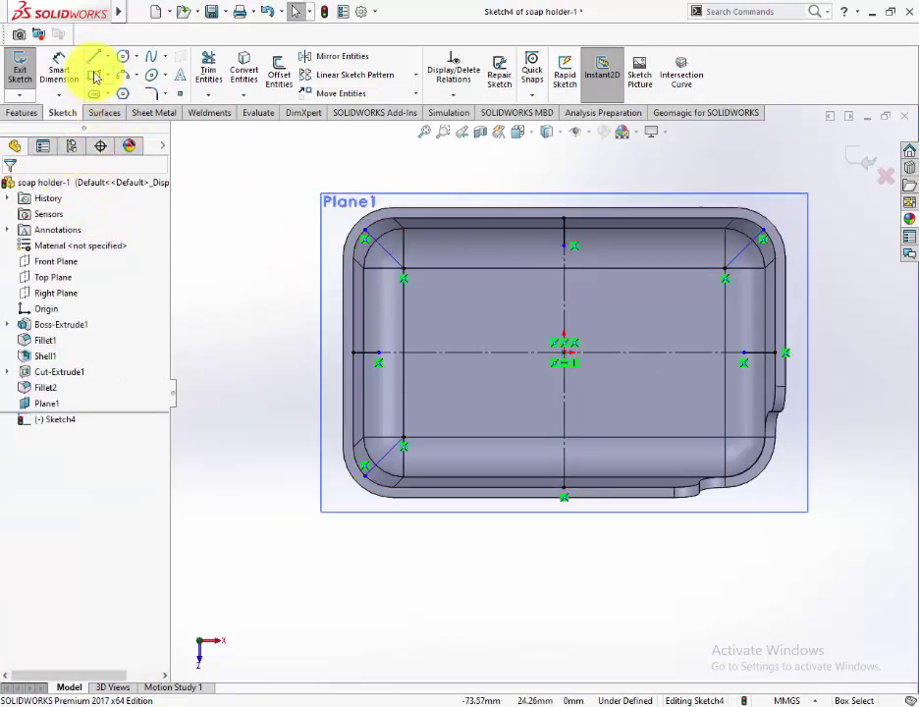
left_click(93, 60)
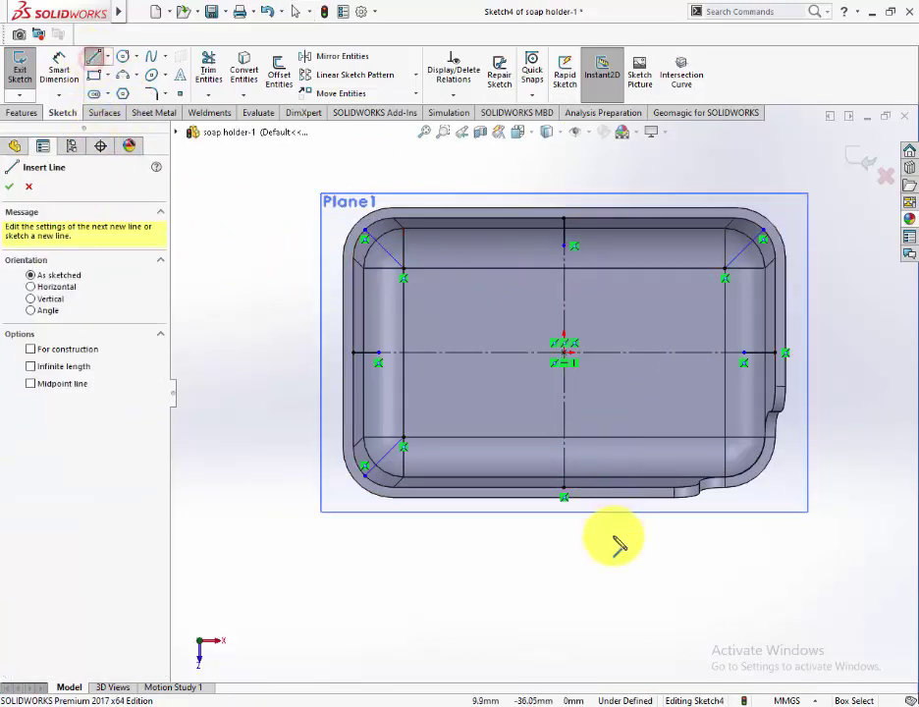
left_click(562, 488)
left_click(567, 463)
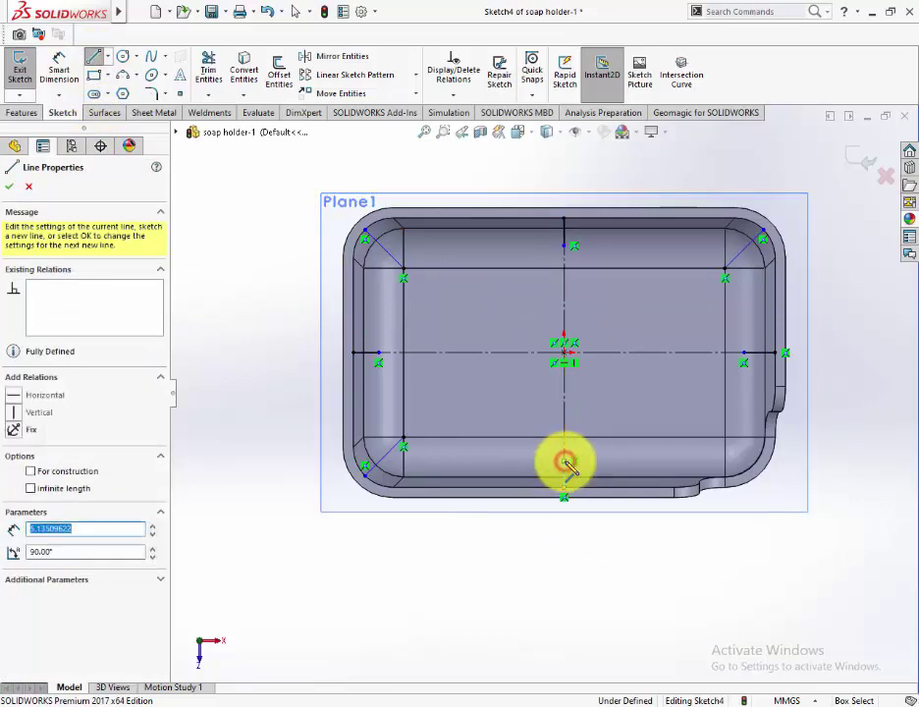
key("Escape")
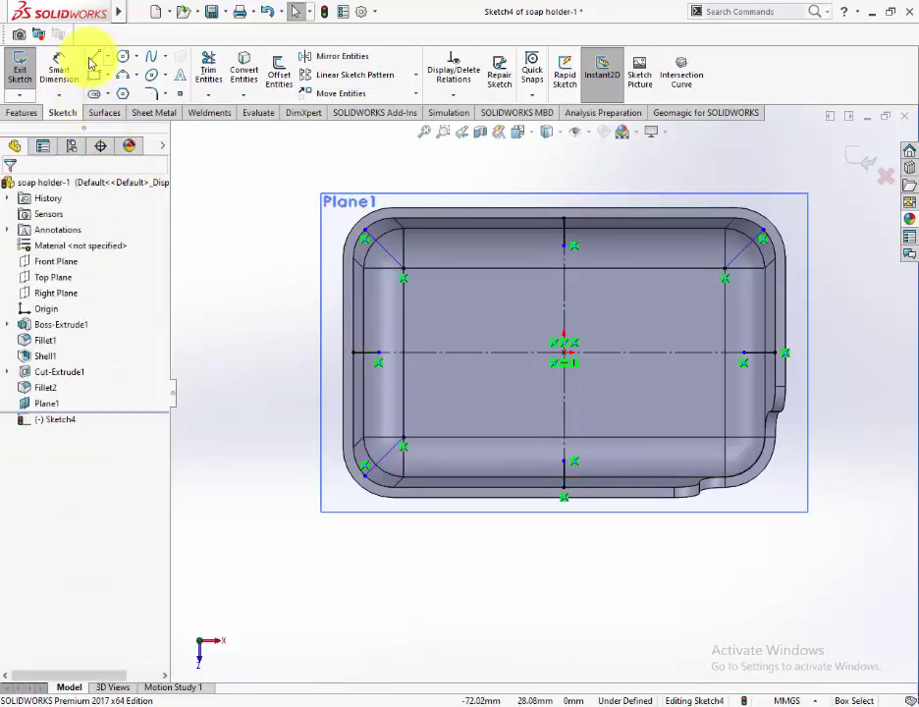
left_click(89, 61)
Finish the top-left diagonal and draw a diagonal across the upper-right inner corner.
scroll(402, 265, "down", 3)
scroll(432, 295, "down", 3)
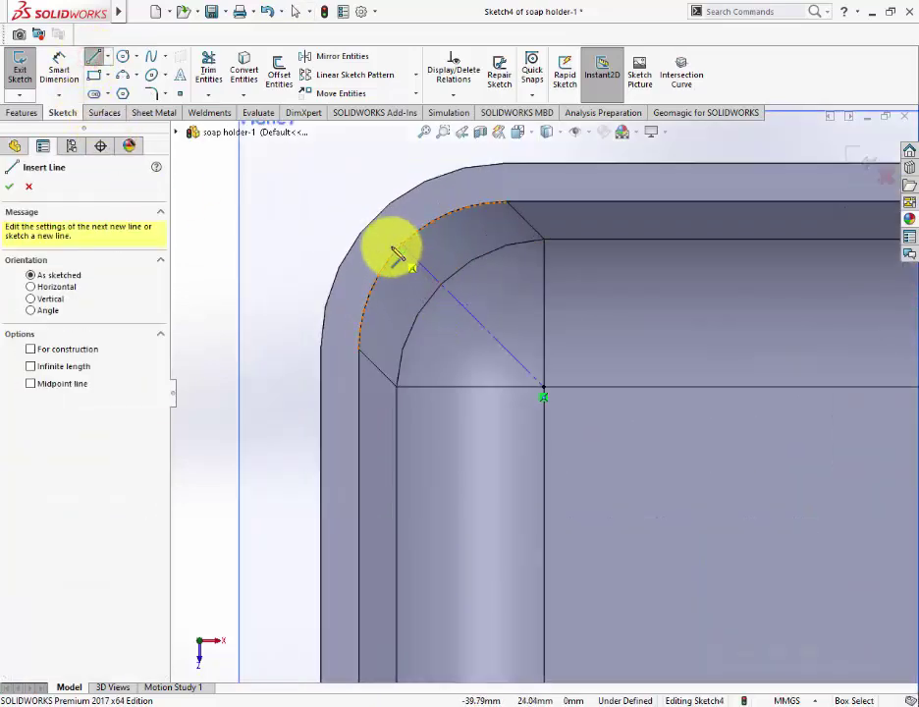
left_click(402, 253)
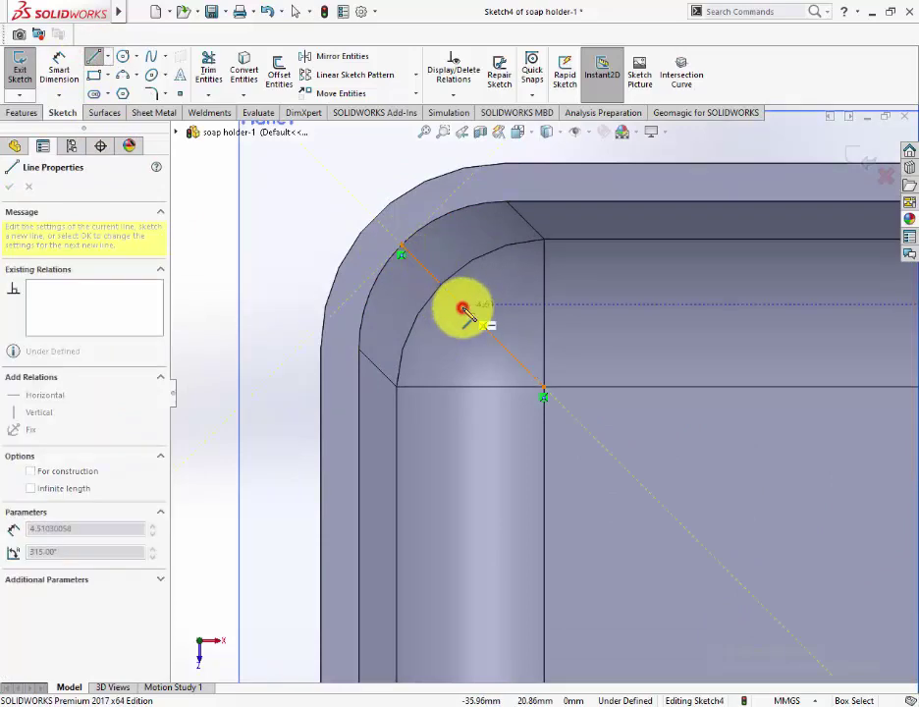
key("Escape")
key("Escape")
scroll(517, 349, "up", 3)
scroll(607, 383, "up", 3)
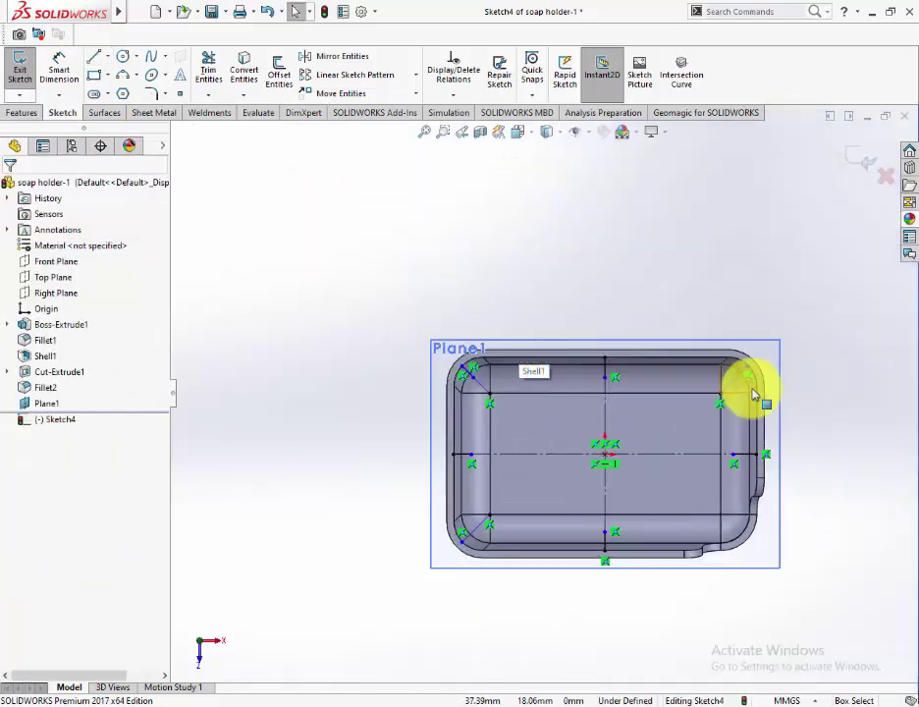
scroll(755, 395, "down", 5)
left_click(94, 58)
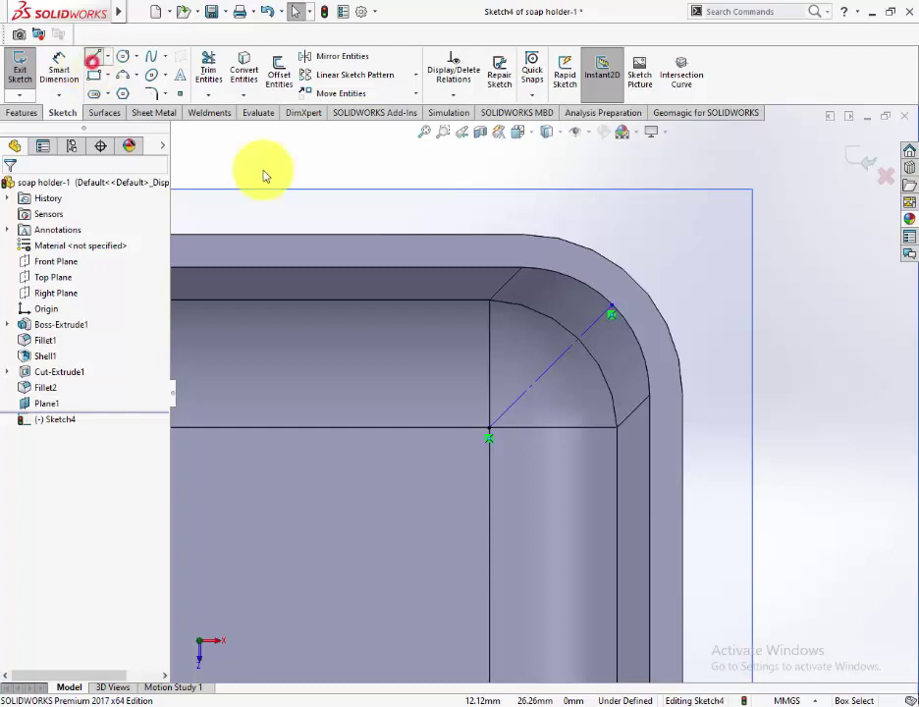
left_click(613, 310)
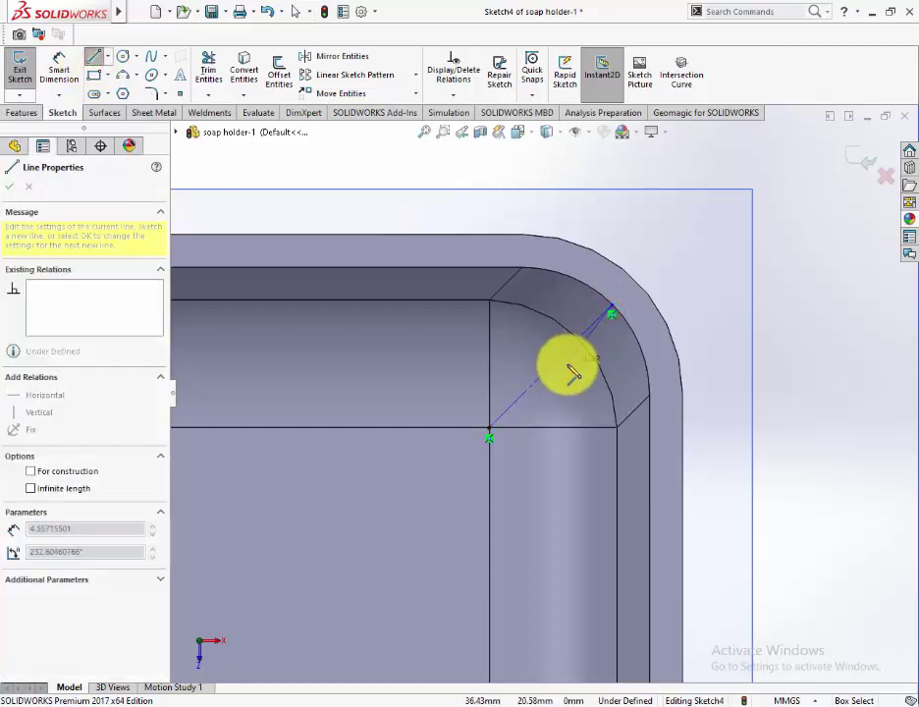
key("Escape")
key("Escape")
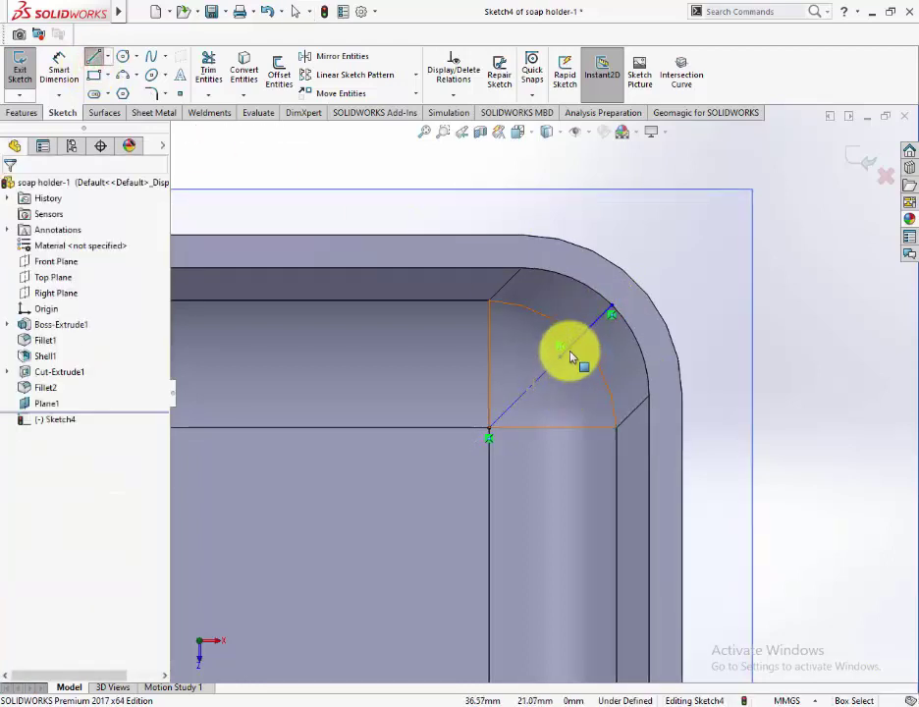
Select the new corner diagonal together with the short horizontal line.
left_click(573, 351)
scroll(608, 415, "down", 5)
scroll(523, 499, "up", 4)
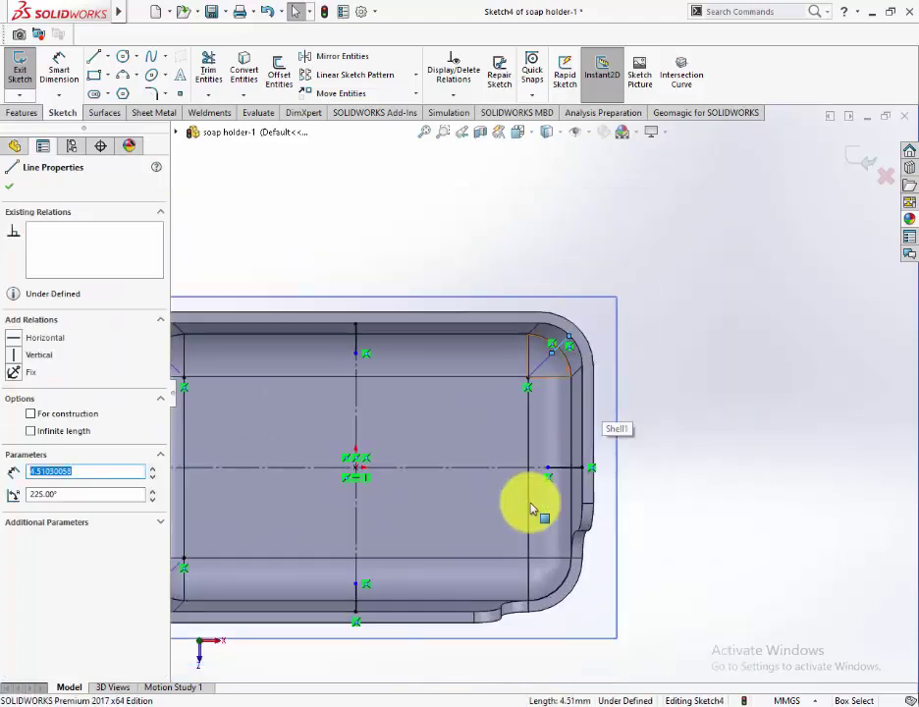
scroll(587, 475, "up", 4)
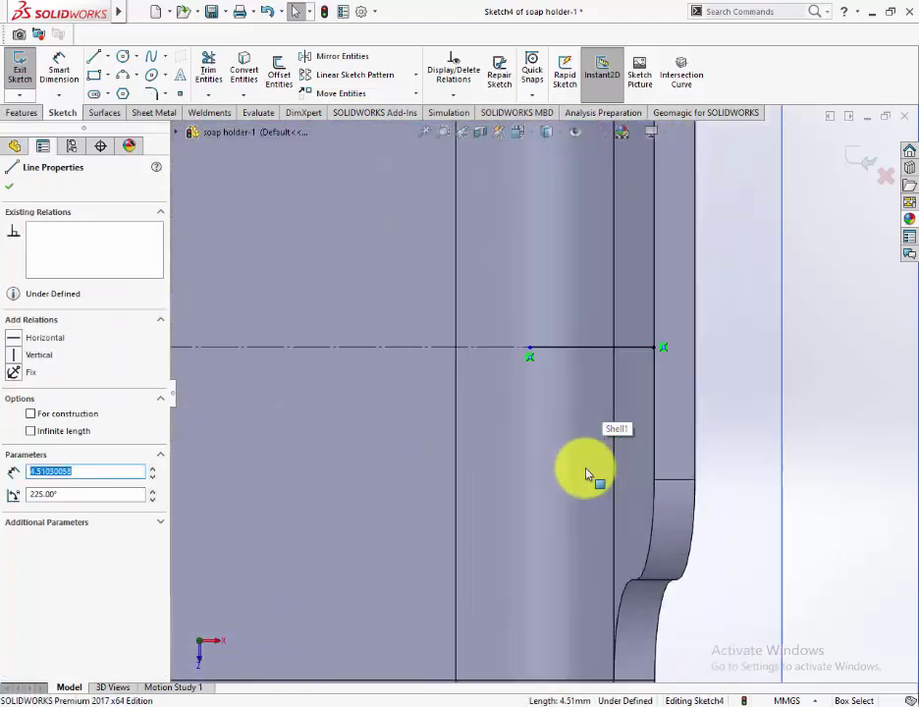
left_click(586, 351, "ctrl")
scroll(566, 430, "down", 1)
Make the selected short lines and the upper-left corner diagonal equal in length.
scroll(570, 428, "down", 3)
scroll(442, 481, "down", 2)
scroll(422, 479, "up", 5)
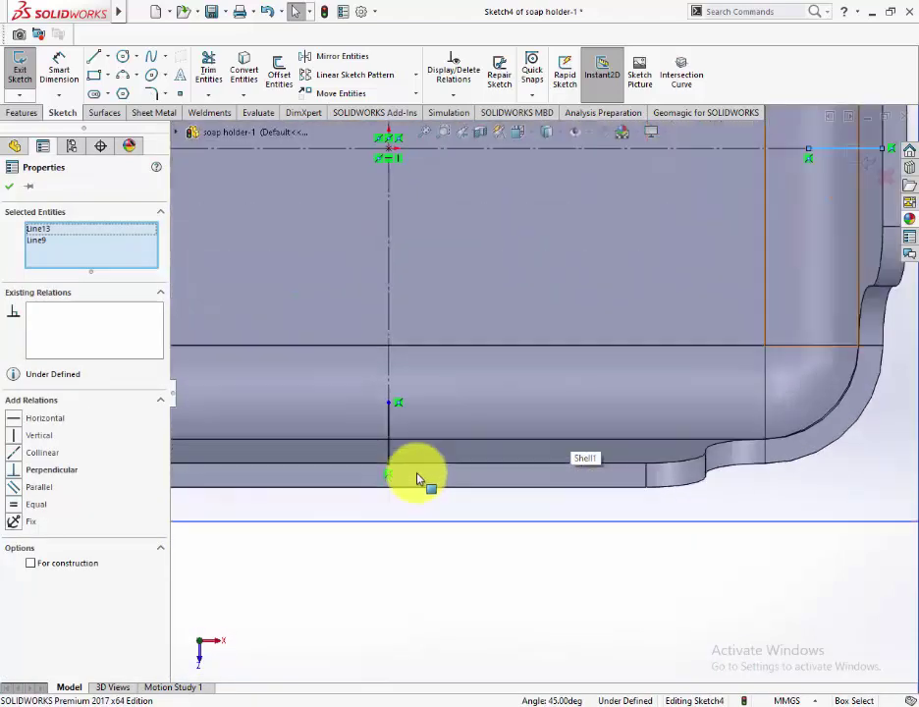
scroll(403, 454, "up", 2)
left_click(394, 441, "ctrl")
scroll(393, 444, "down", 2)
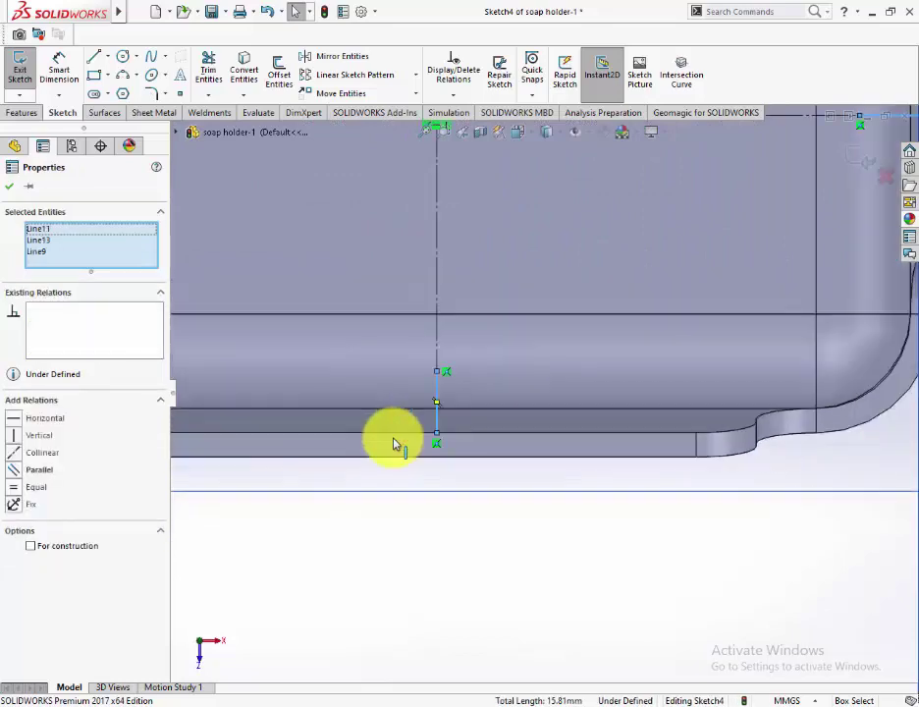
scroll(382, 437, "down", 3)
scroll(282, 390, "up", 3)
scroll(324, 378, "down", 1)
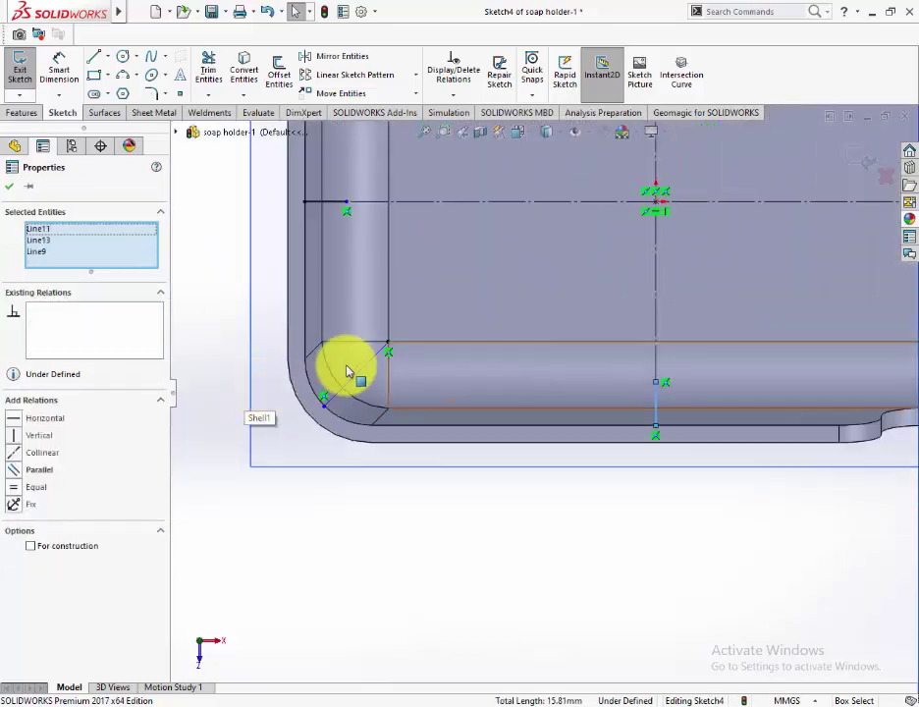
scroll(354, 378, "down", 1)
scroll(431, 298, "down", 2)
scroll(435, 316, "up", 3)
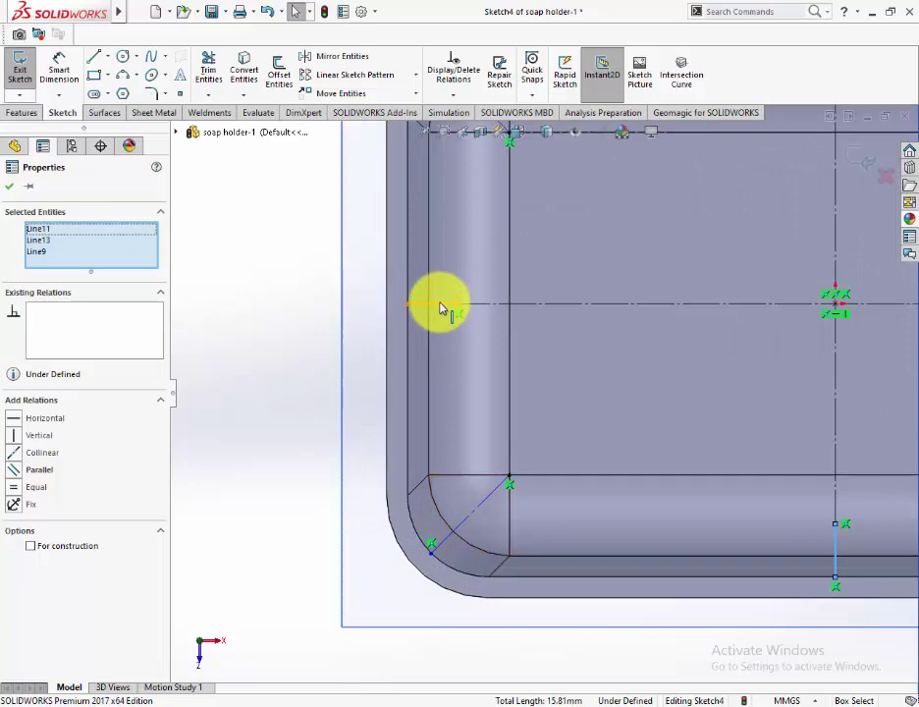
left_click(424, 294, "ctrl")
scroll(432, 334, "down", 3)
scroll(462, 320, "up", 3)
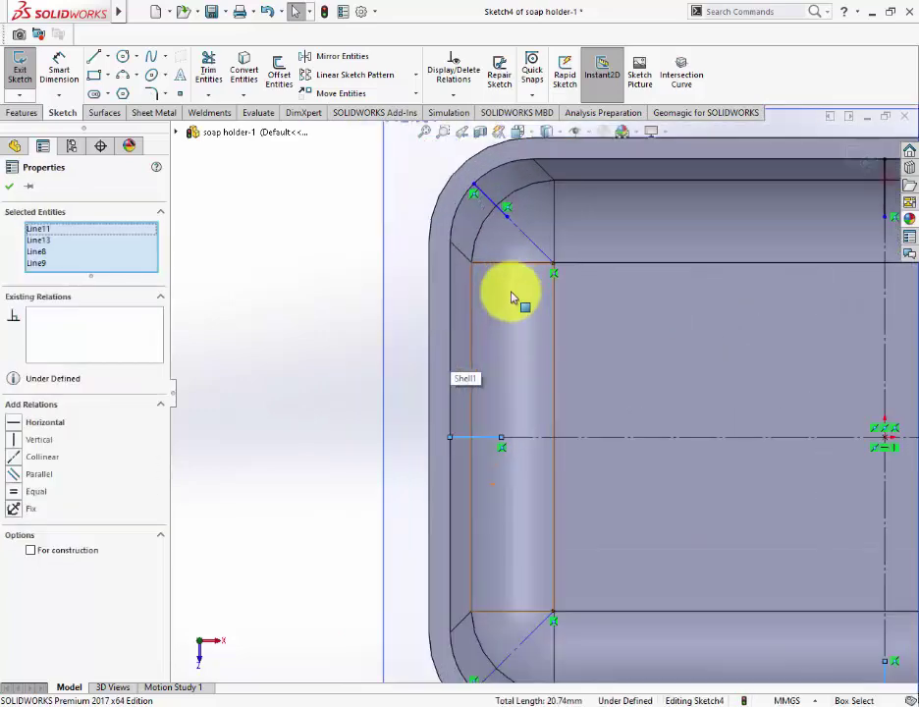
left_click(486, 199, "ctrl")
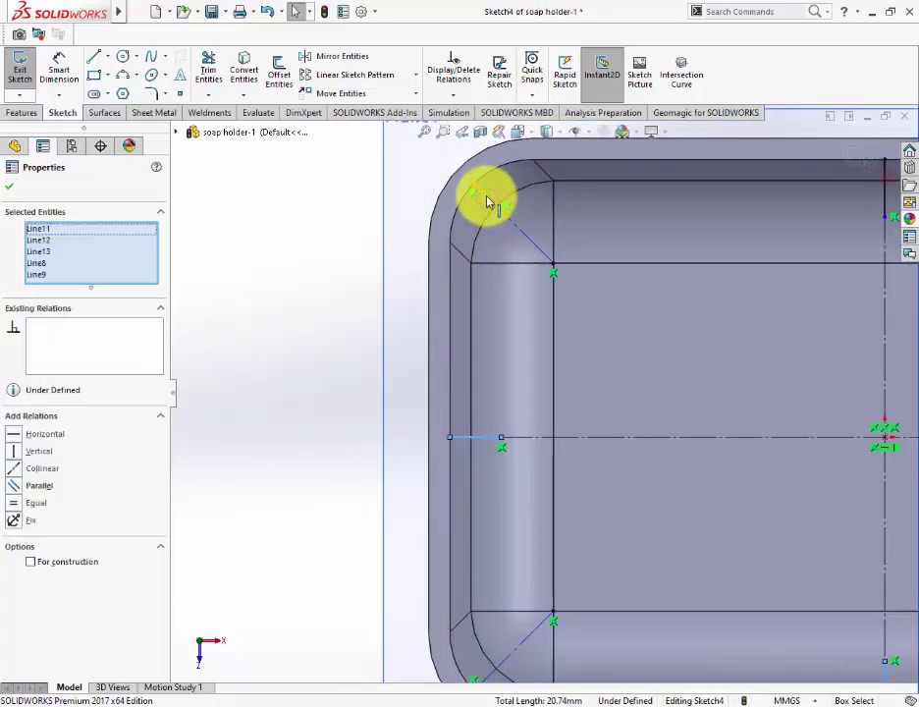
left_click(16, 503)
Draw the lower-left corner diagonal and make it equal to the short left line.
scroll(245, 491, "up", 2)
scroll(275, 496, "up", 2)
left_click(356, 514)
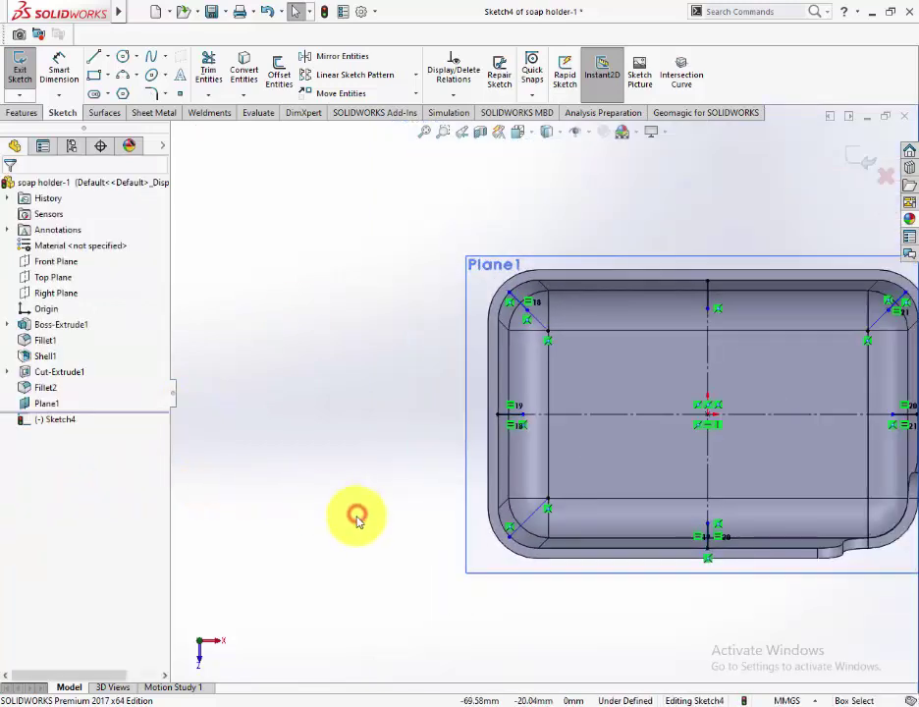
left_click(512, 540)
left_click(529, 532)
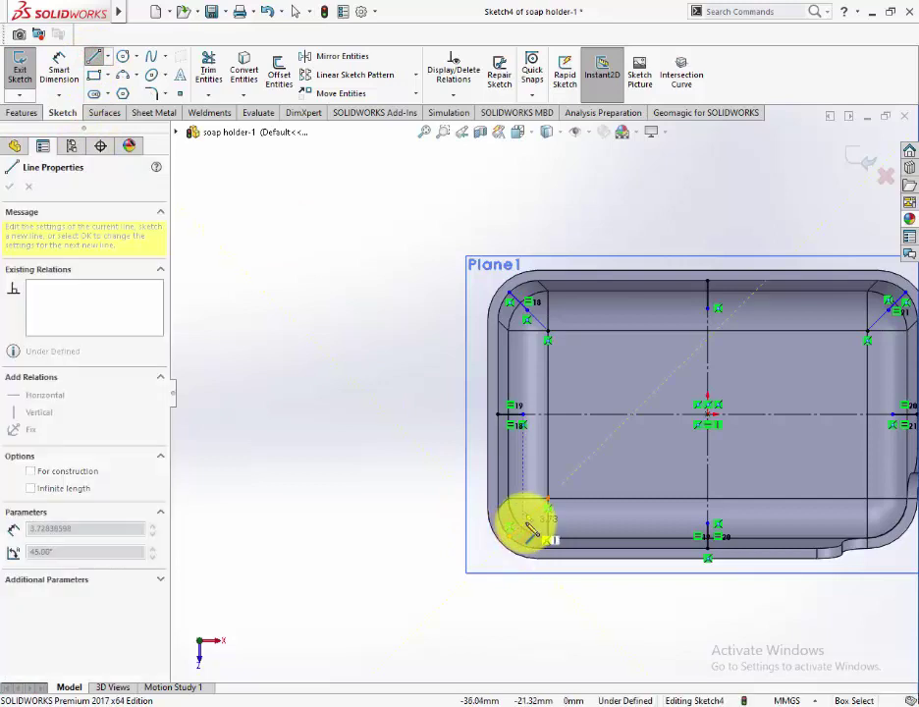
key("Escape")
key("Escape")
scroll(528, 531, "down", 2)
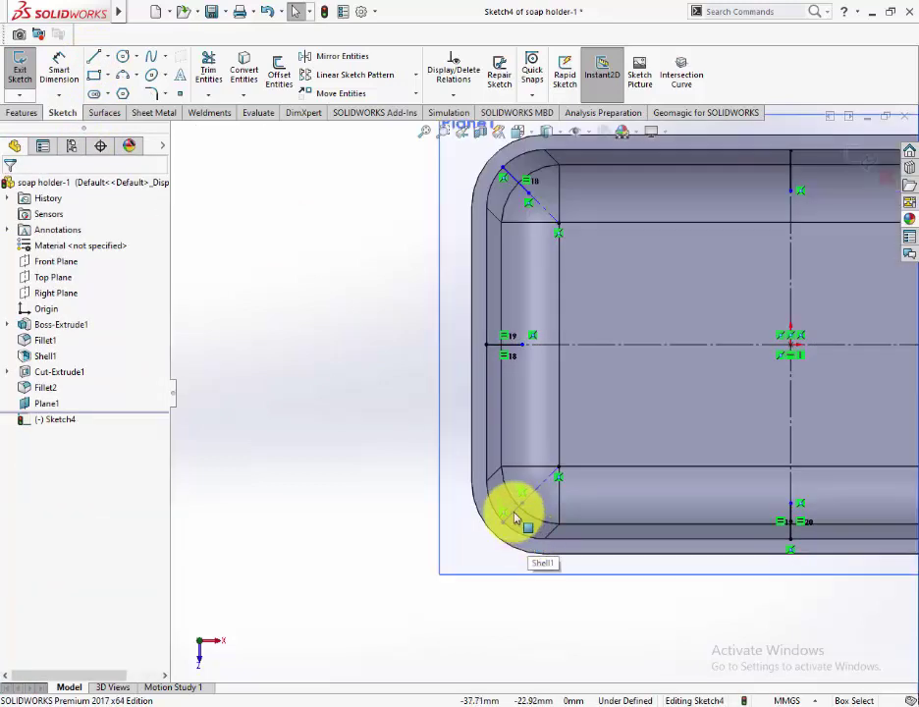
left_click(512, 514)
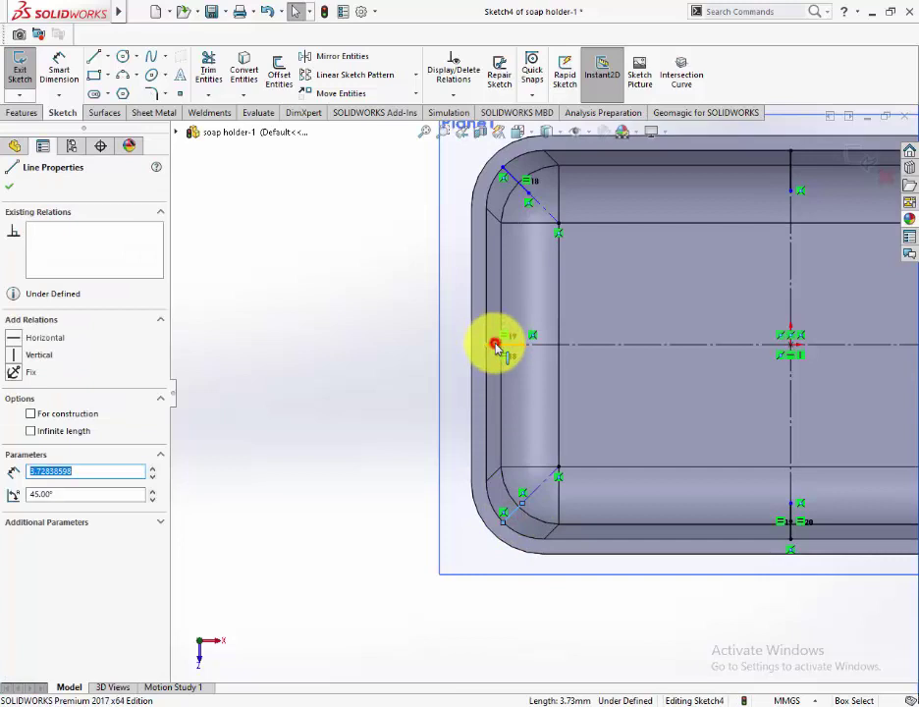
left_click(496, 345, "ctrl")
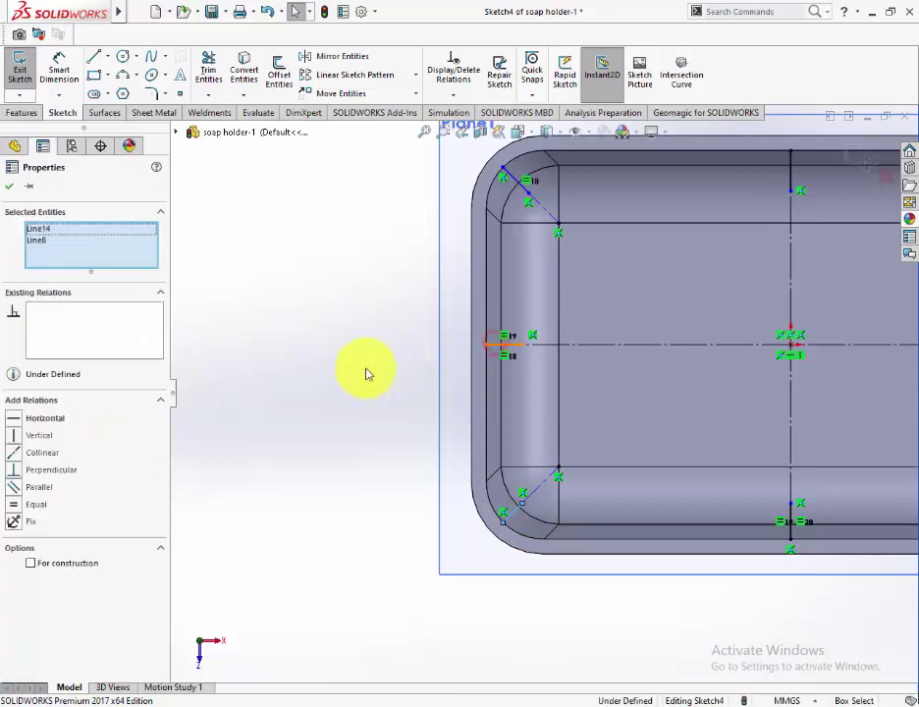
left_click(18, 506)
left_click(294, 560)
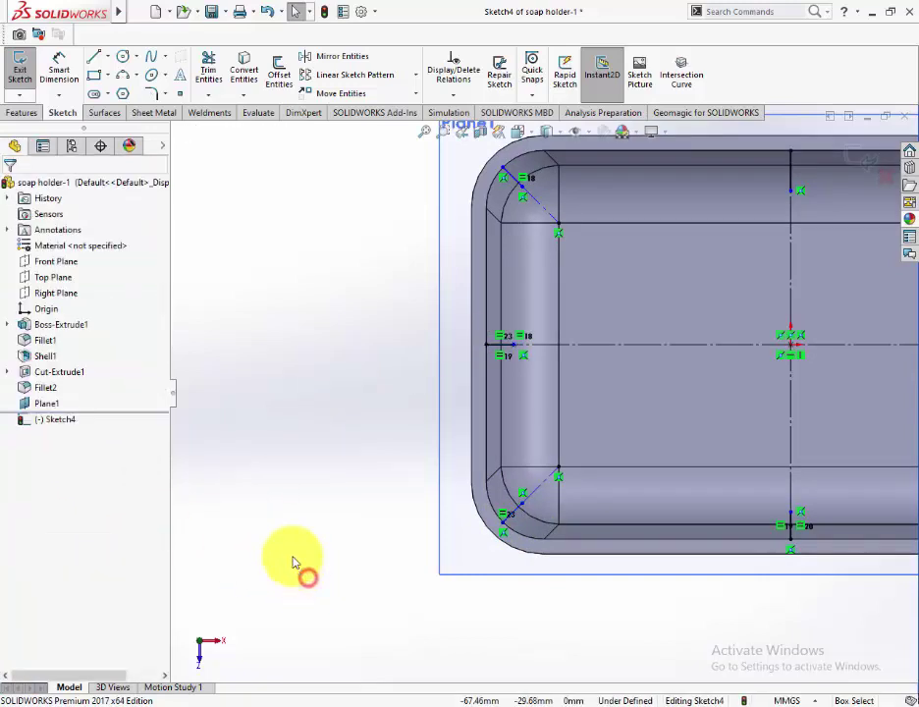
left_click(60, 77)
Dimension the short vertical line to 5 mm, exit Sketch4, and tilt the view.
left_click(484, 386)
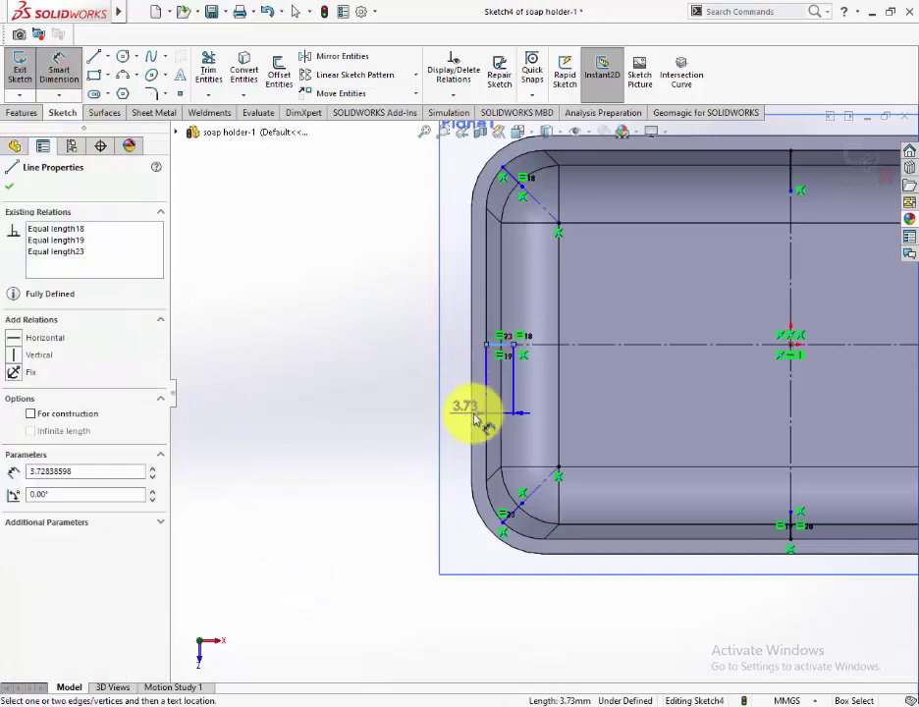
left_click(527, 420)
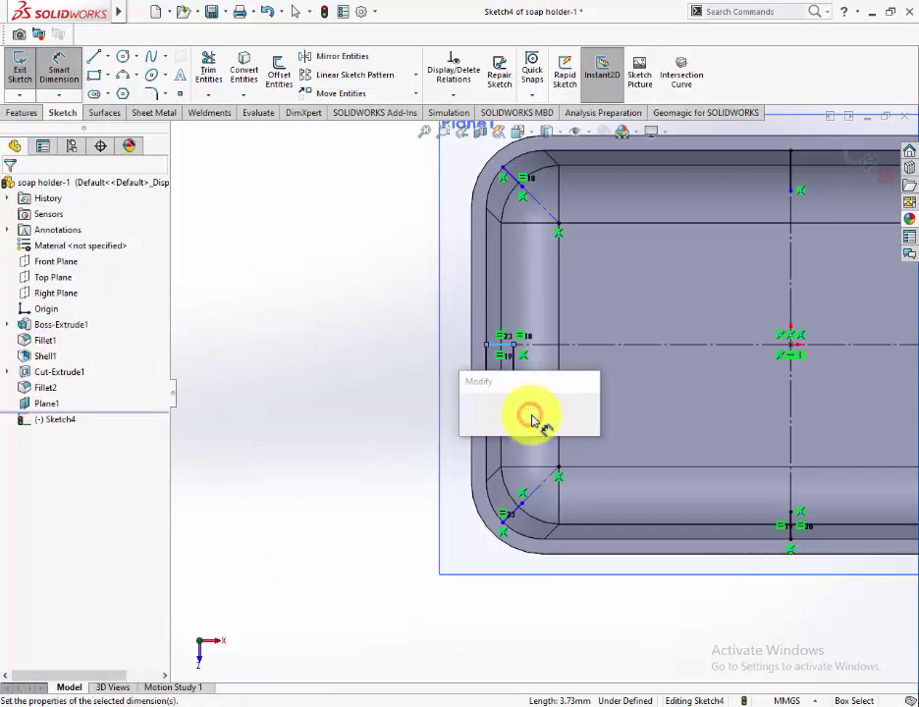
type("5.00mm")
key("Return")
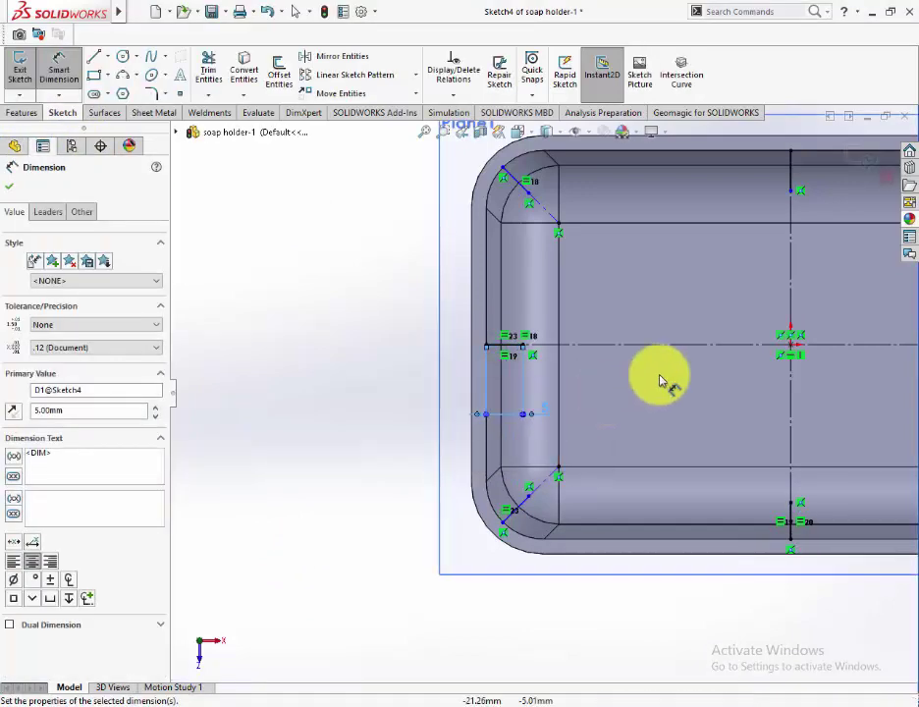
key("f")
left_click(853, 160)
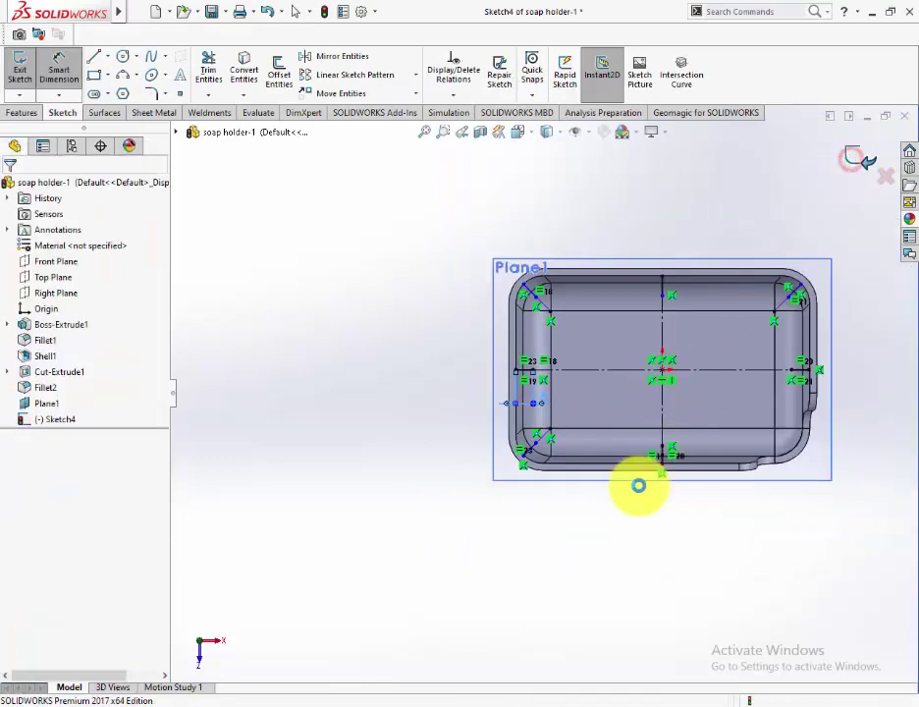
mouse_move(597, 521)
middle_mouse_down()
mouse_move(606, 405)
mouse_move(616, 409)
middle_mouse_up()
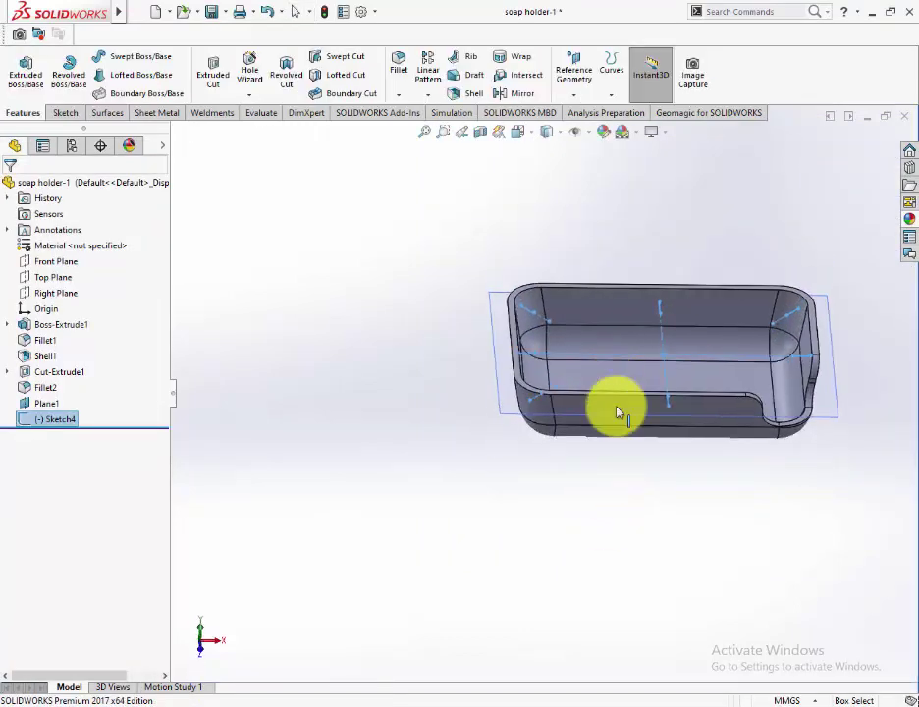
Hide Plane1 and select Sketch4 in the FeatureManager.
scroll(840, 412, "down", 3)
scroll(766, 417, "down", 3)
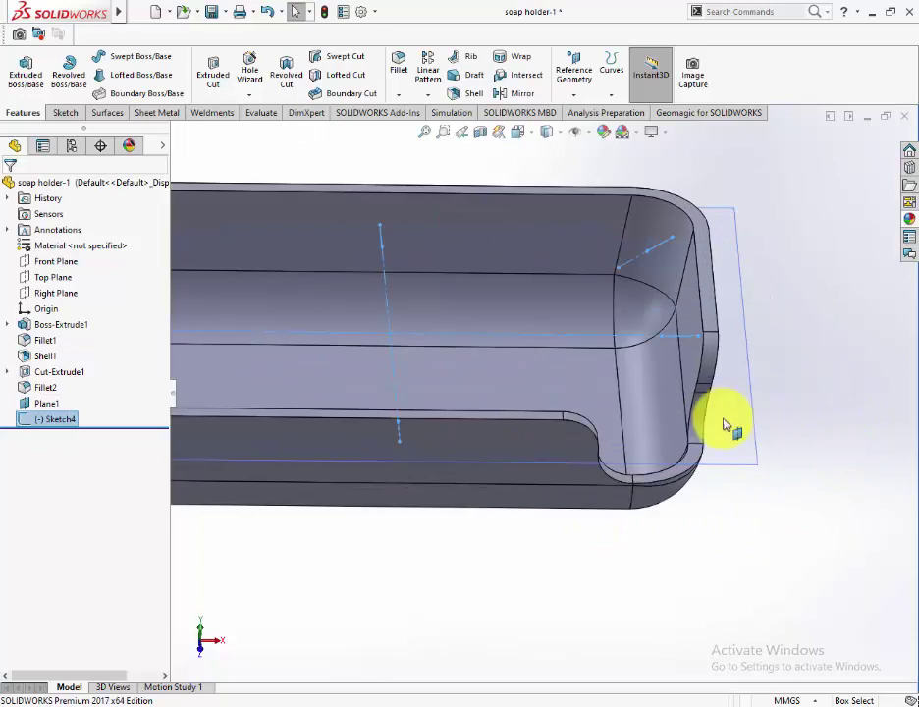
left_click(737, 418)
left_click(822, 376)
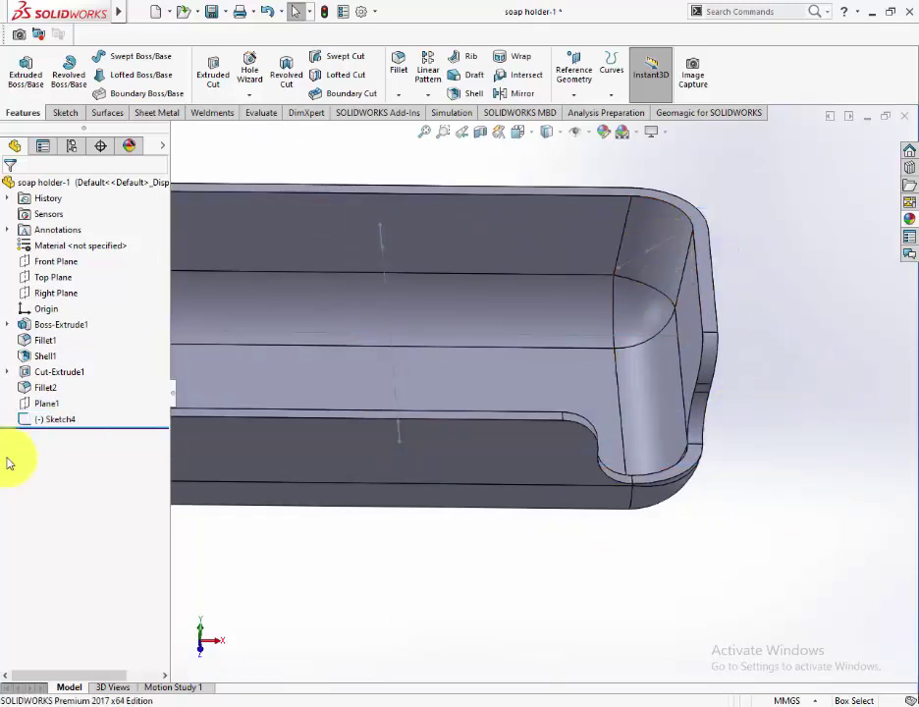
left_click(44, 423)
left_click(27, 374)
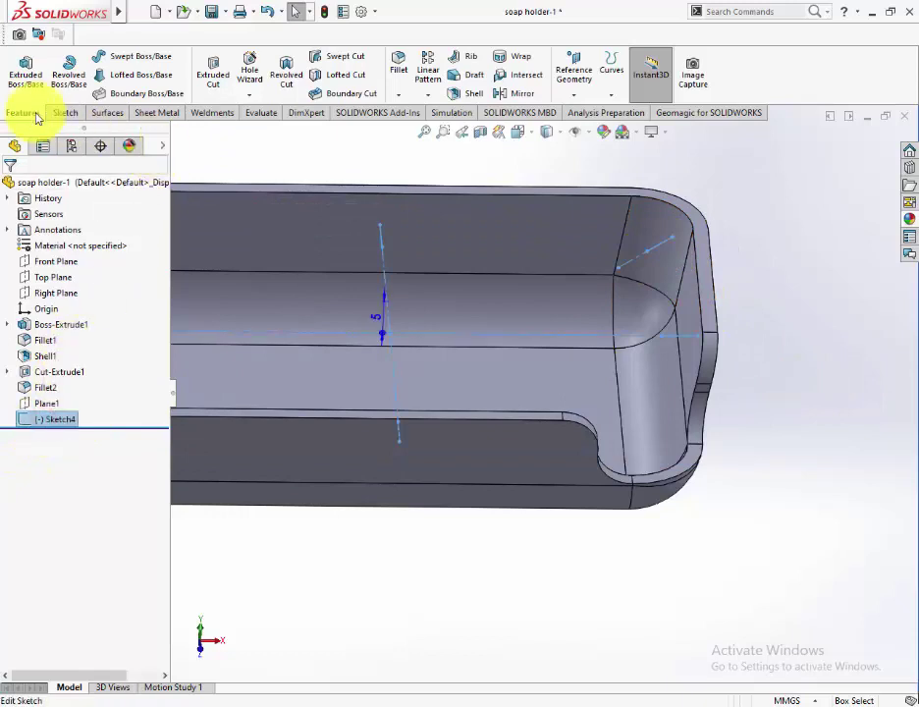
Start a boss extrude of Sketch4 as a 2 mm Mid-Plane thin feature.
left_click(29, 80)
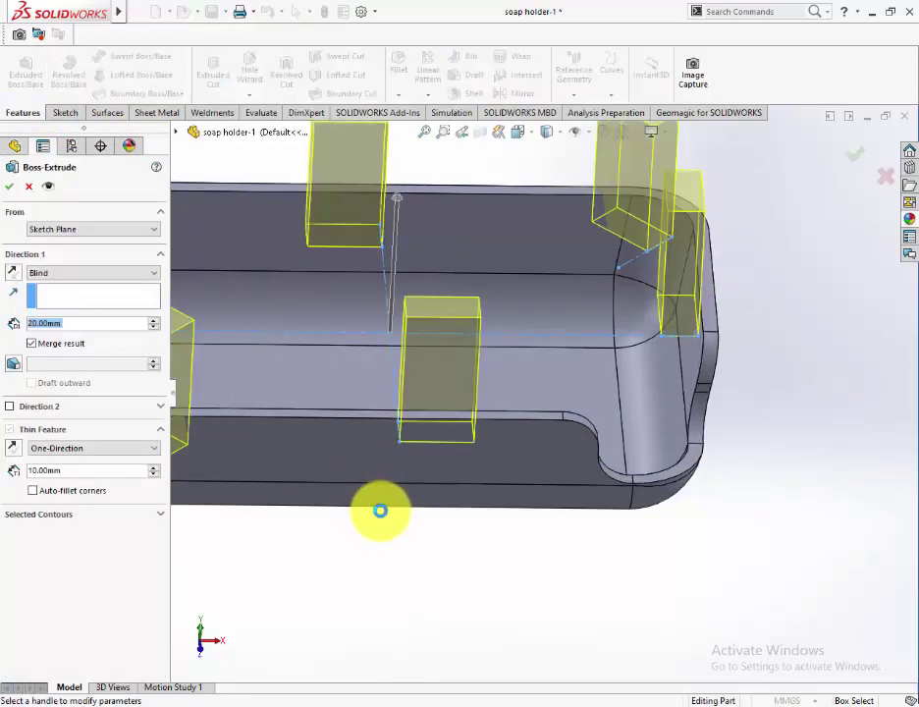
left_click(50, 449)
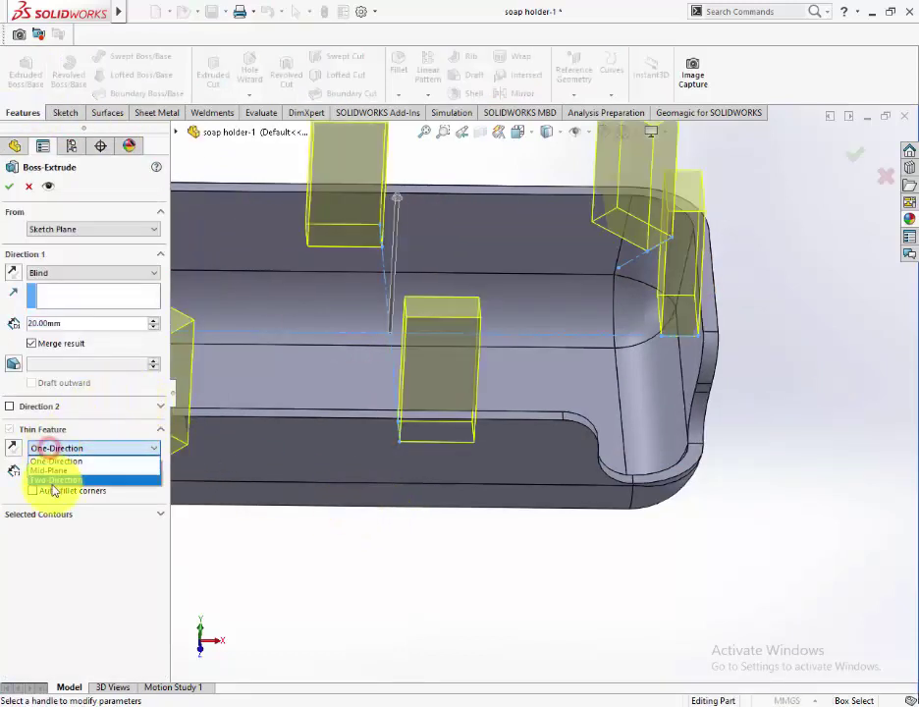
left_click(53, 477)
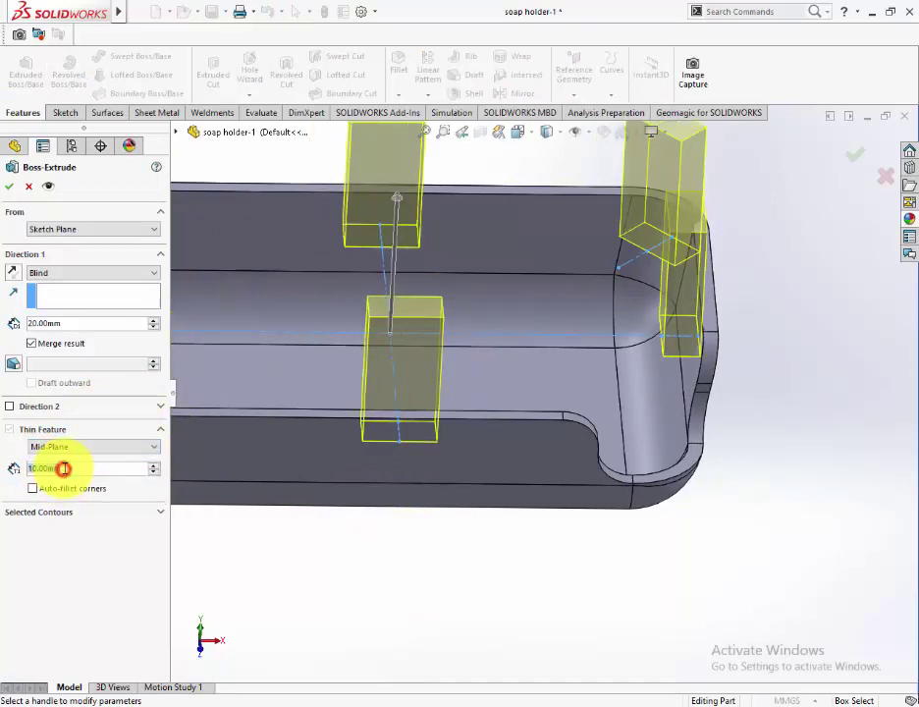
type("2")
key("Return")
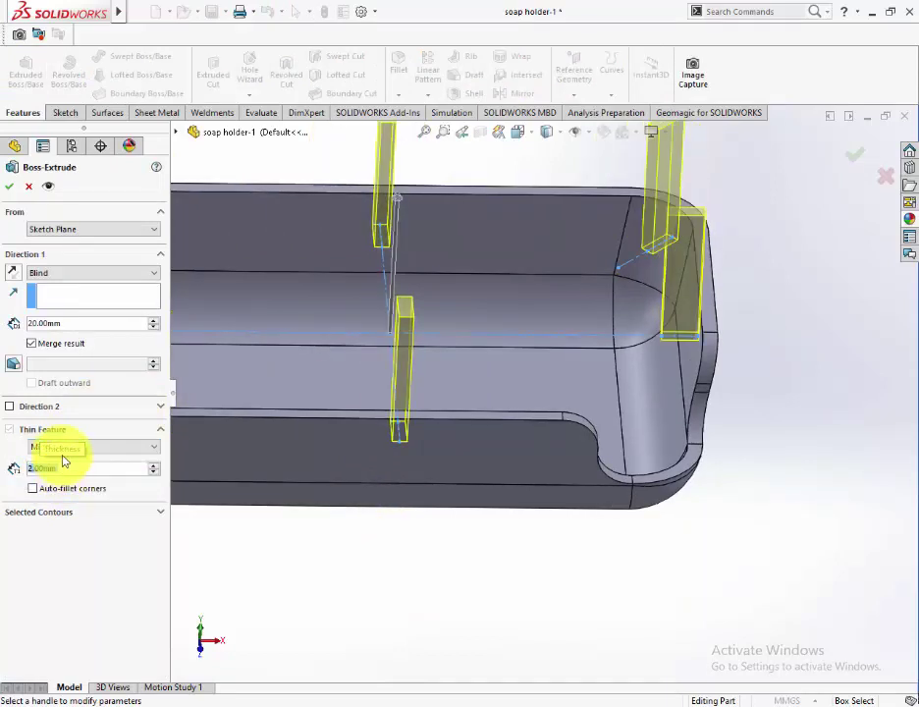
Try Up To Surface on the inner fillet face, revert to Blind, and reorient the view.
left_click(52, 279)
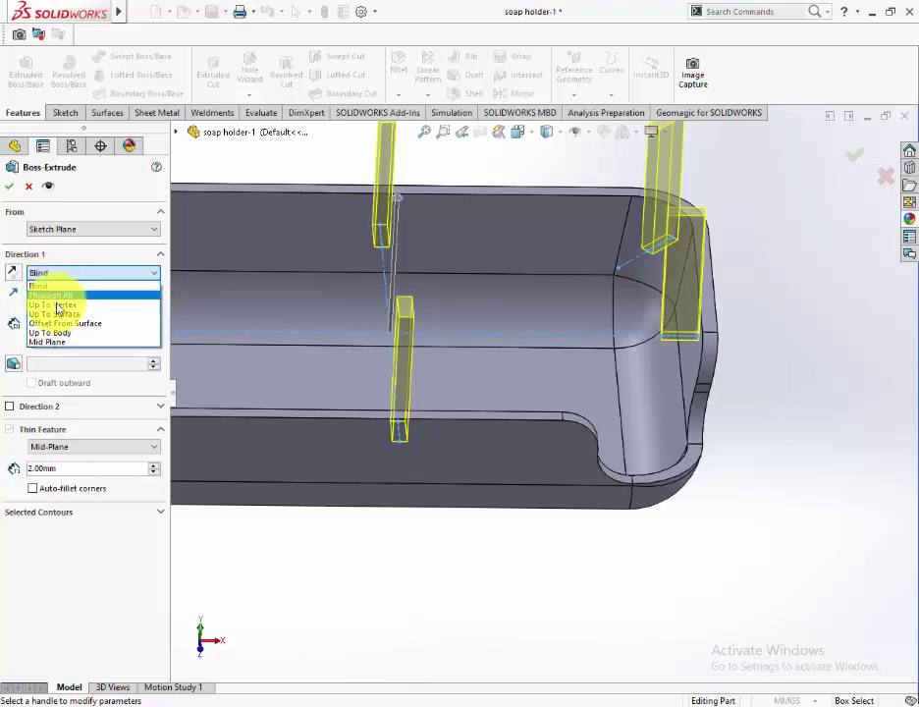
left_click(55, 313)
left_click(628, 384)
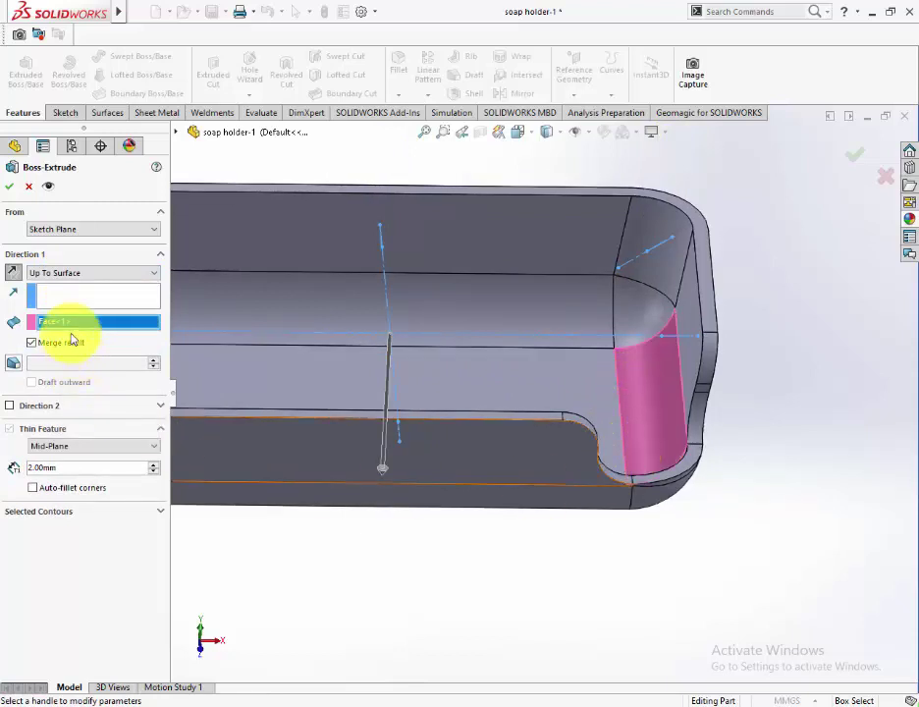
left_click(72, 275)
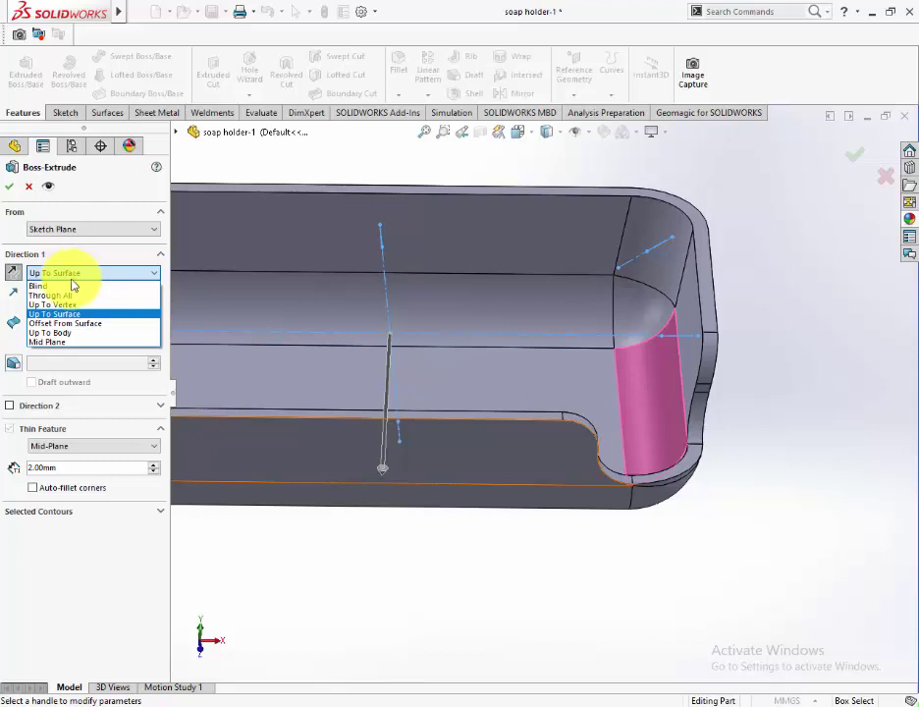
left_click(72, 286)
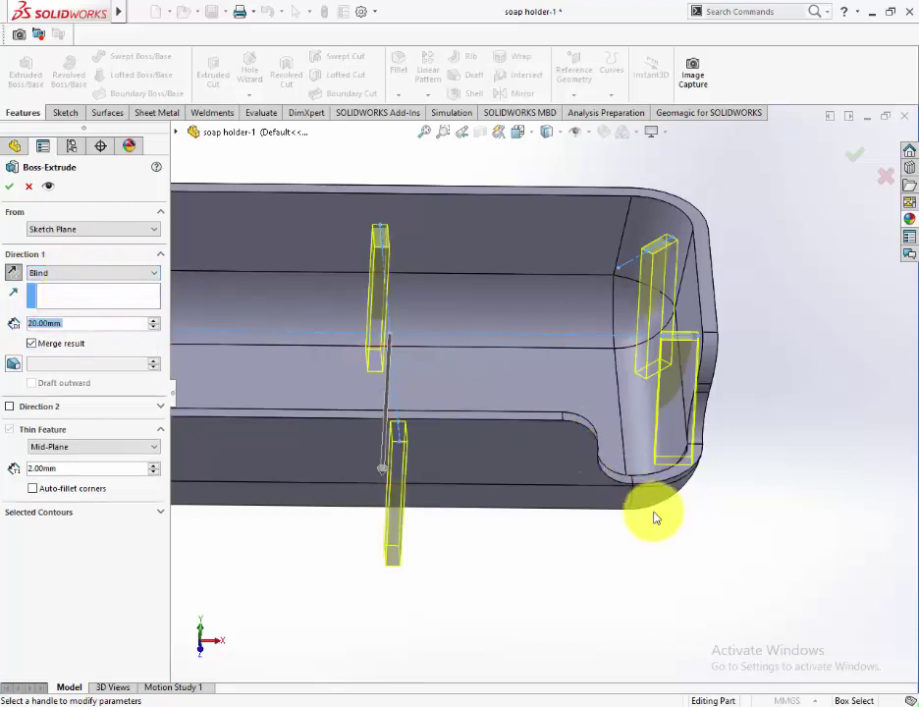
scroll(590, 393, "up", 4)
left_click(518, 138)
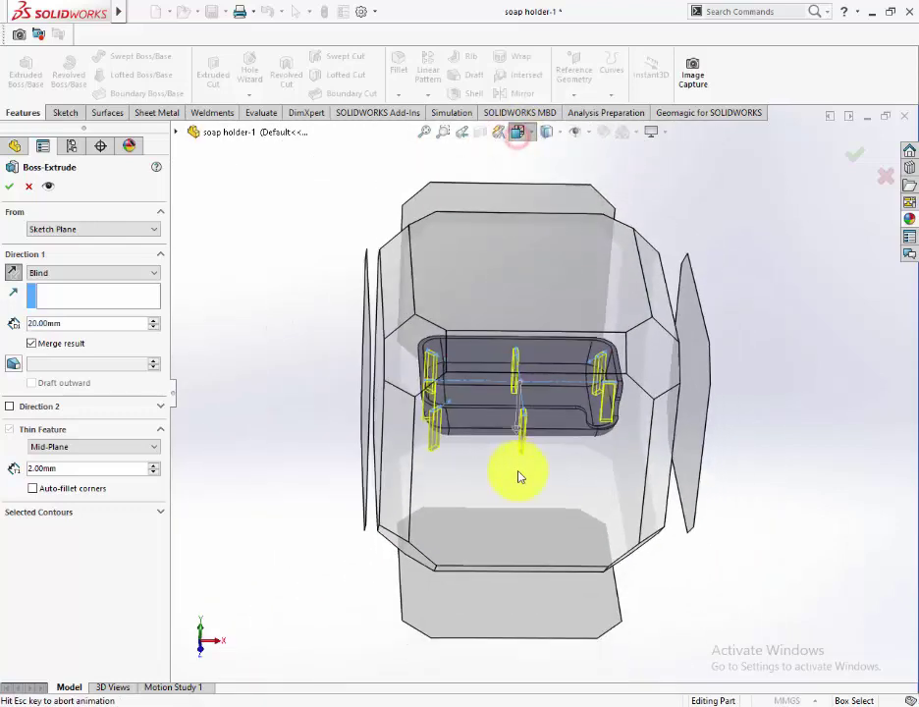
left_click(519, 473)
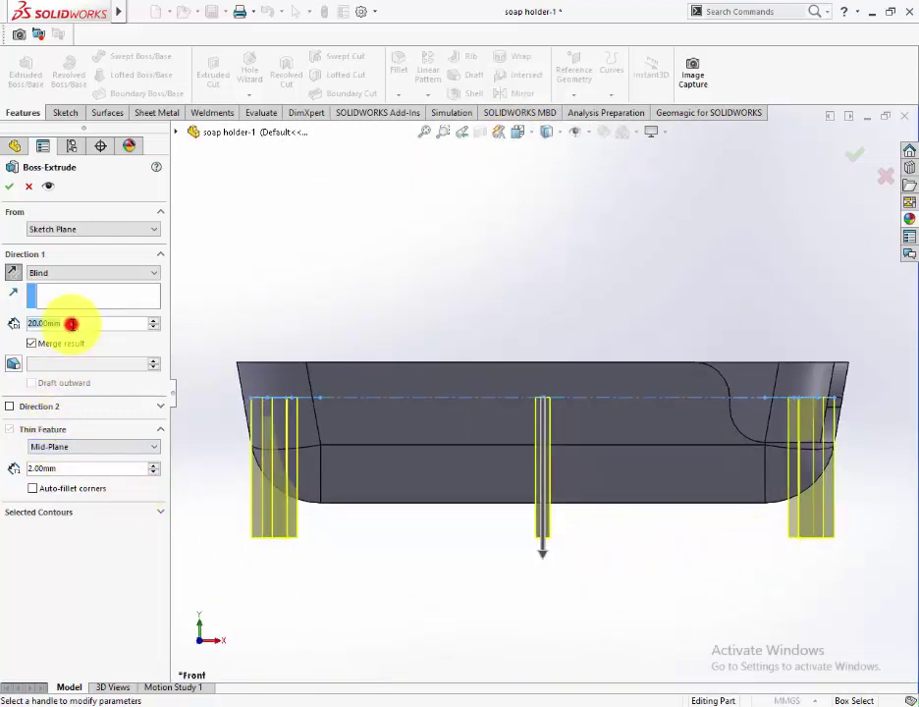
type("1")
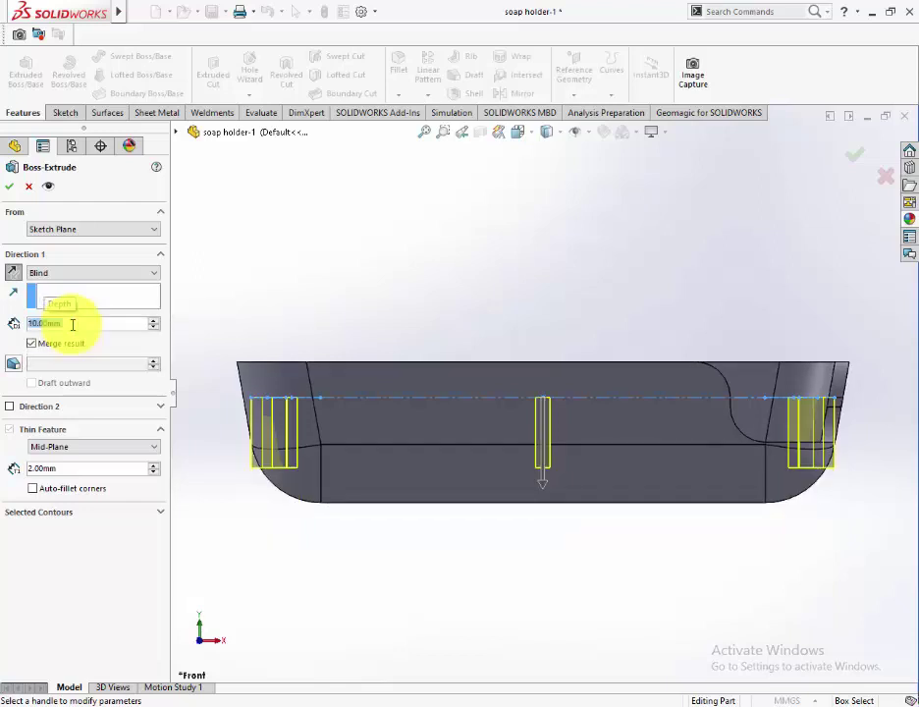
scroll(479, 381, "up", 3)
mouse_move(550, 471)
middle_mouse_down()
mouse_move(584, 517)
mouse_move(591, 580)
middle_mouse_up()
scroll(685, 392, "down", 3)
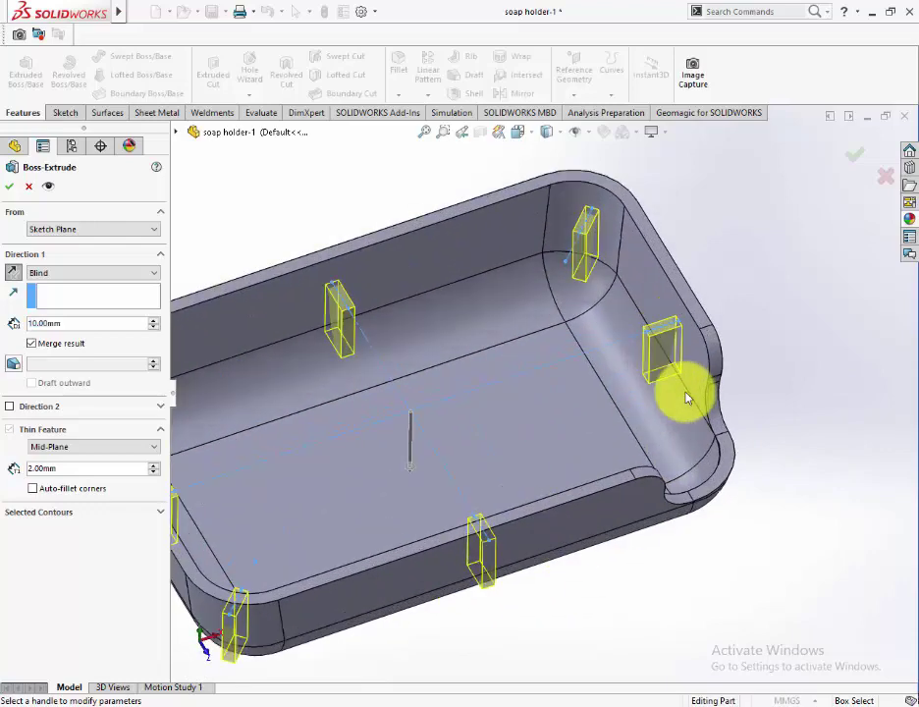
Set Direction 1 to Up To Body on Fillet2 and confirm the rib extrusion.
left_click(75, 273)
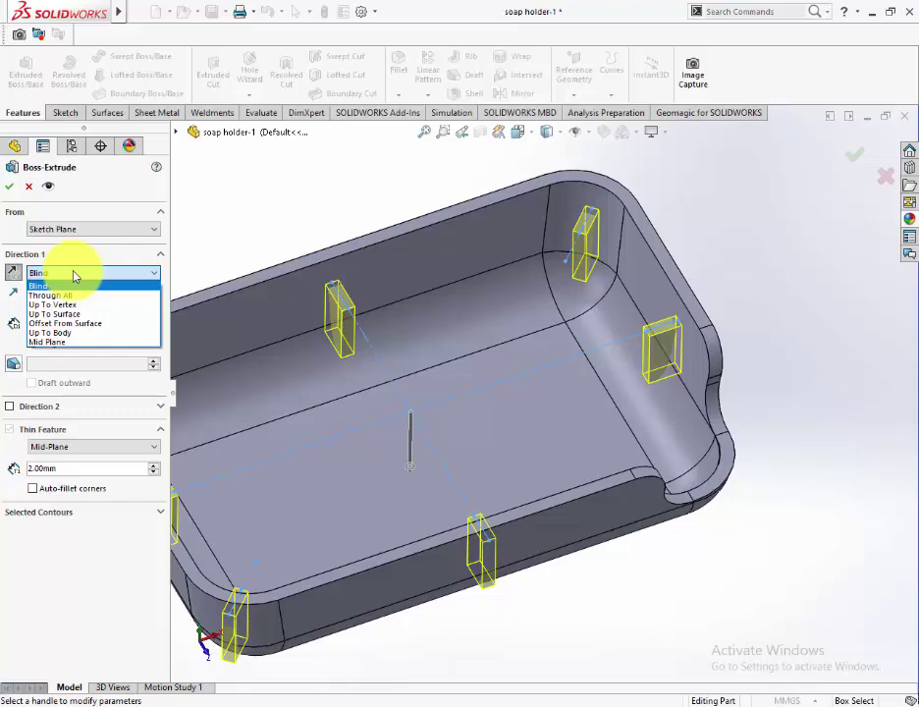
left_click(69, 332)
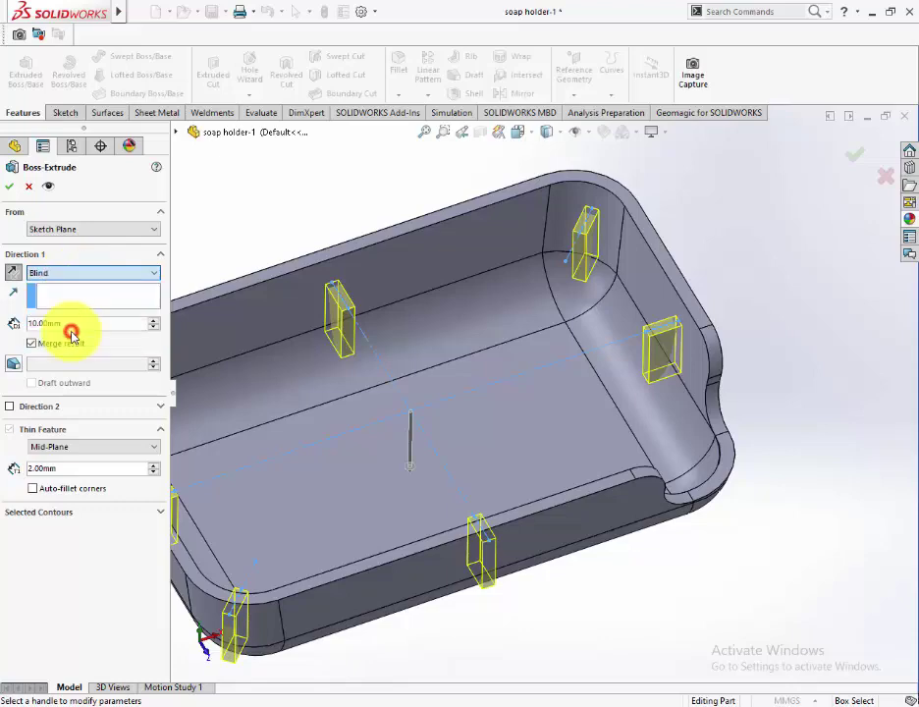
left_click(354, 497)
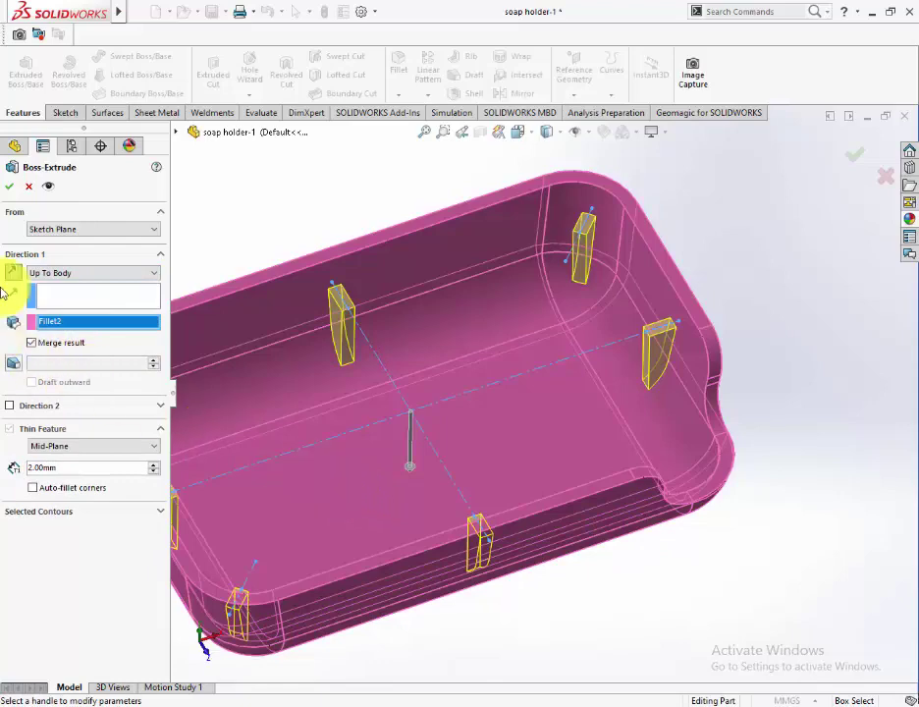
left_click(8, 186)
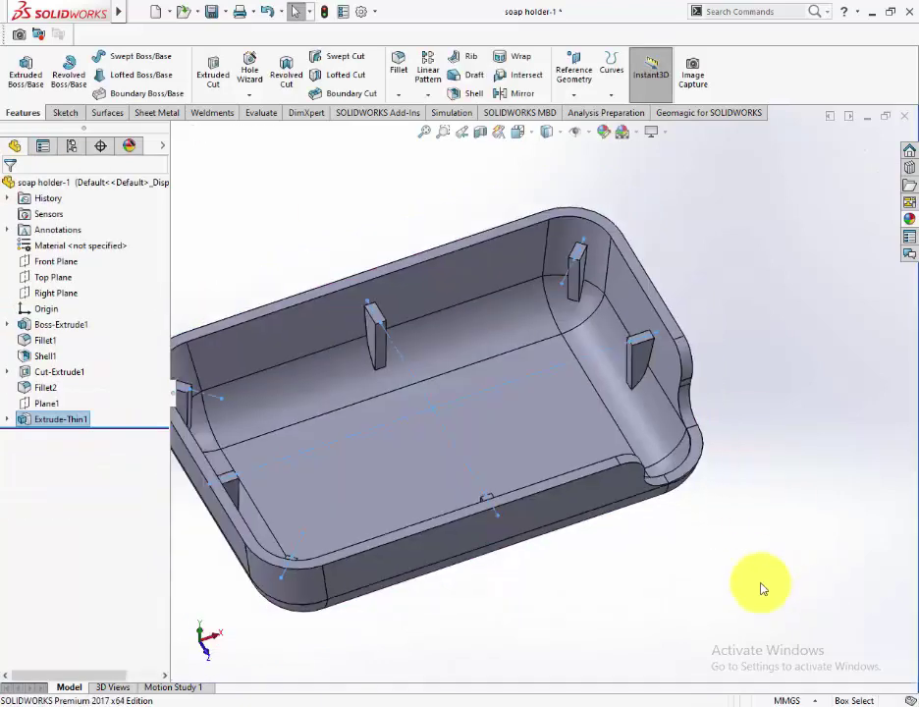
scroll(759, 591, "up", 3)
left_click(589, 521)
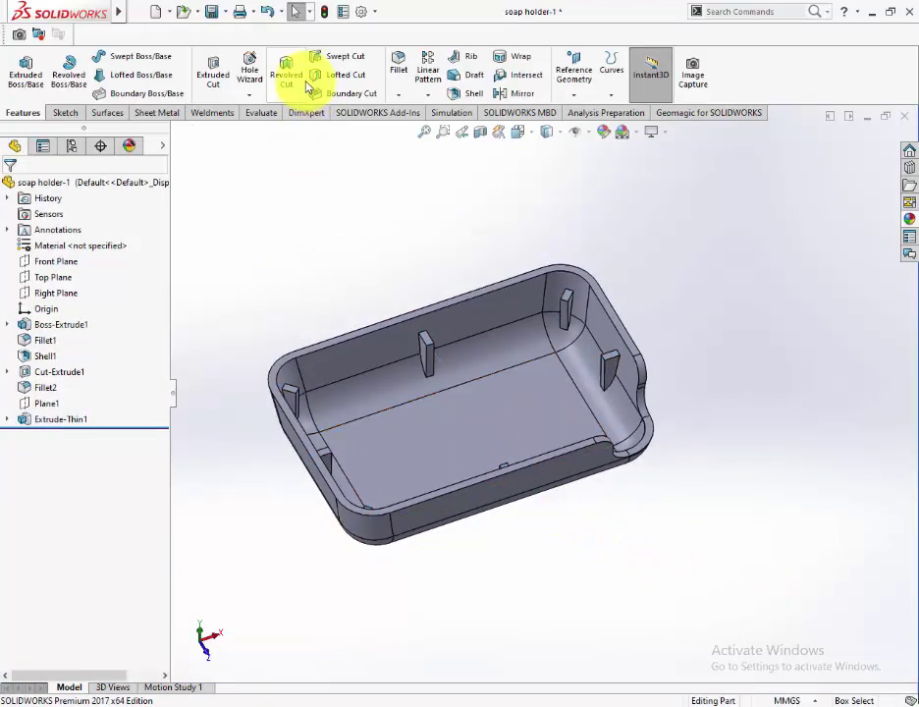
Start a 1 mm fillet and select the first three rib top edges.
left_click(395, 67)
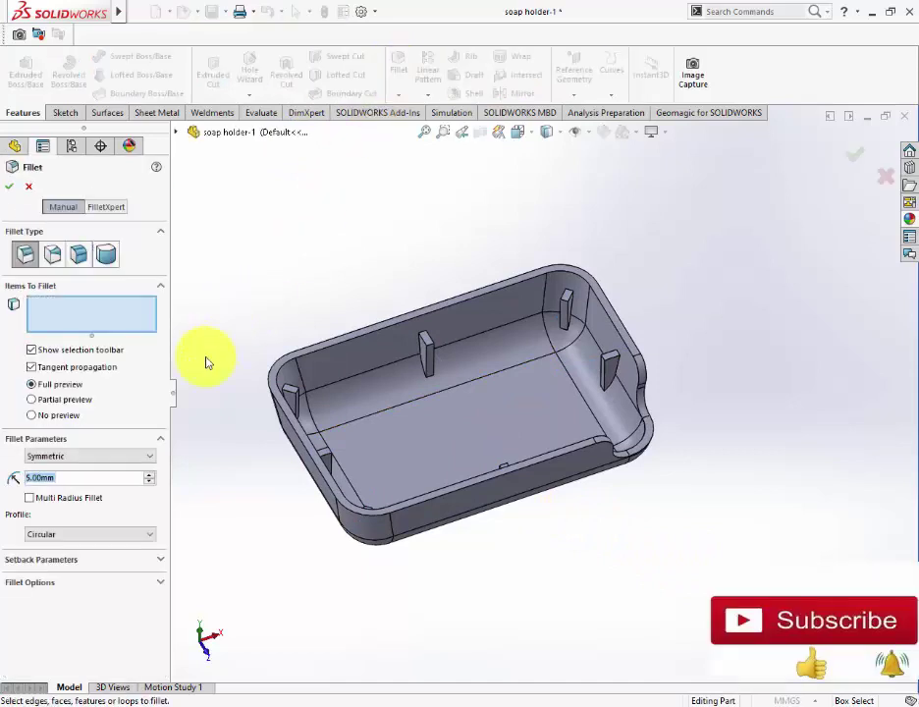
type("1")
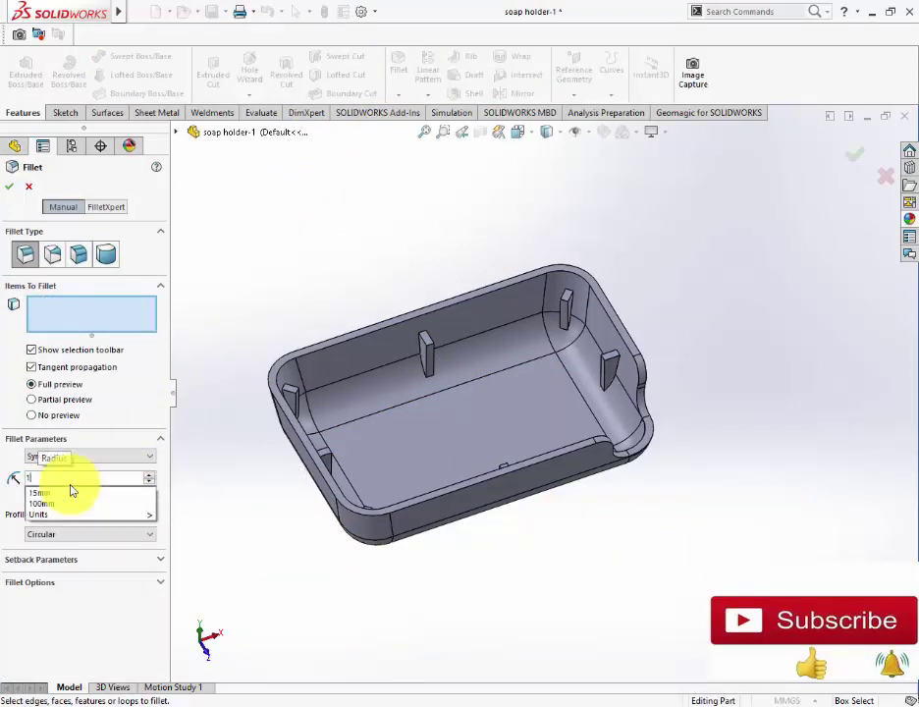
key("Return")
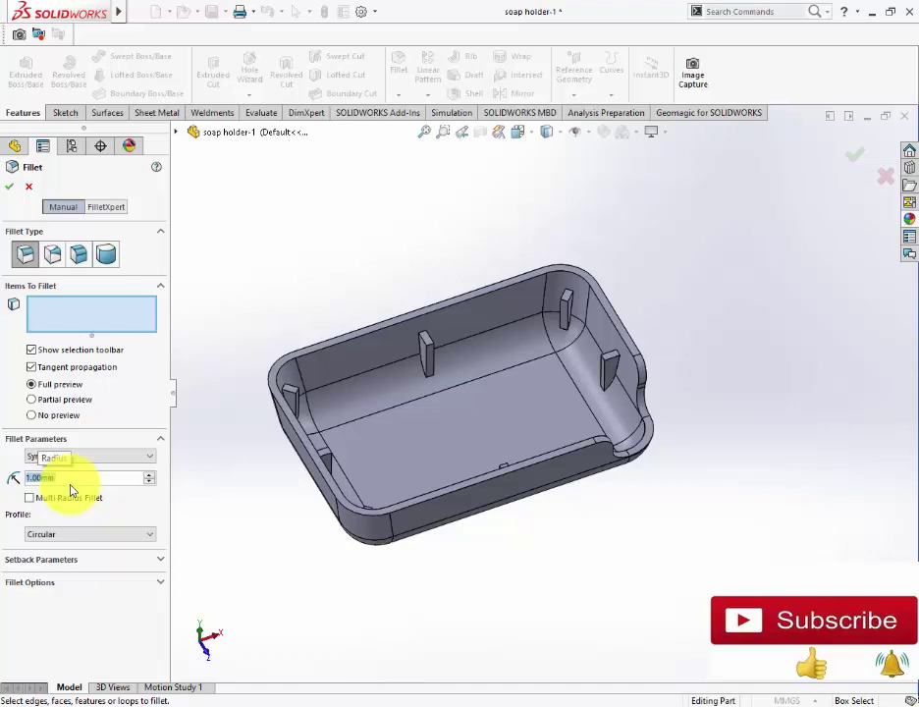
type("0.5")
key("Return")
scroll(454, 357, "down", 2)
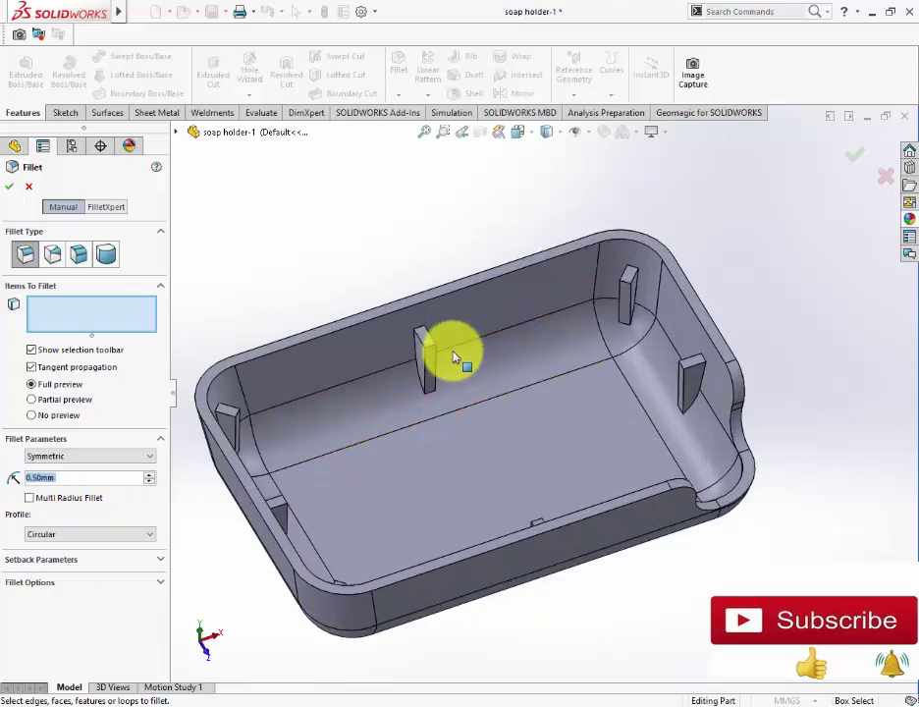
scroll(454, 357, "down", 2)
left_click(430, 349)
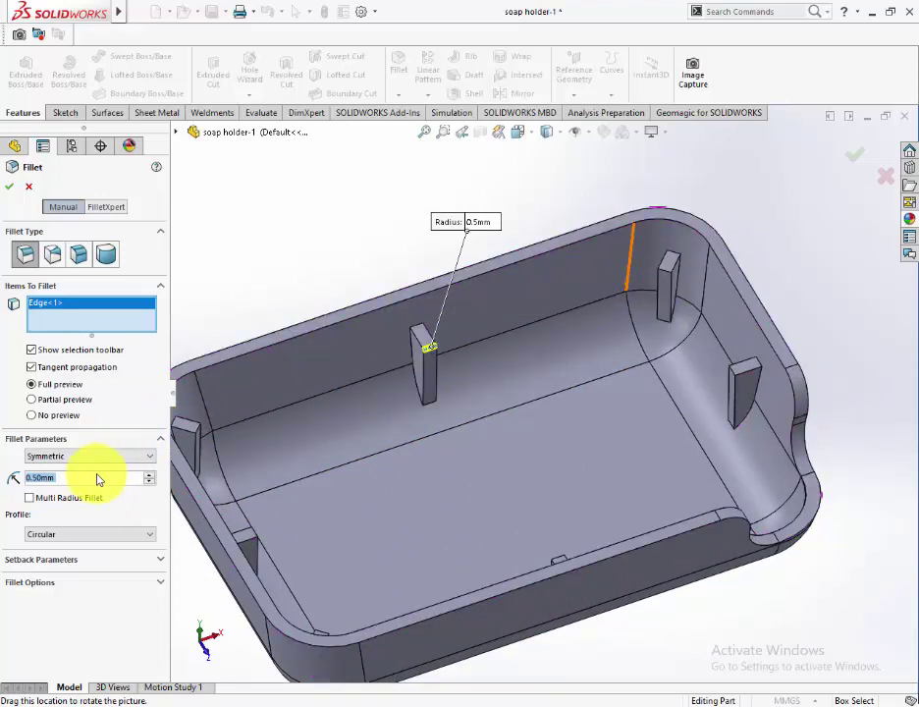
type("1.")
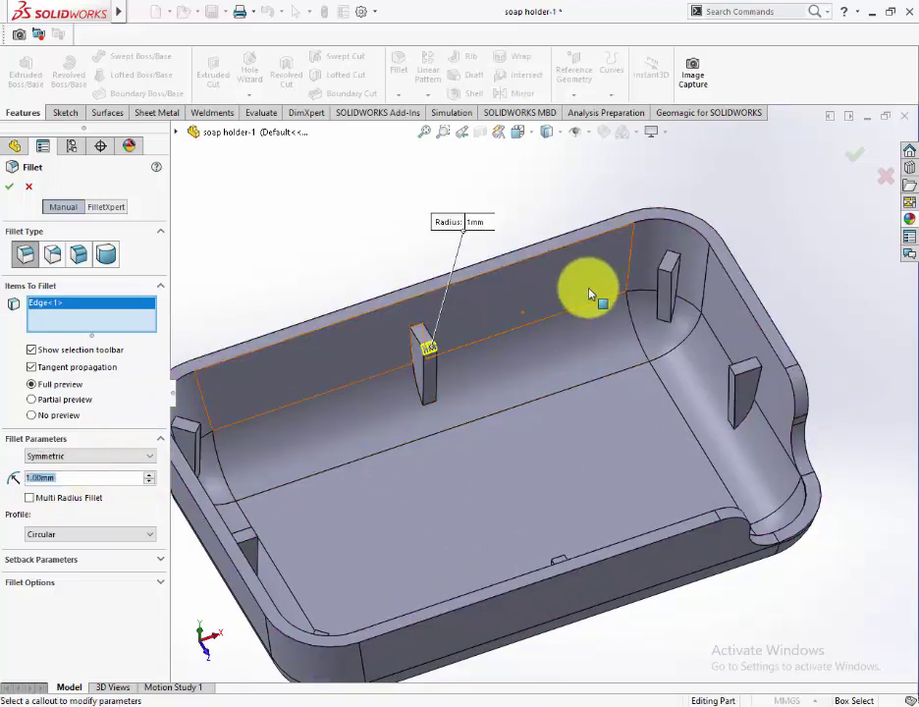
left_click(666, 275)
left_click(733, 376)
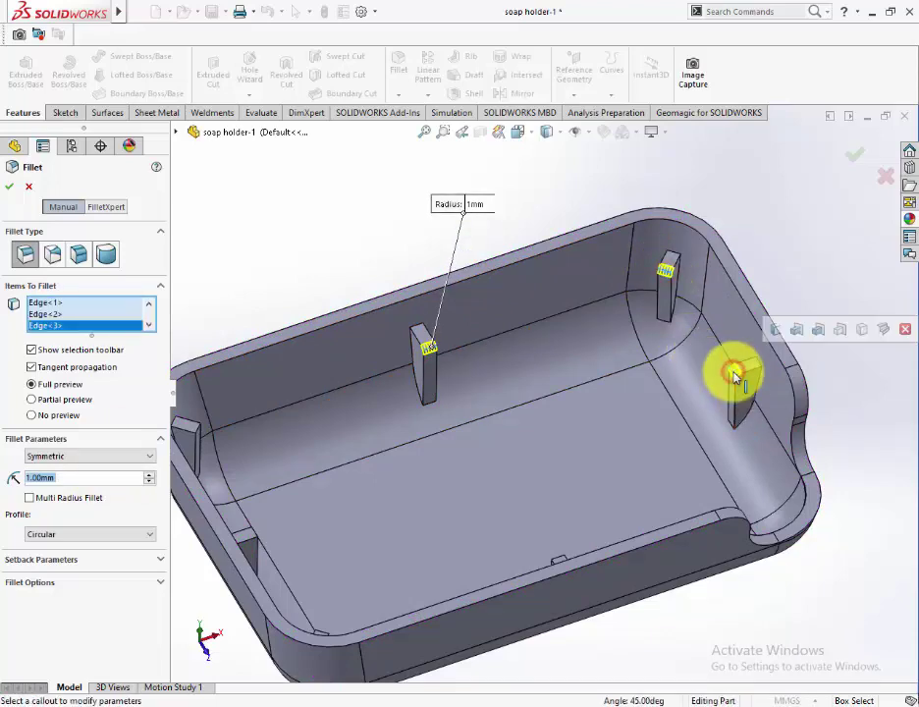
Add the left rib, long tray edge, front corner rib and last edge, then apply Fillet3.
scroll(735, 373, "up", 5)
scroll(421, 425, "down", 3)
scroll(358, 429, "down", 5)
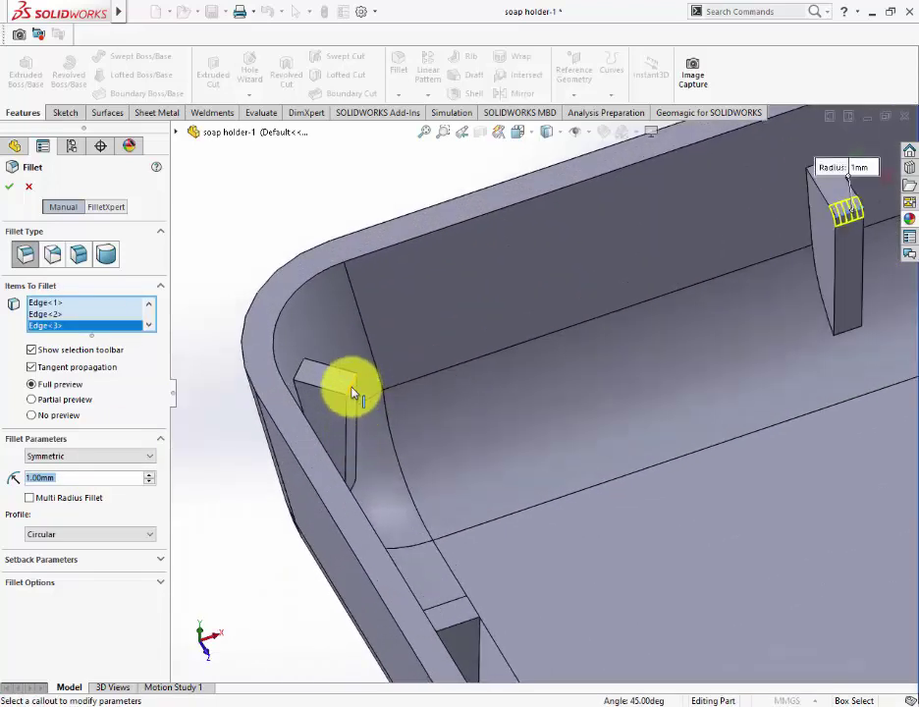
left_click(352, 389)
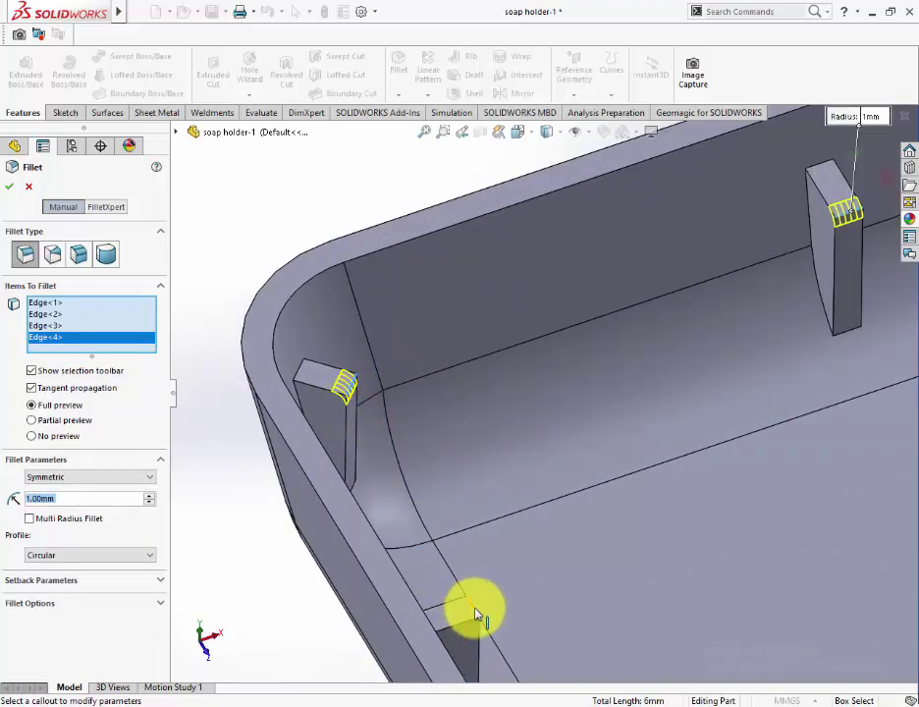
left_click(473, 611)
scroll(575, 594, "up", 3)
scroll(565, 570, "down", 3)
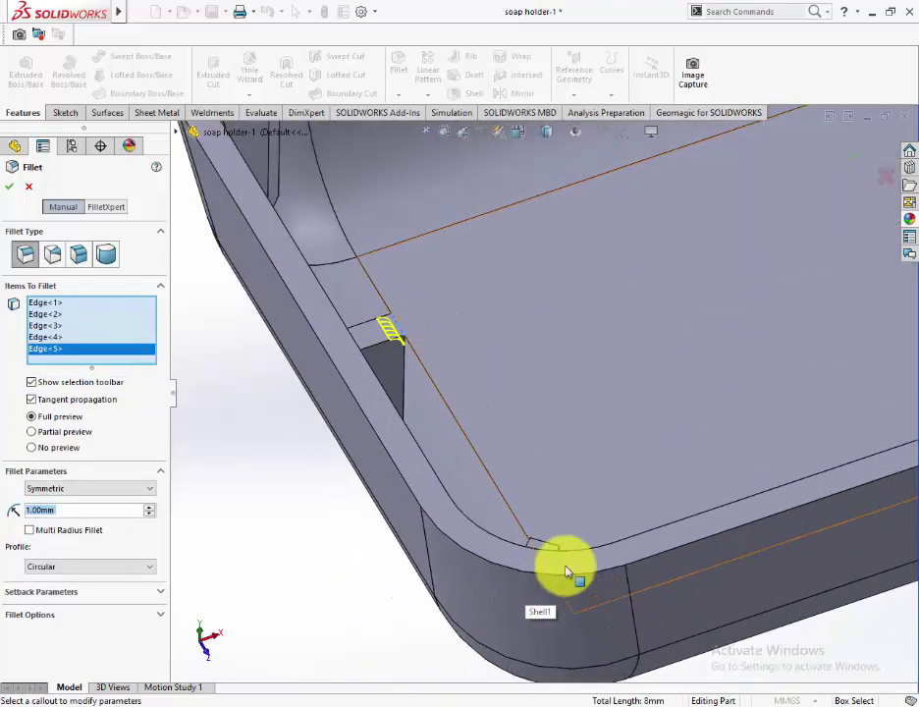
scroll(545, 545, "down", 3)
left_click(527, 498)
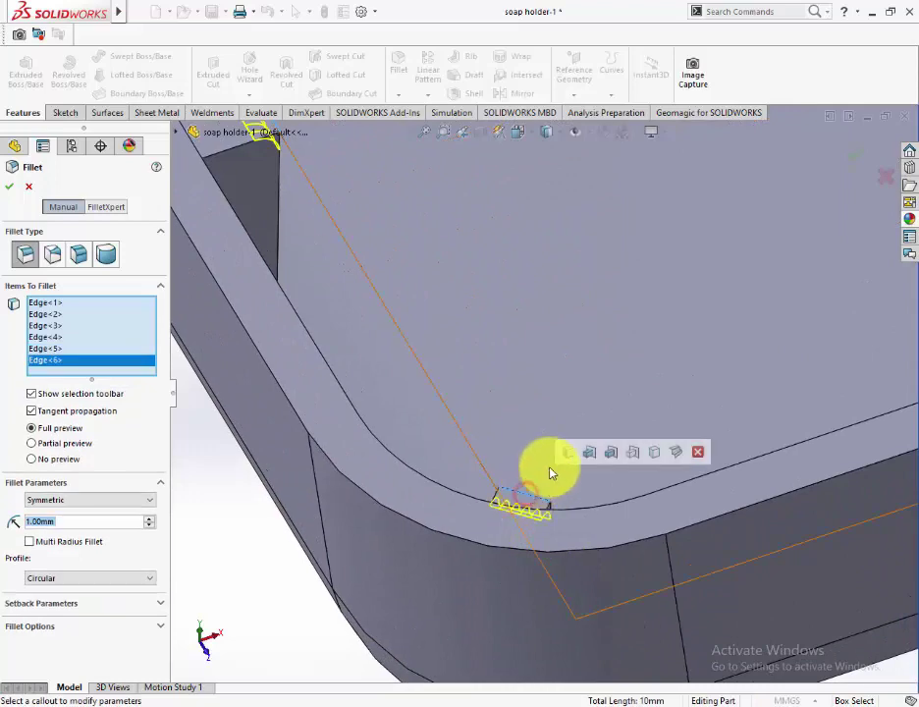
scroll(608, 403, "up", 3)
scroll(616, 394, "up", 3)
scroll(629, 386, "up", 2)
scroll(678, 373, "down", 3)
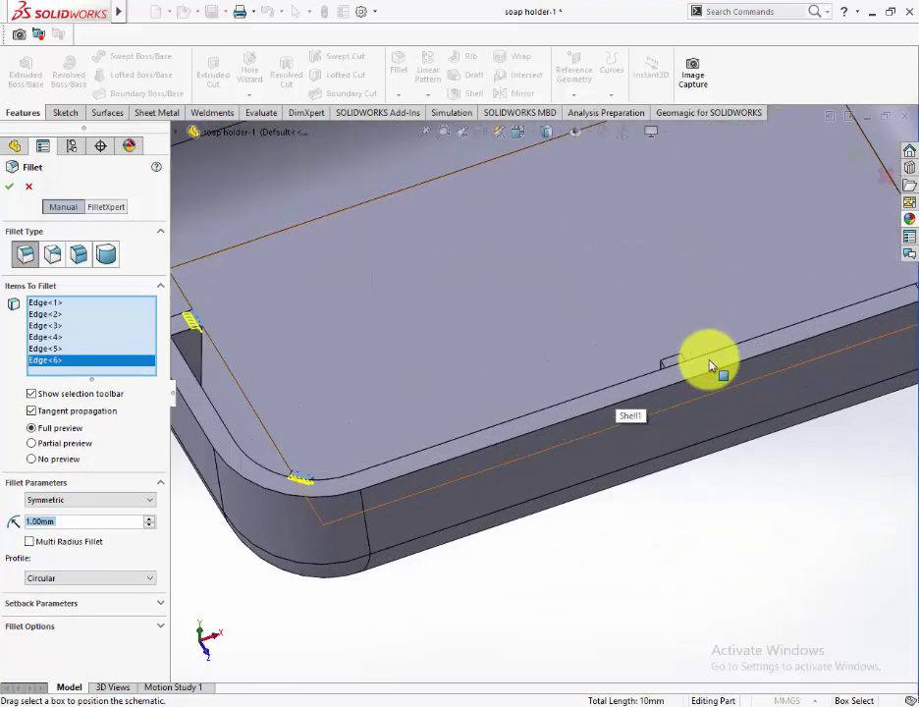
scroll(678, 365, "down", 3)
left_click(642, 363)
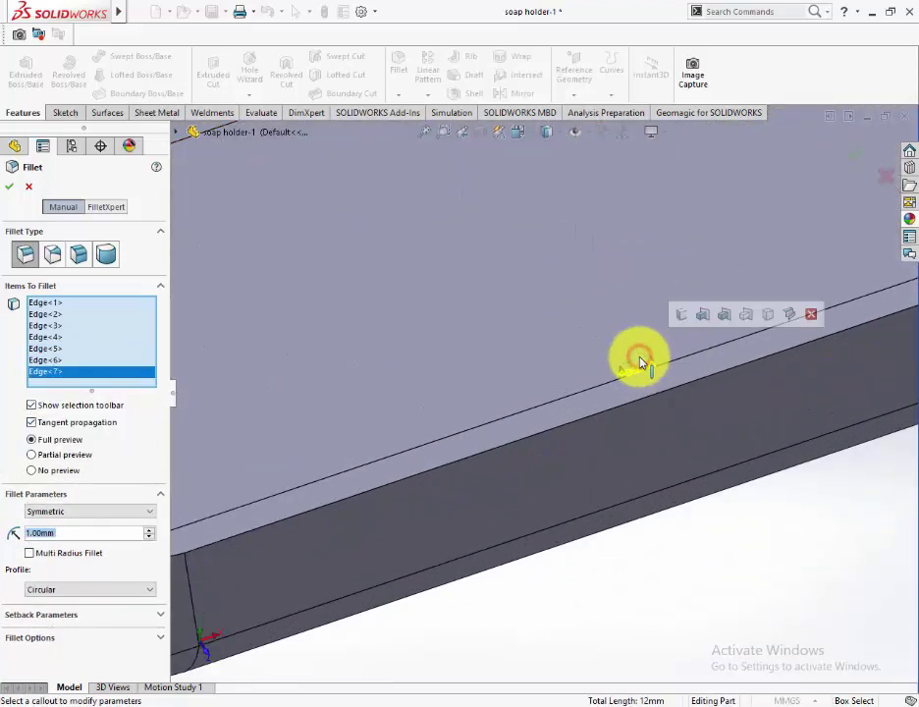
scroll(646, 366, "up", 3)
scroll(642, 363, "up", 2)
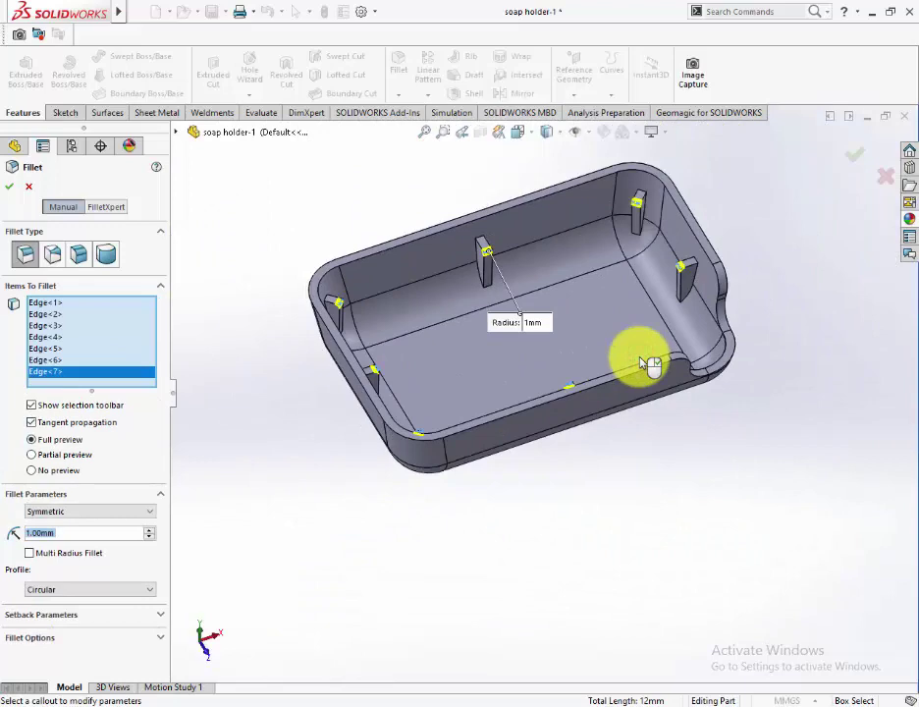
left_click(857, 159)
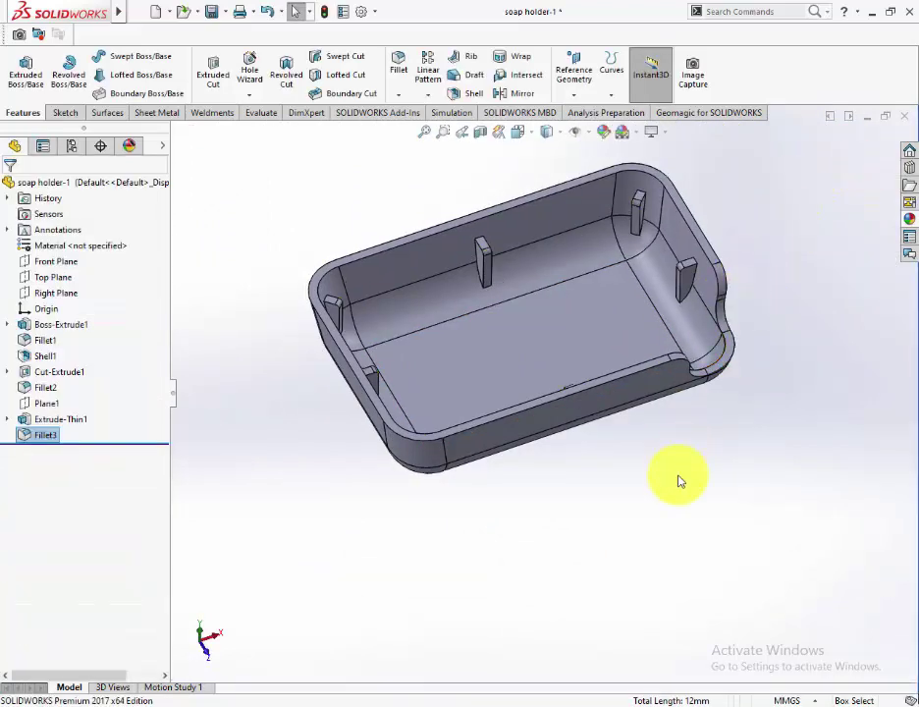
mouse_move(678, 482)
middle_mouse_down()
mouse_move(605, 422)
mouse_move(532, 550)
mouse_move(581, 558)
mouse_move(656, 455)
mouse_move(644, 629)
mouse_move(652, 570)
mouse_move(613, 498)
mouse_move(585, 554)
mouse_move(554, 519)
mouse_move(625, 254)
middle_mouse_up()
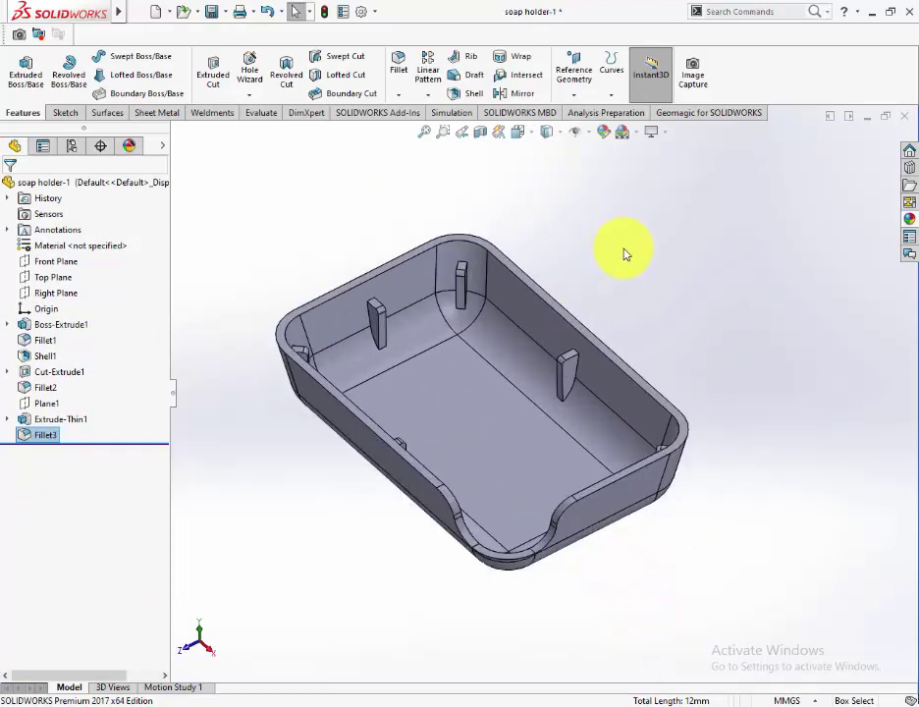
scroll(625, 257, "down", 2)
scroll(553, 432, "down", 2)
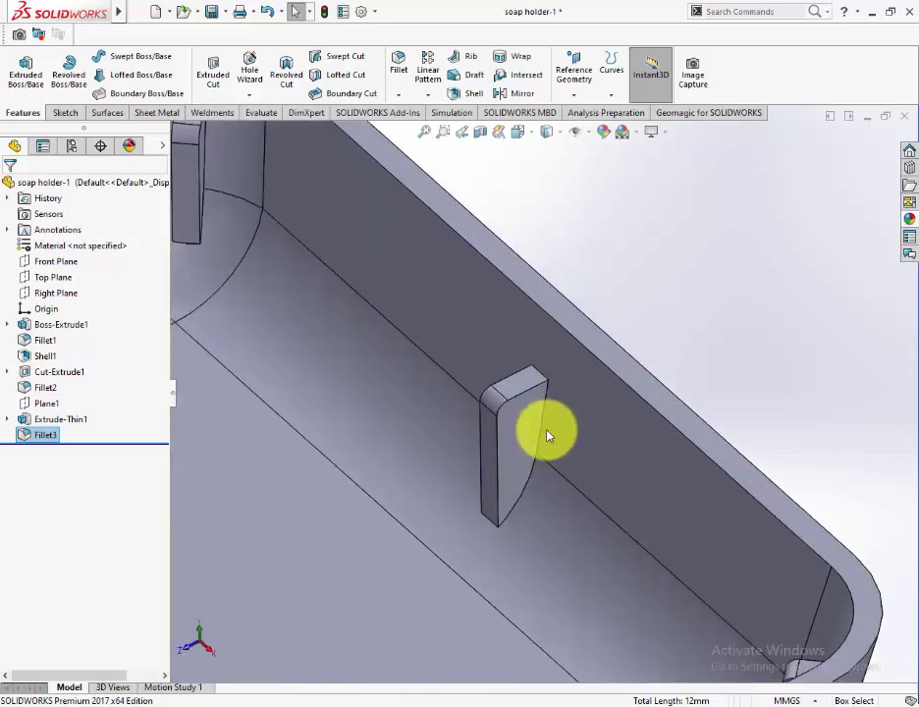
left_click(550, 435)
scroll(550, 435, "up", 2)
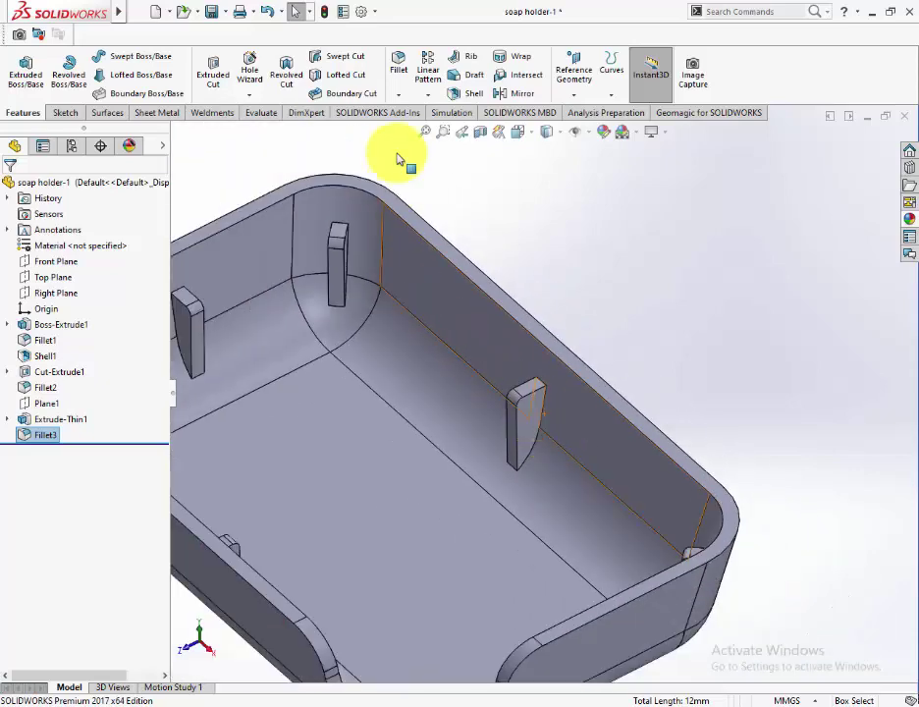
left_click(392, 70)
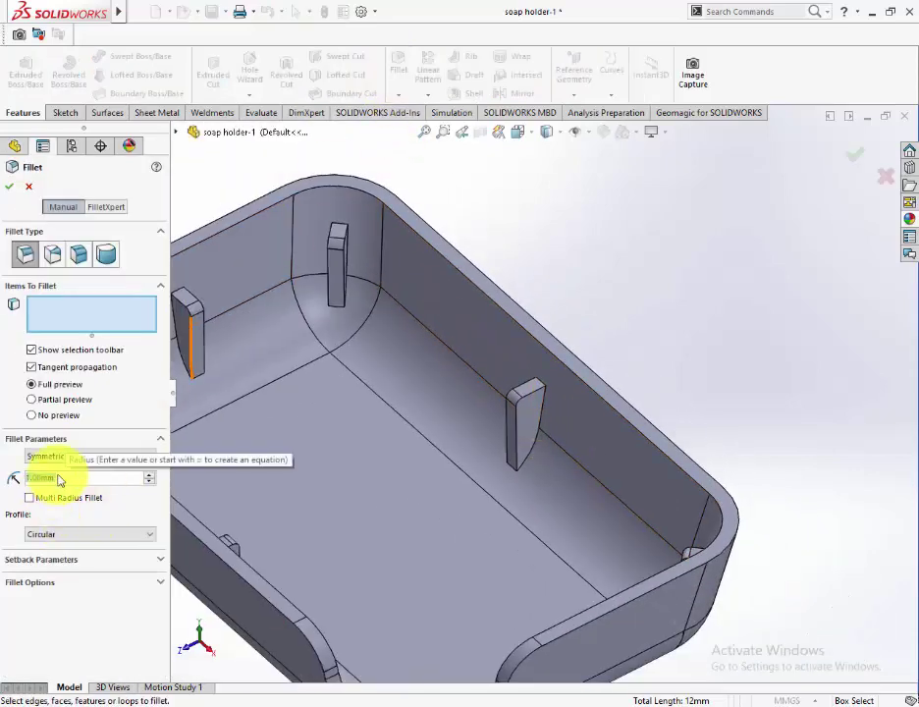
Enter the fillet radius and select the middle, rear corner and one more rib top face.
type("25")
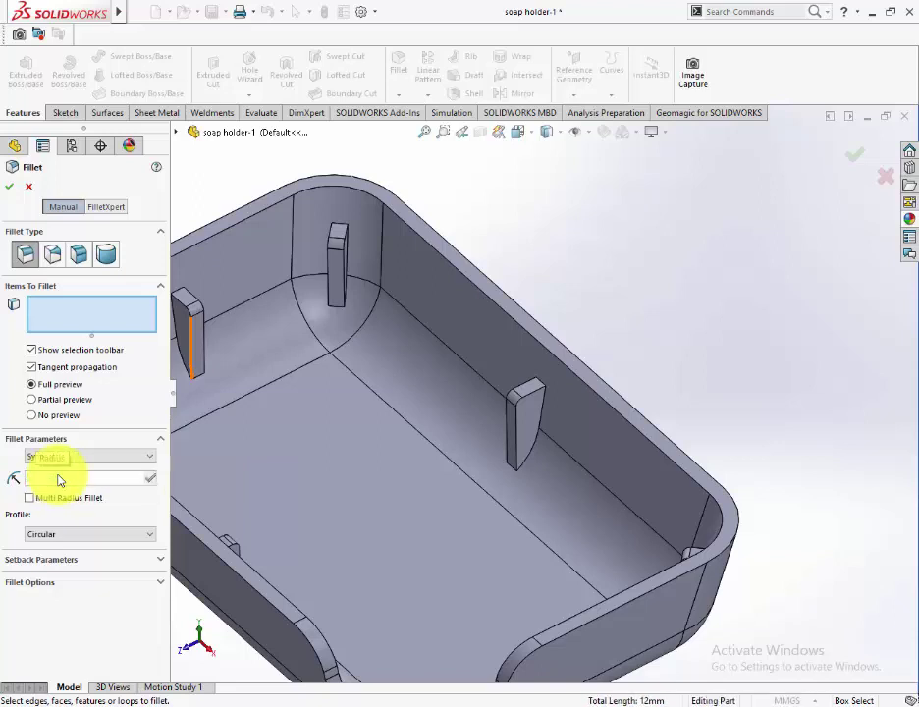
left_click(111, 307)
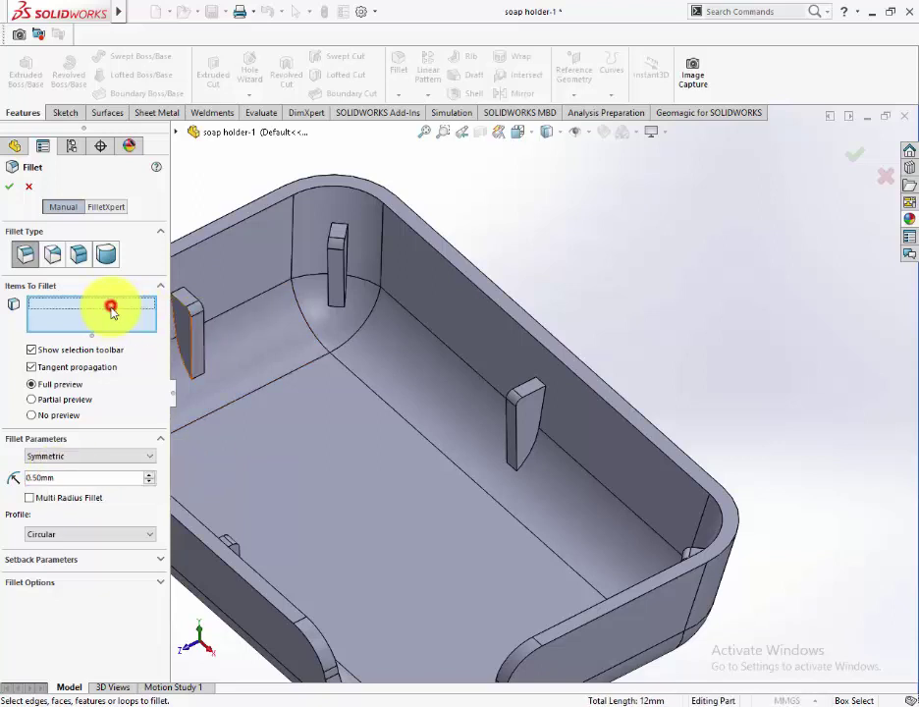
left_click(527, 394)
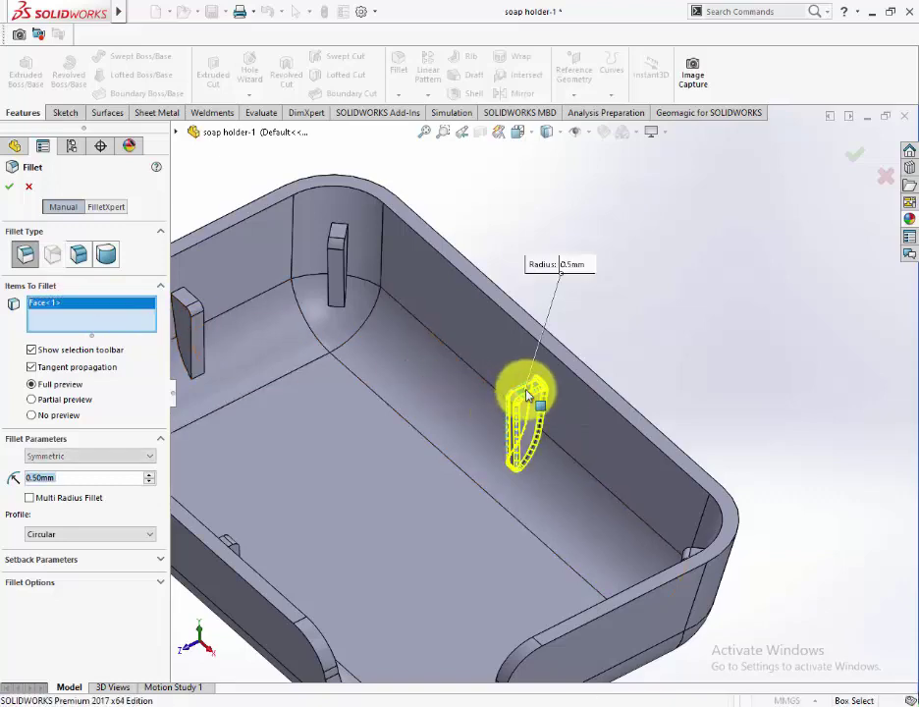
left_click(339, 235)
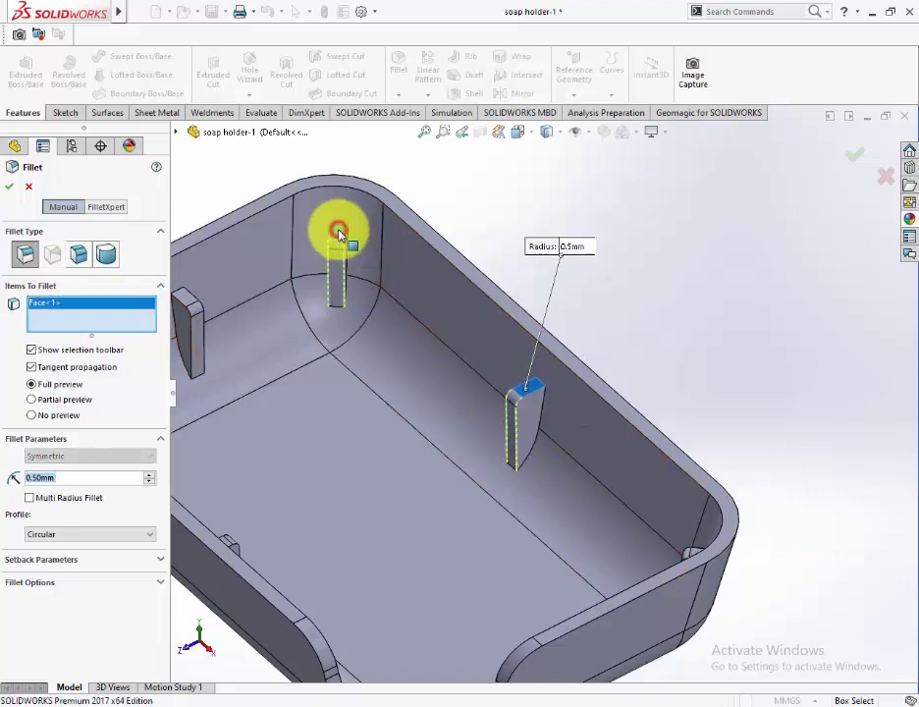
scroll(349, 240, "up", 5)
middle_click_drag(349, 241, 376, 376)
scroll(442, 358, "down", 8)
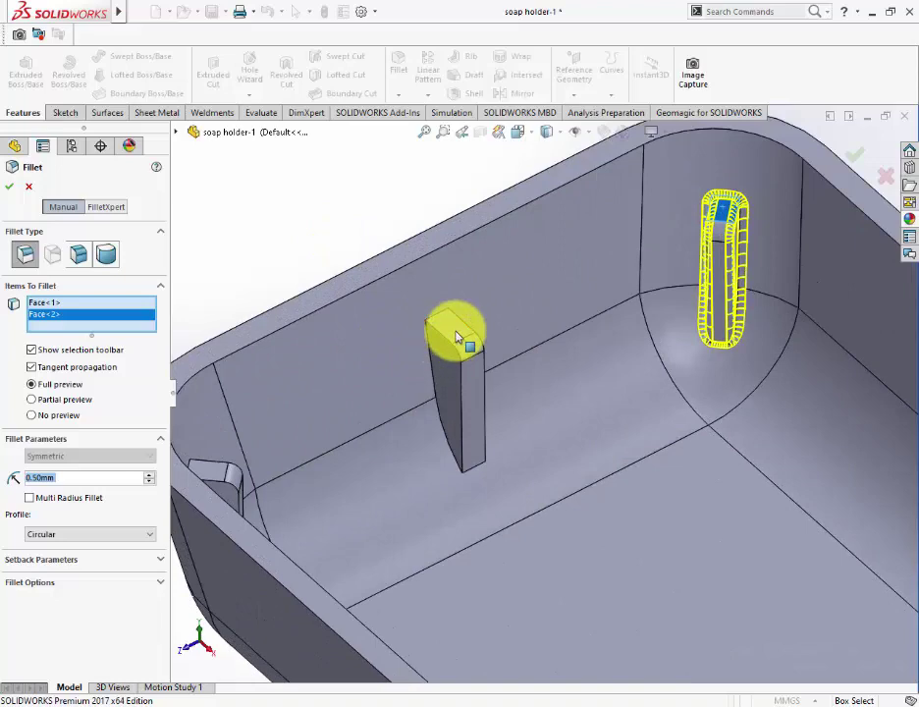
left_click(454, 334)
Add the left rib, small tab, notch tab and right corner rib faces, then apply Fillet4 at 0.5 mm.
scroll(496, 432, "up", 4)
mouse_move(503, 461)
middle_mouse_down()
mouse_move(478, 543)
mouse_move(370, 484)
middle_mouse_up()
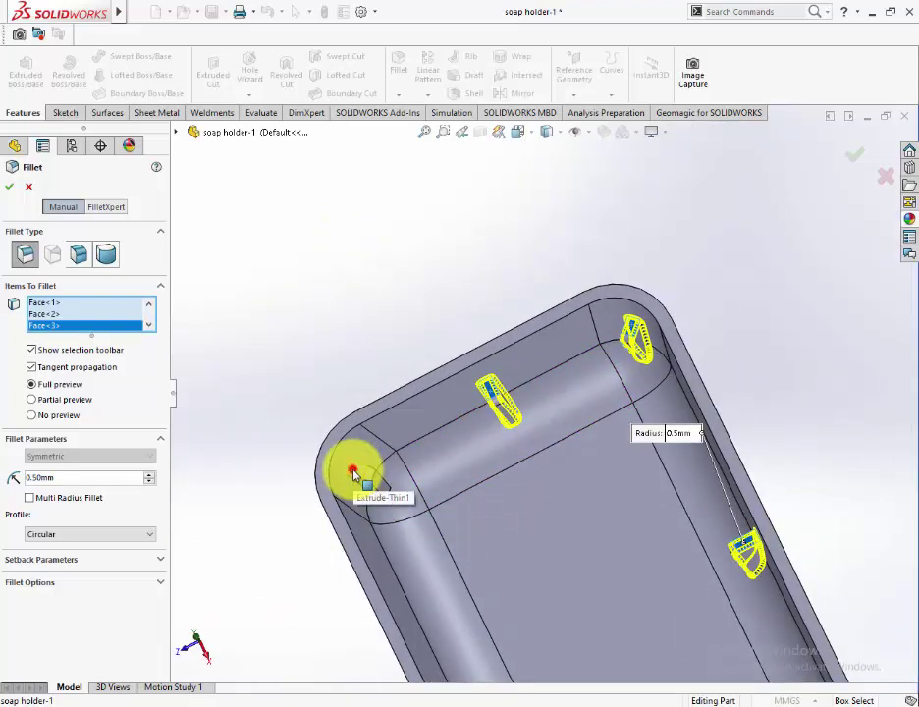
left_click(353, 474)
scroll(432, 491, "up", 3)
mouse_move(472, 503)
middle_mouse_down()
mouse_move(543, 605)
mouse_move(519, 543)
middle_mouse_up()
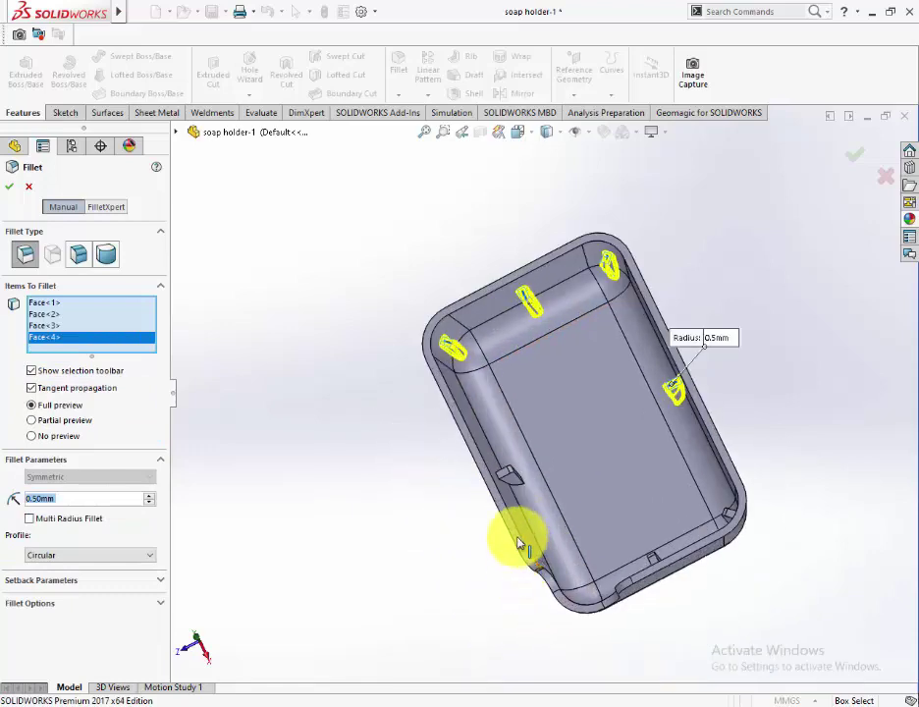
scroll(518, 543, "down", 5)
left_click(501, 365)
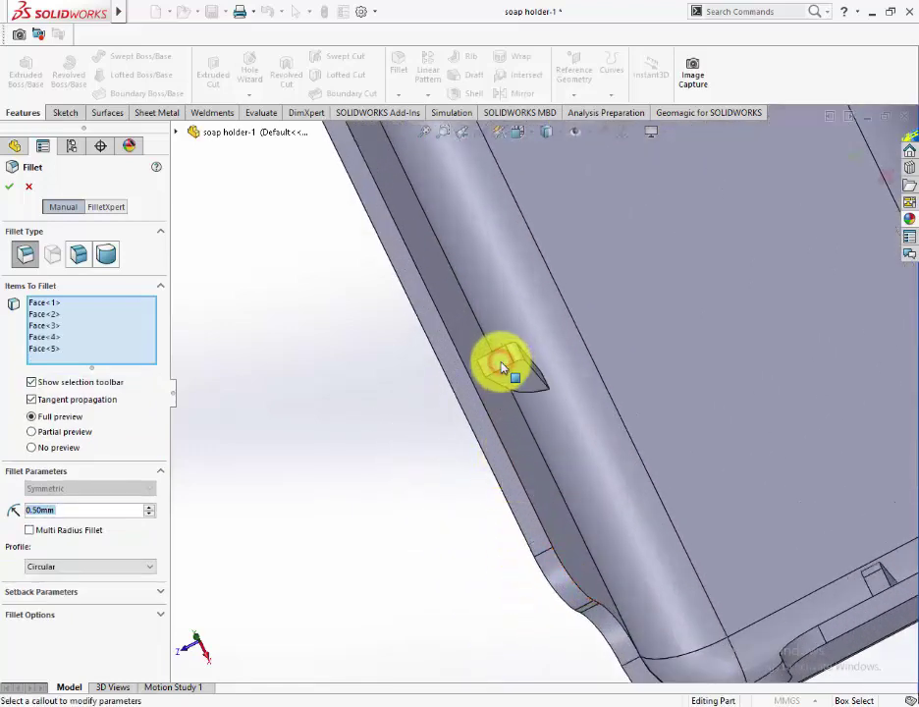
mouse_move(739, 502)
middle_mouse_down()
mouse_move(786, 533)
mouse_move(746, 517)
middle_mouse_up()
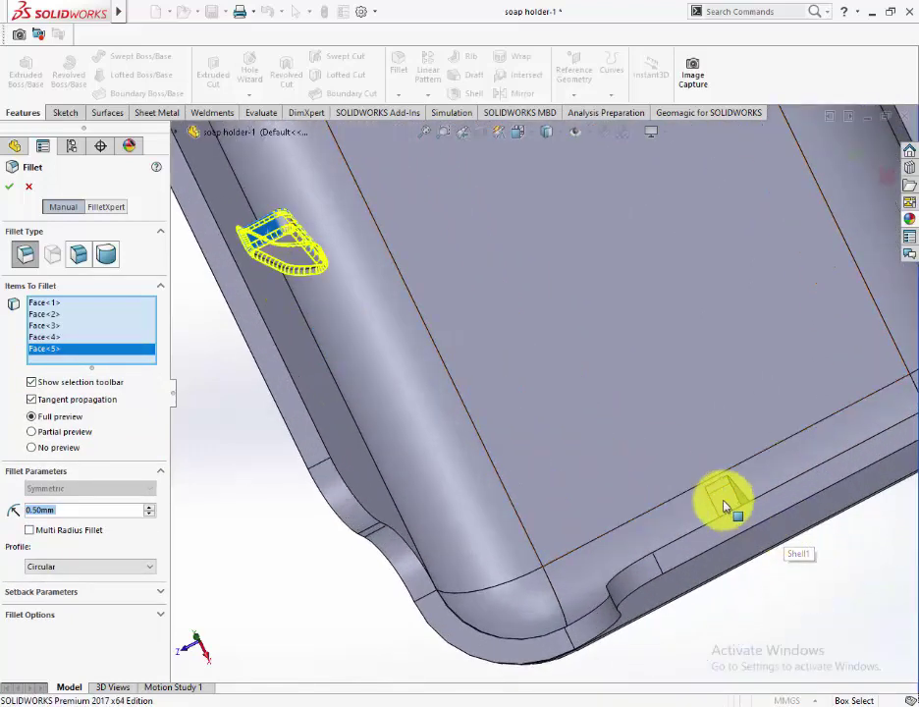
left_click(724, 506)
scroll(751, 457, "up", 3)
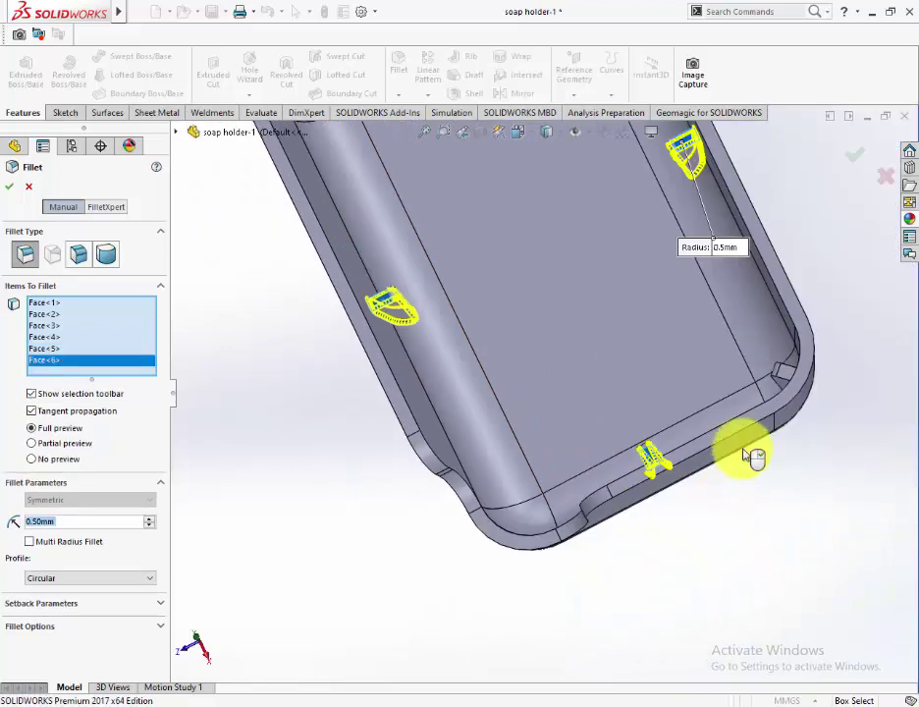
left_click(788, 371)
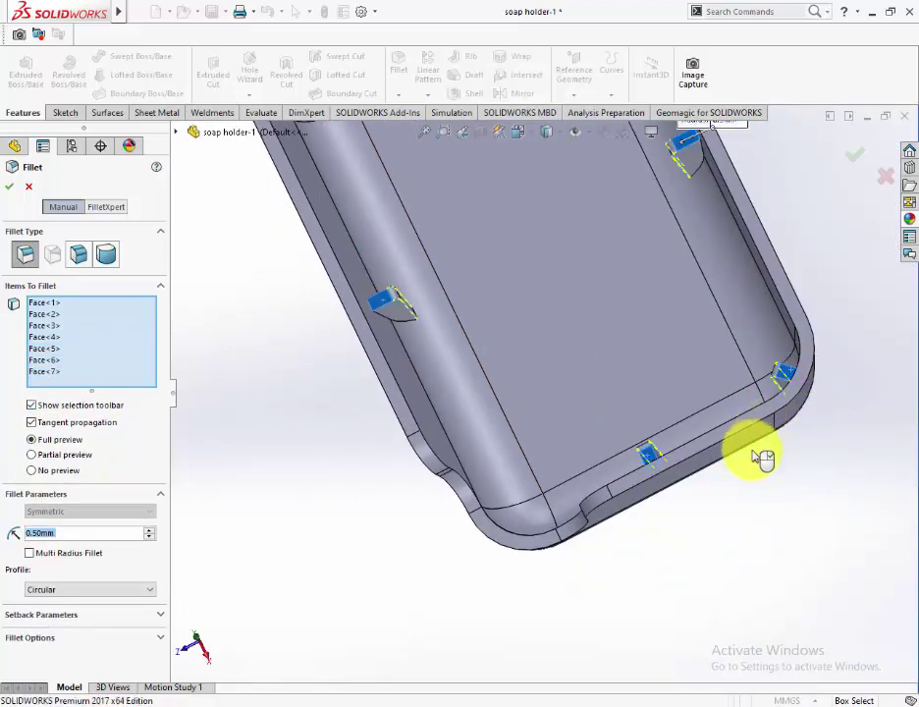
scroll(763, 458, "up", 3)
mouse_move(655, 492)
middle_mouse_down()
mouse_move(660, 379)
mouse_move(747, 332)
mouse_move(717, 404)
mouse_move(768, 317)
middle_mouse_up()
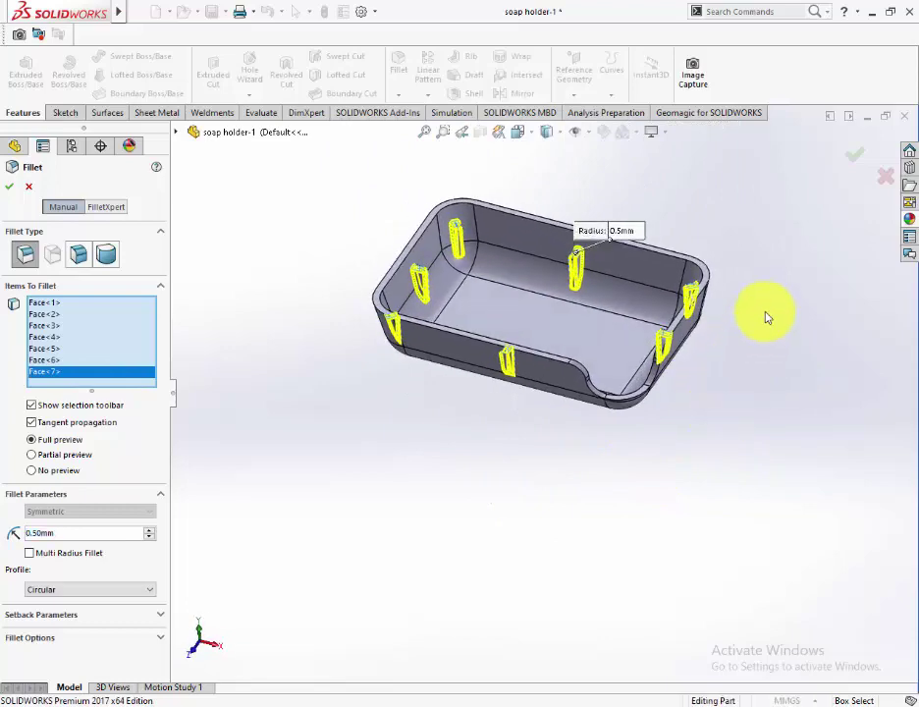
left_click(853, 152)
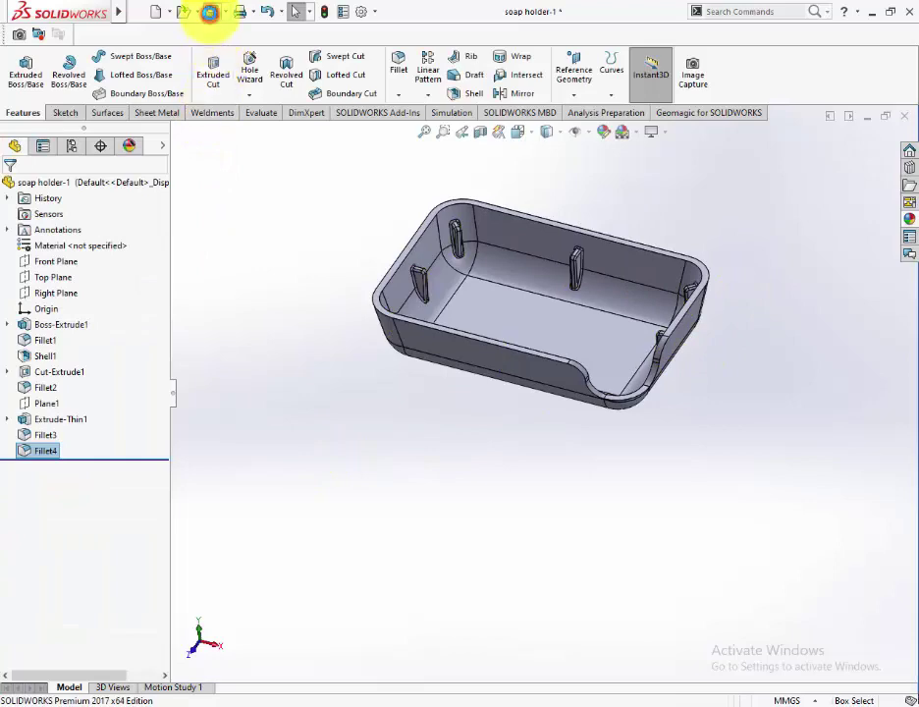
Save the part and start a sketch on the rib top face, viewed normal to it.
left_click(209, 12)
scroll(537, 279, "down", 3)
scroll(582, 275, "down", 5)
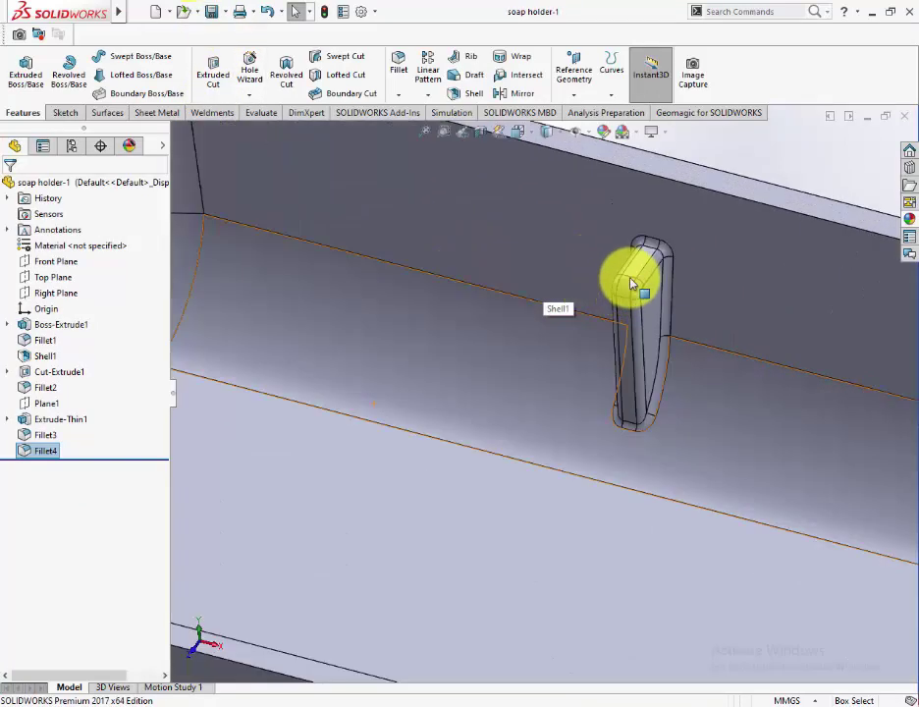
left_click(638, 261)
left_click(699, 225)
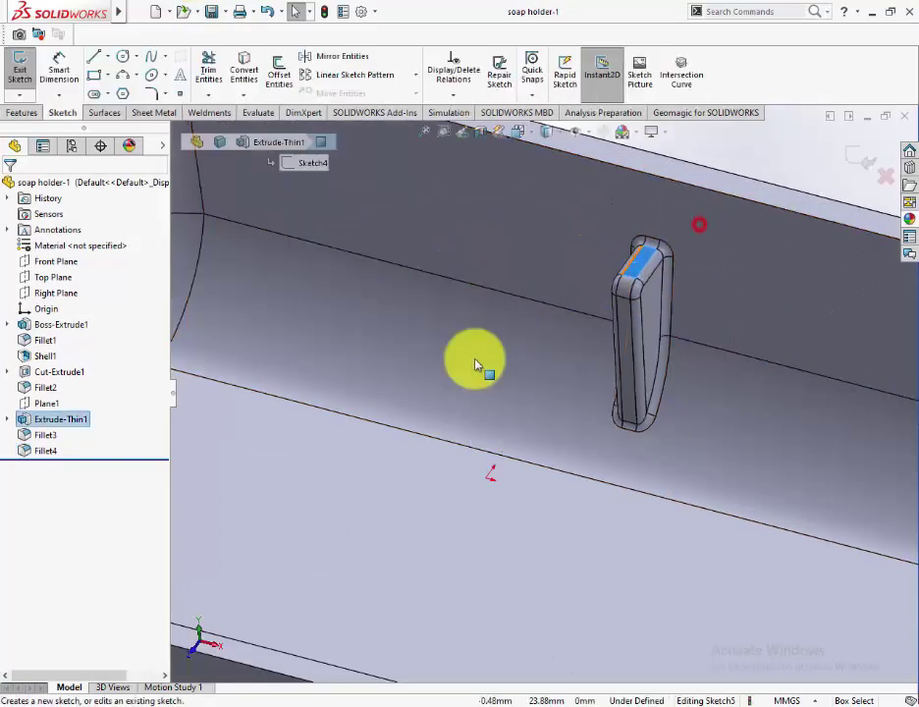
left_click(53, 469)
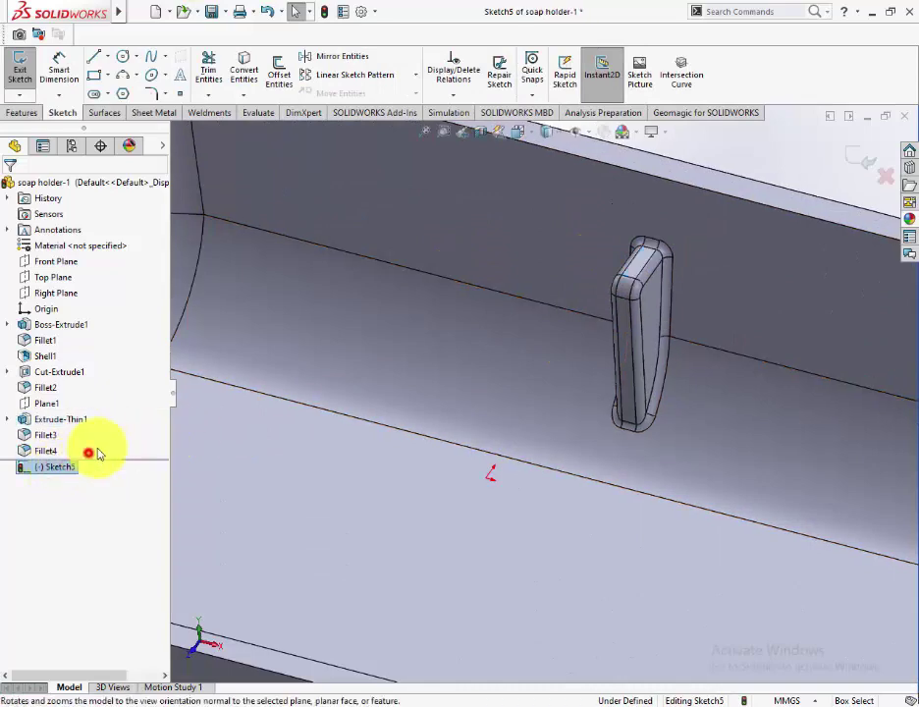
left_click(98, 453)
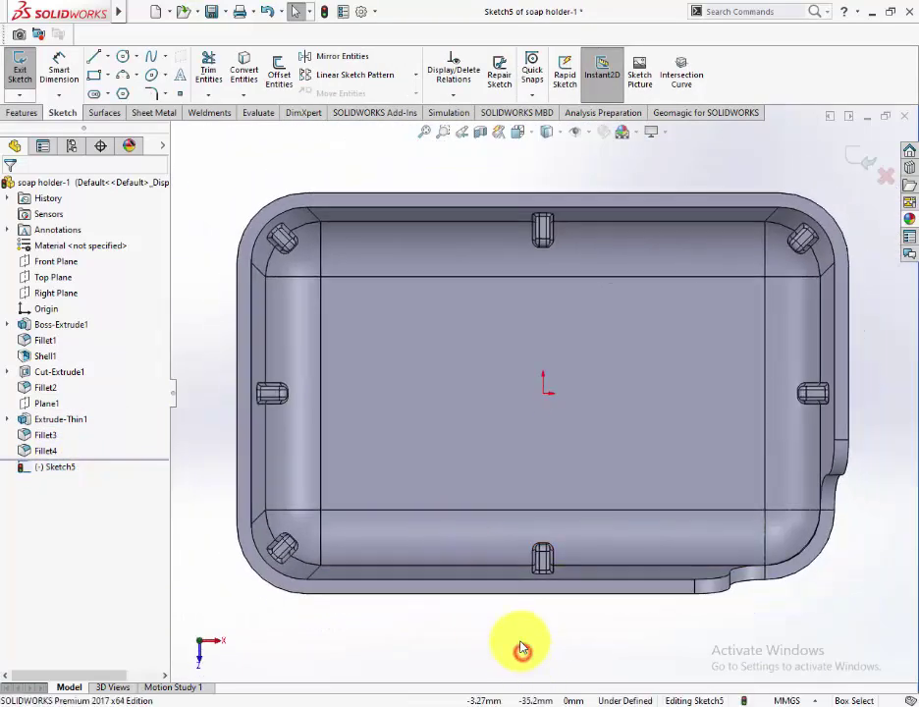
Draw a center rectangle from the origin out to a corner near the ribs.
left_click(109, 78)
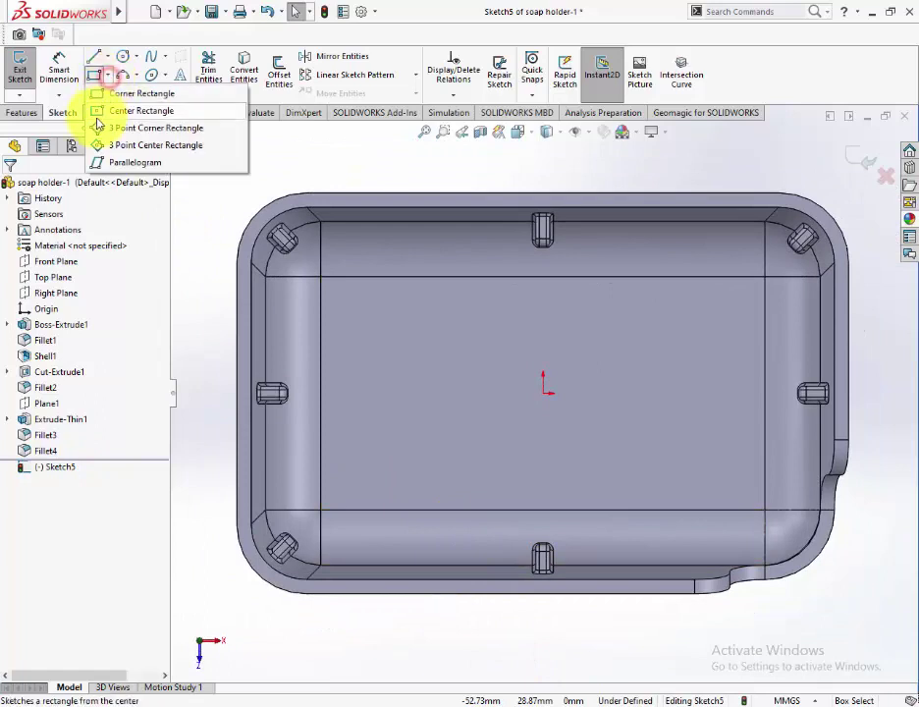
left_click(97, 114)
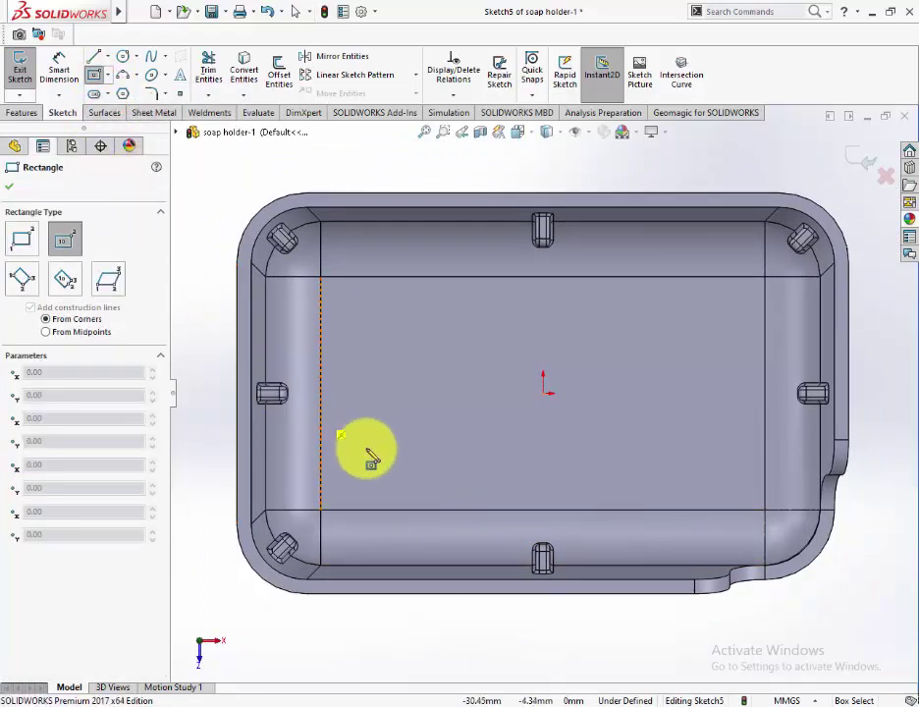
left_click(543, 392)
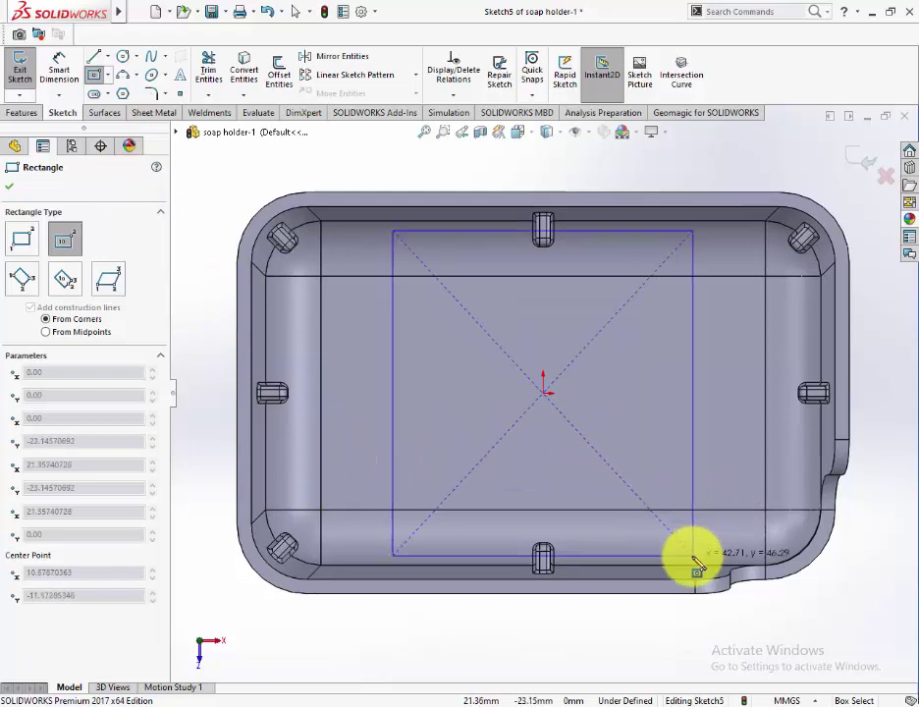
left_click(787, 541)
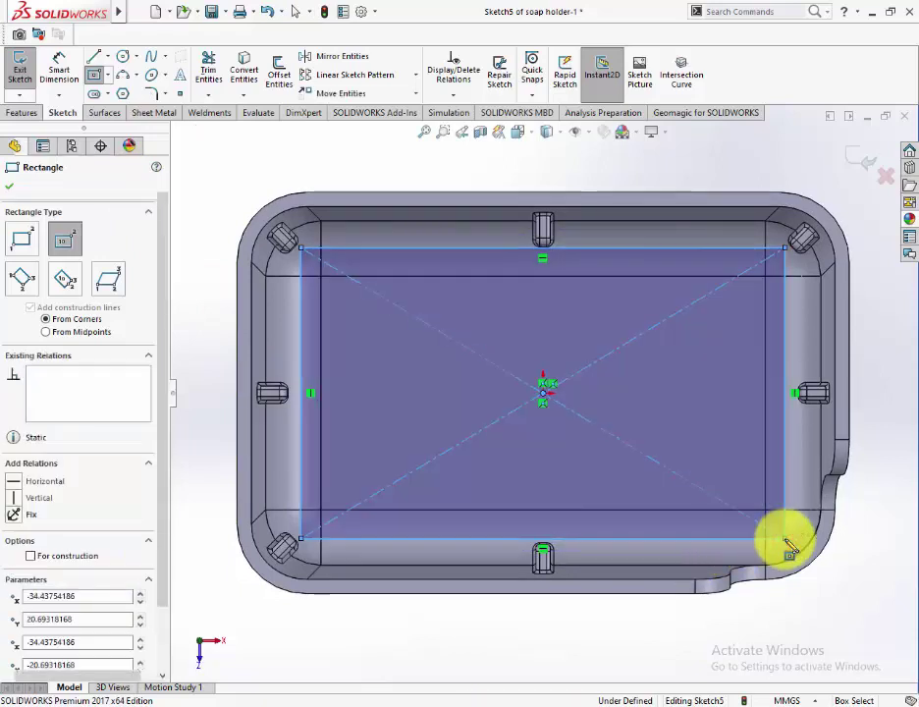
key("Escape")
Make the rectangle's top line collinear with the top rib edge.
scroll(552, 245, "down", 5)
scroll(540, 294, "down", 2)
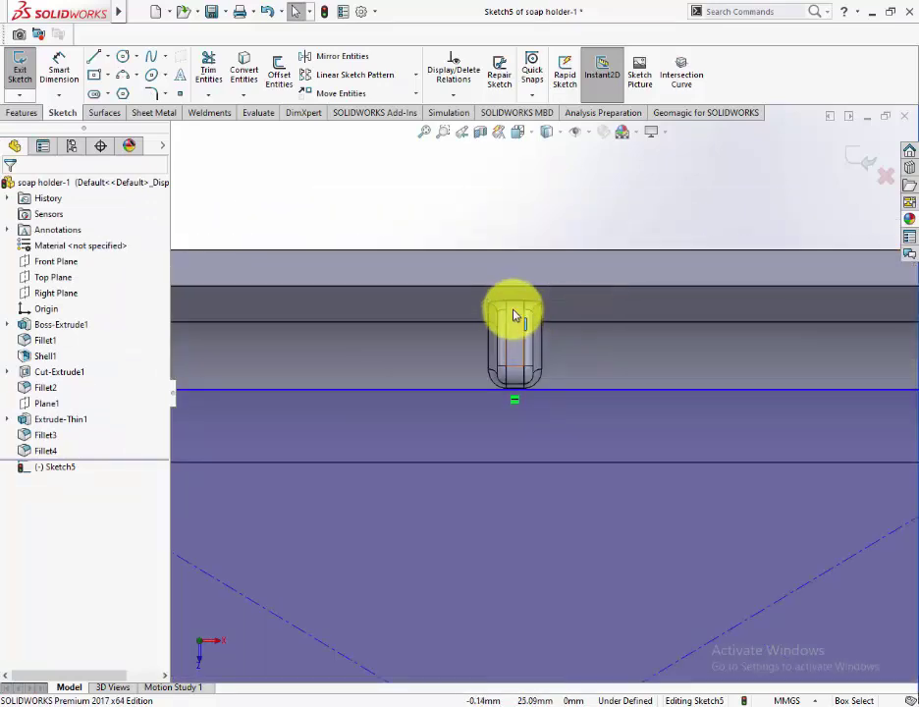
left_click(513, 312)
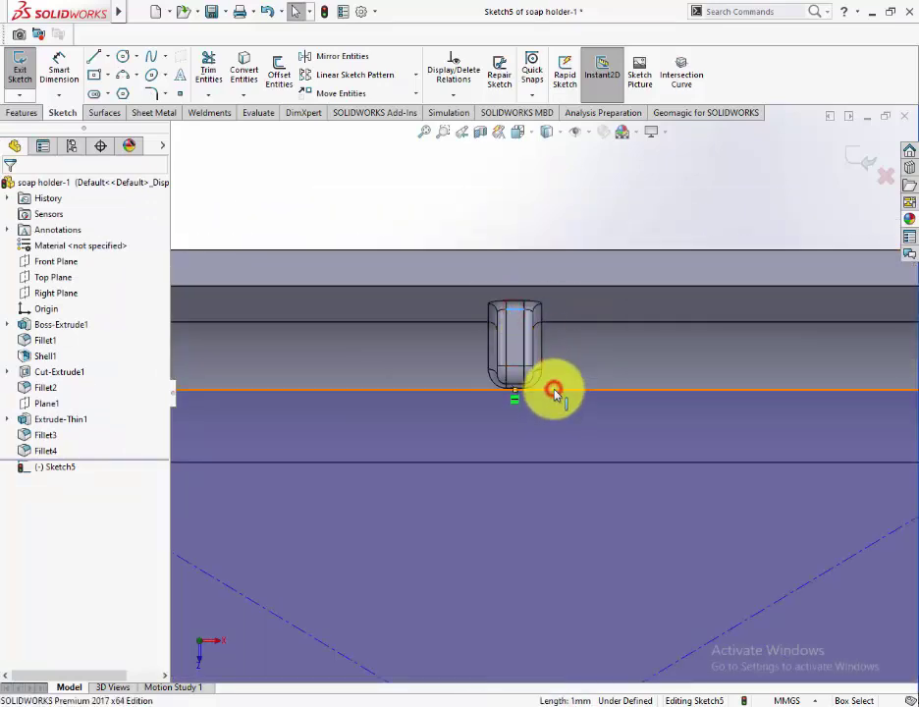
left_click(555, 392, "ctrl")
left_click(594, 383)
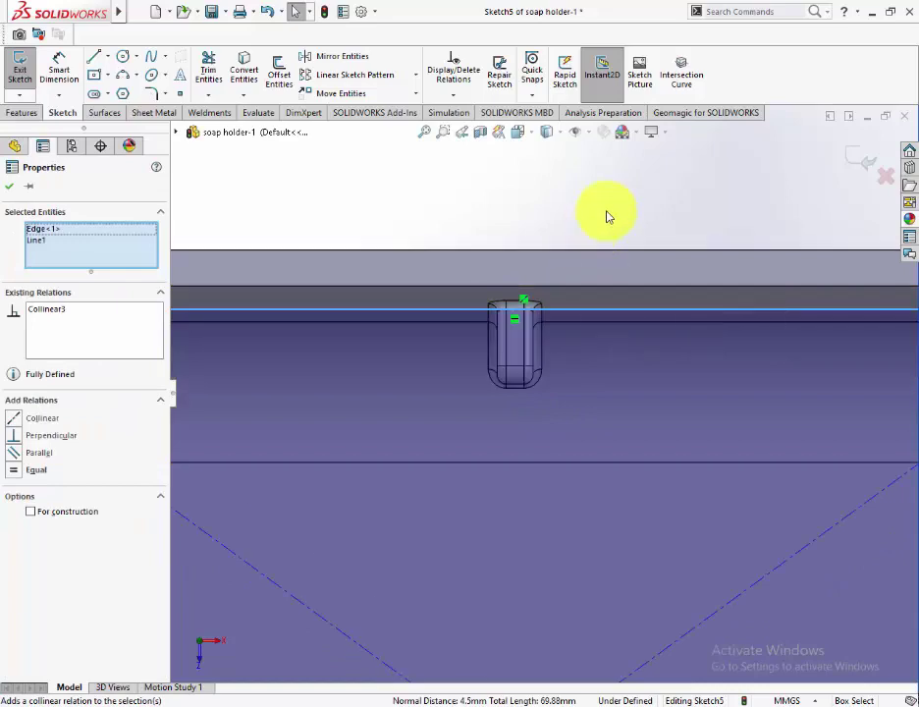
scroll(607, 216, "up", 5)
scroll(775, 495, "up", 2)
left_click(788, 486)
Make the rectangle's right side collinear with the right rib edge.
scroll(712, 511, "down", 3)
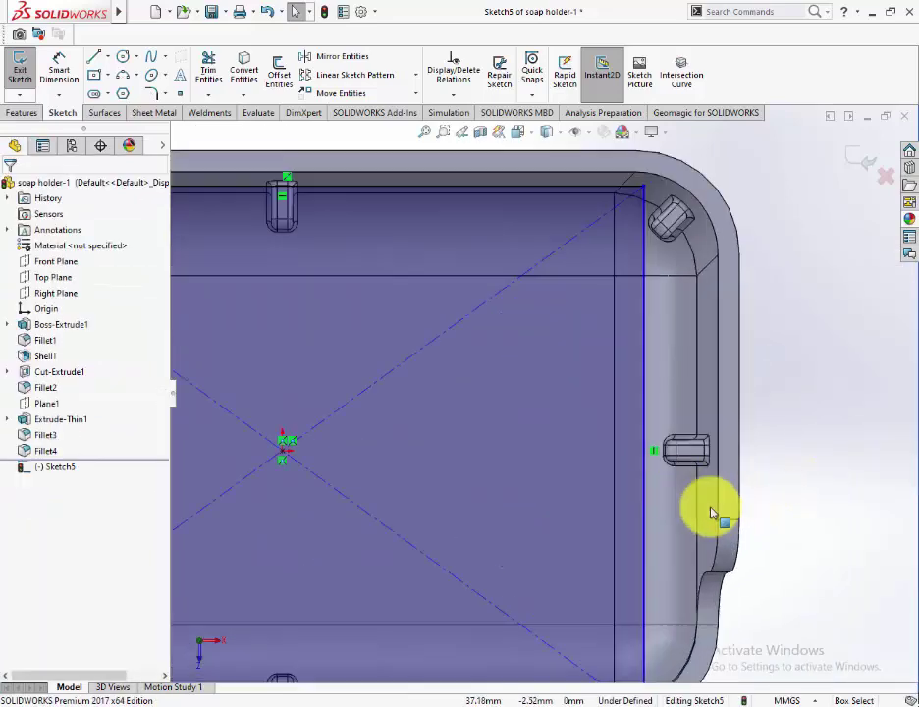
scroll(712, 511, "down", 3)
left_click(583, 429)
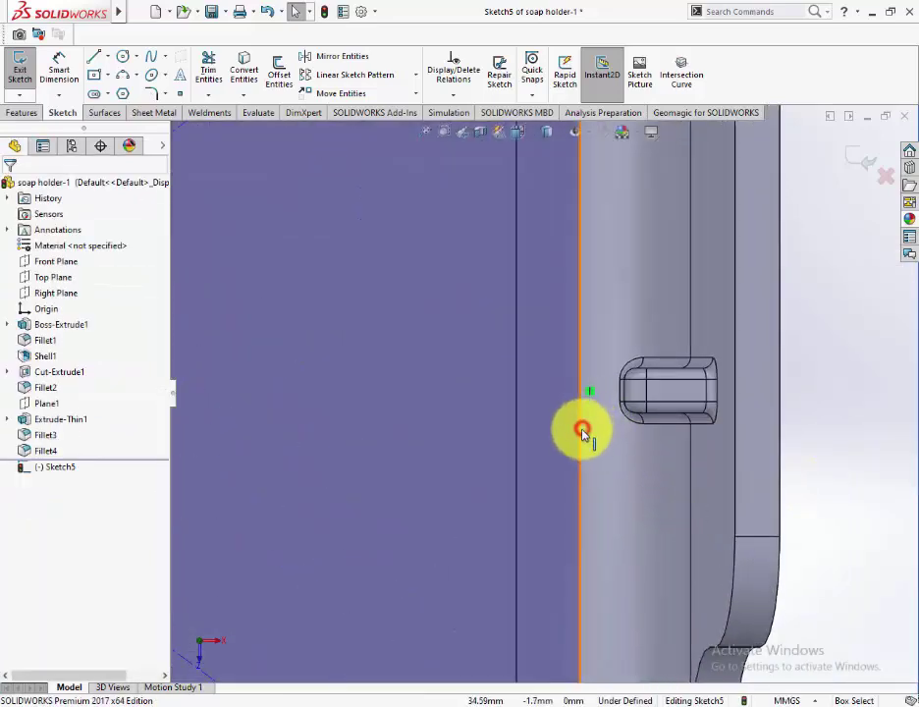
left_click(704, 398, "ctrl")
left_click(733, 343)
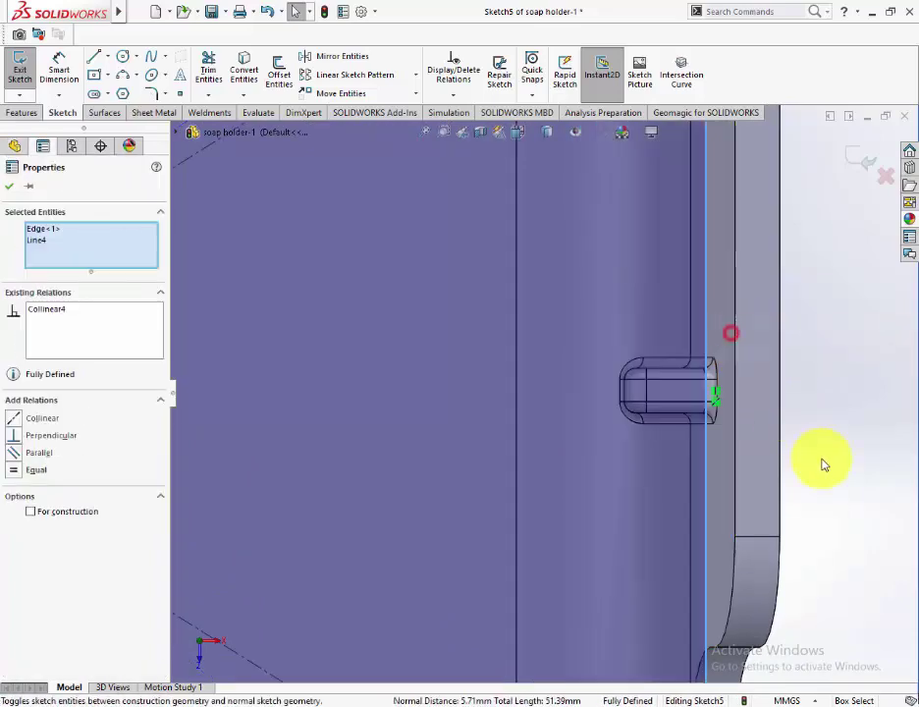
scroll(821, 467, "up", 3)
left_click(717, 514)
key("z")
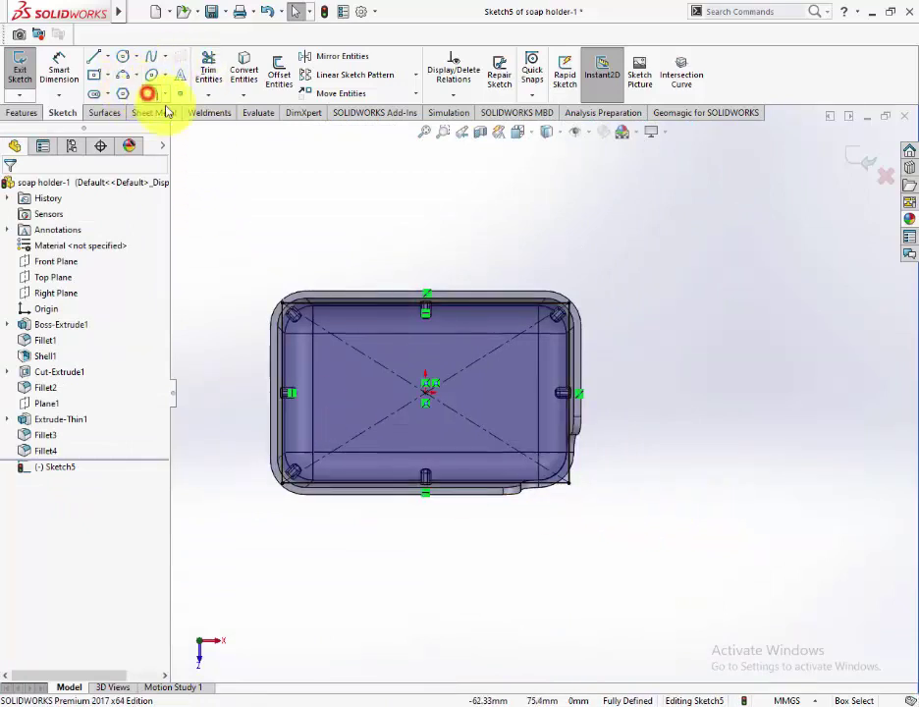
Round the top-left, bottom-left and top-right rectangle corners with 10 mm sketch fillets.
left_click(285, 308)
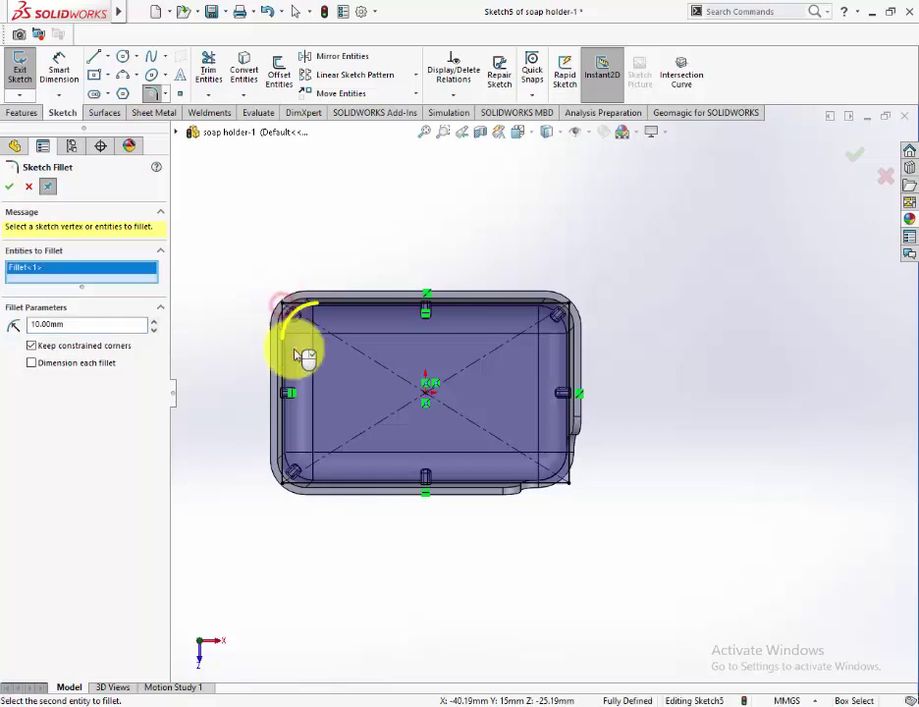
left_click(283, 485)
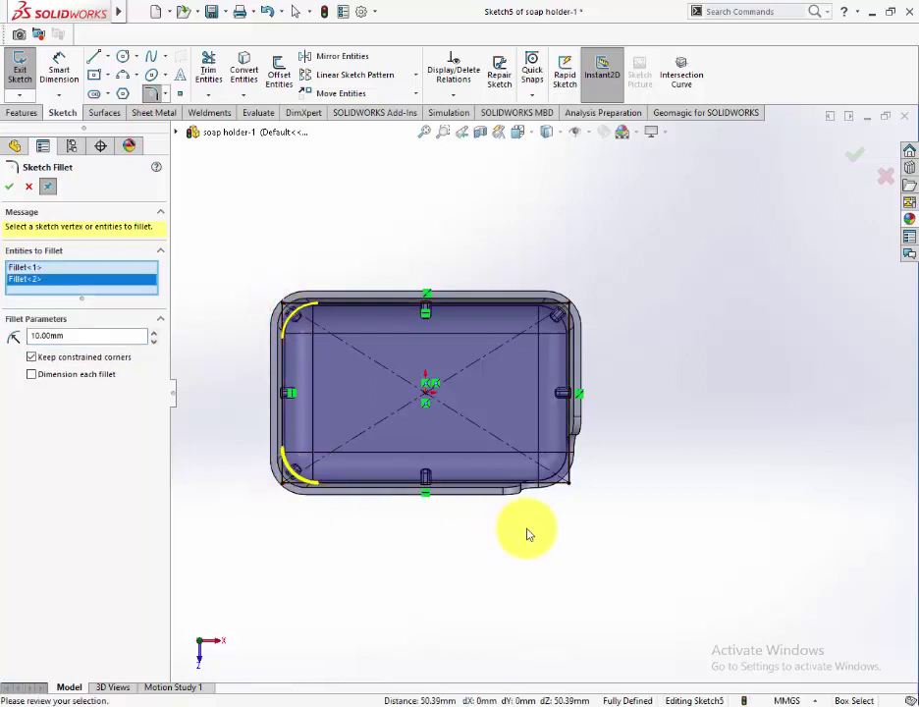
left_click(571, 306)
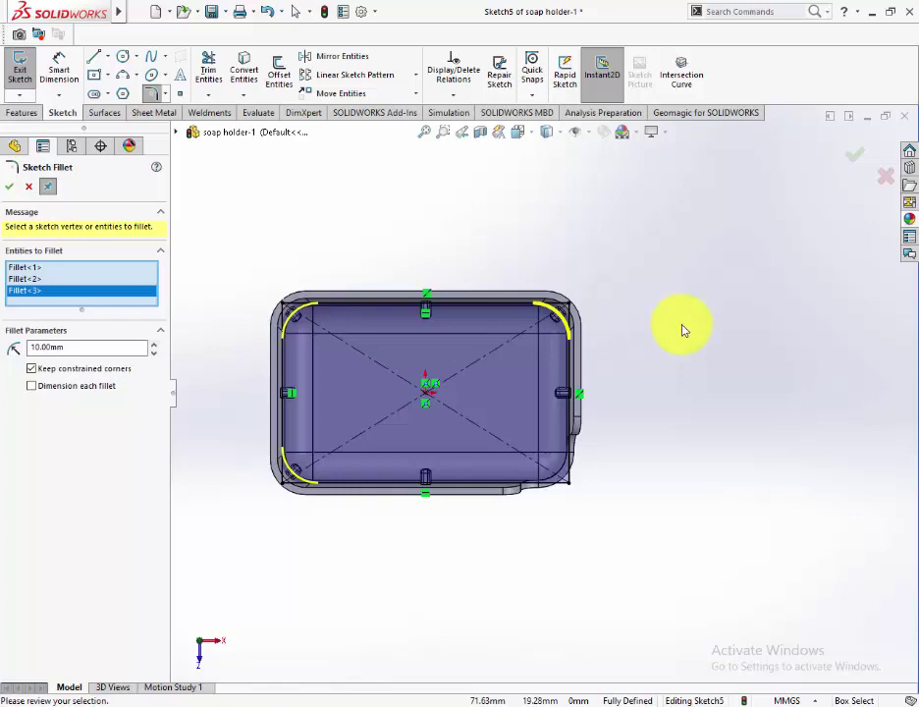
left_click(853, 154)
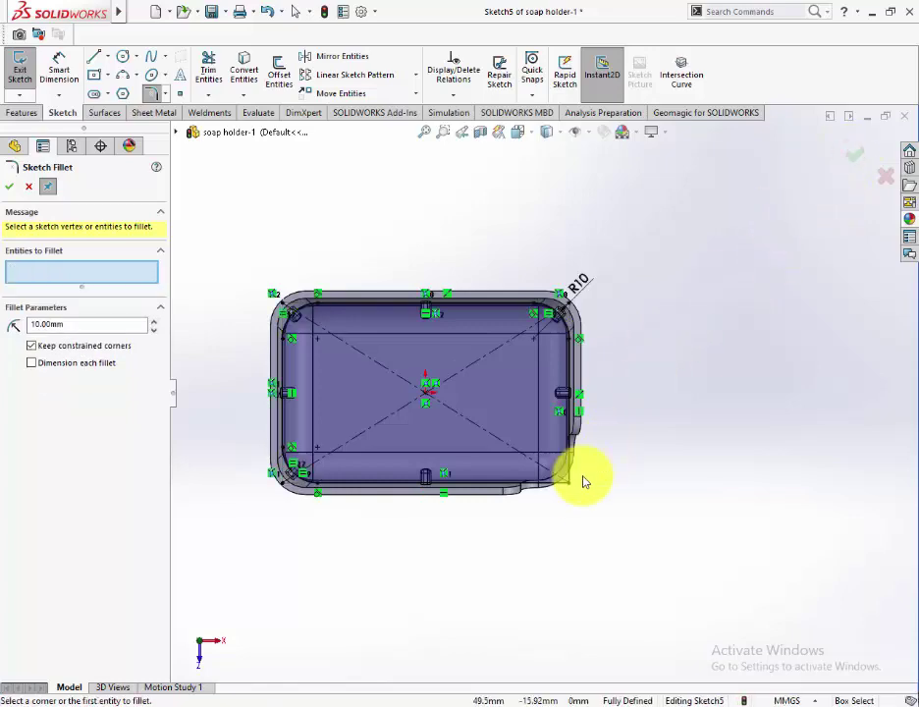
scroll(576, 494, "down", 2)
scroll(576, 494, "down", 2)
scroll(469, 479, "up", 3)
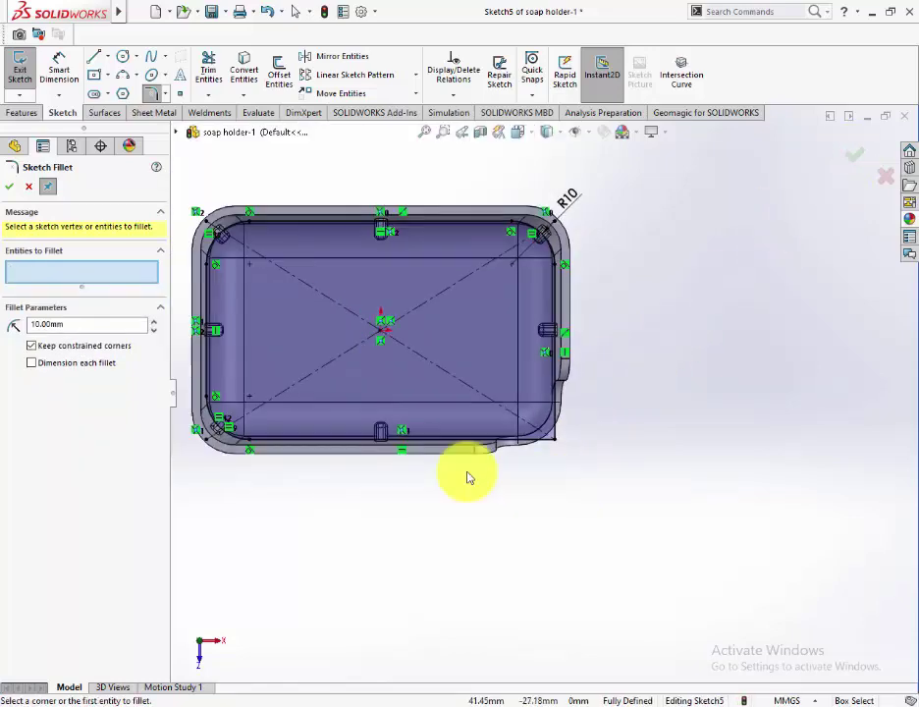
left_click(13, 187)
scroll(570, 439, "down", 2)
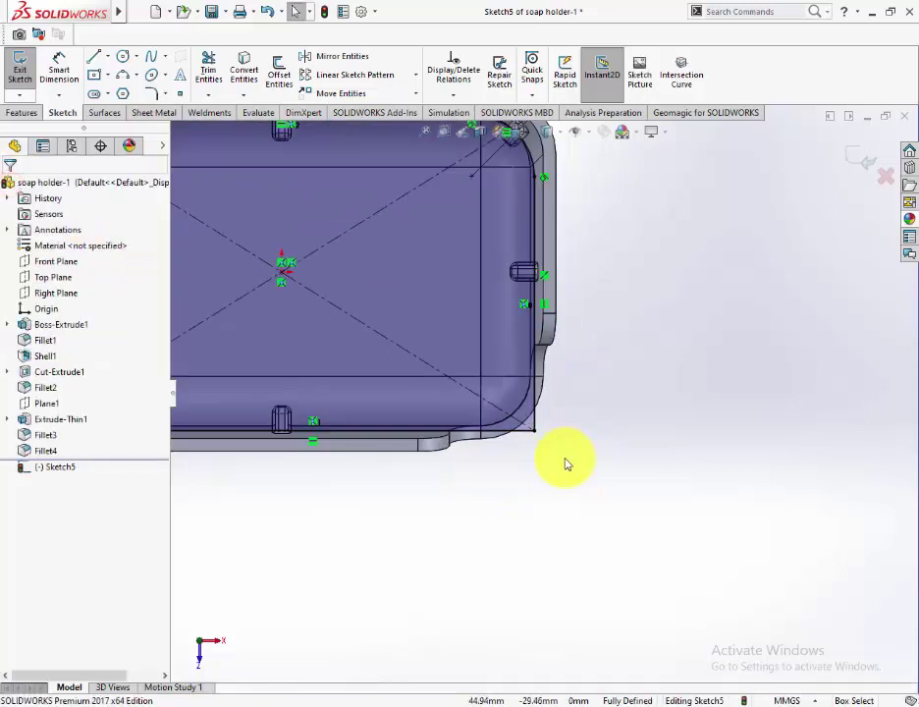
scroll(566, 465, "up", 1)
scroll(566, 465, "up", 1)
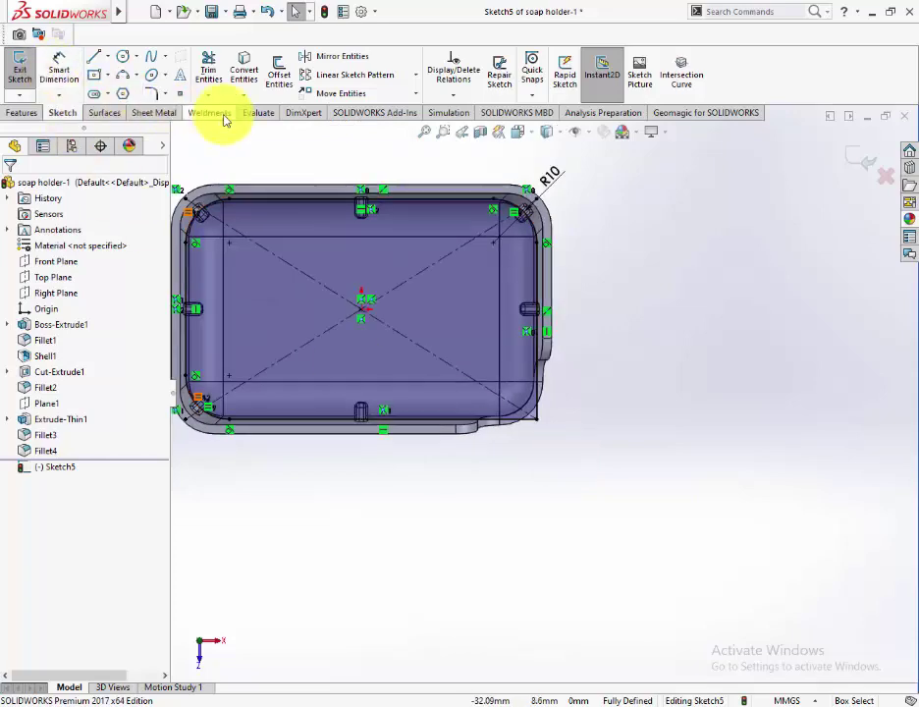
Add another 10 mm sketch fillet at the remaining corner vertex.
left_click(151, 93)
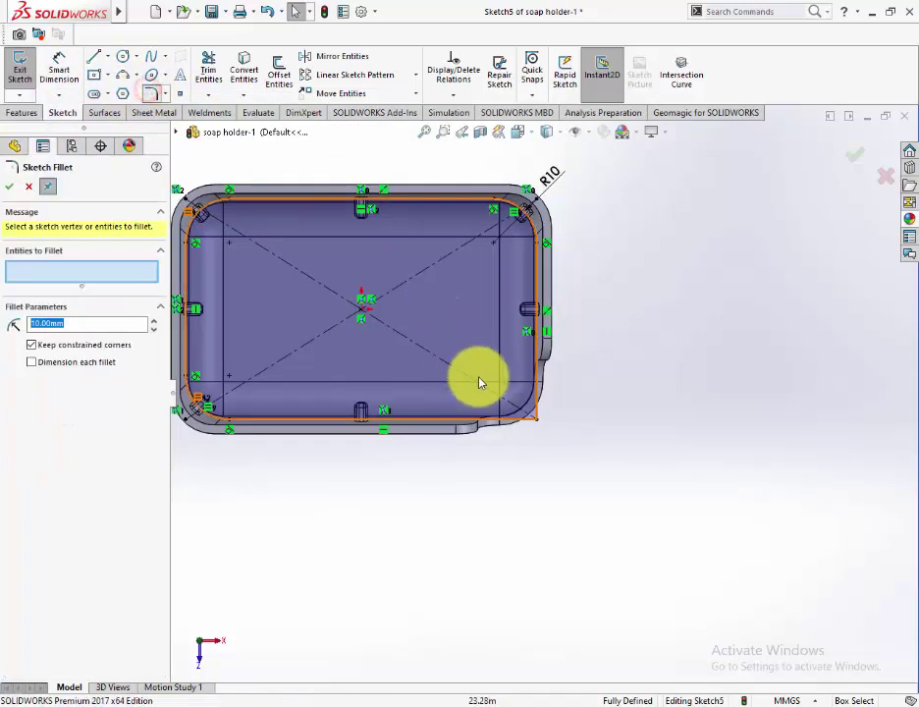
scroll(548, 449, "down", 2)
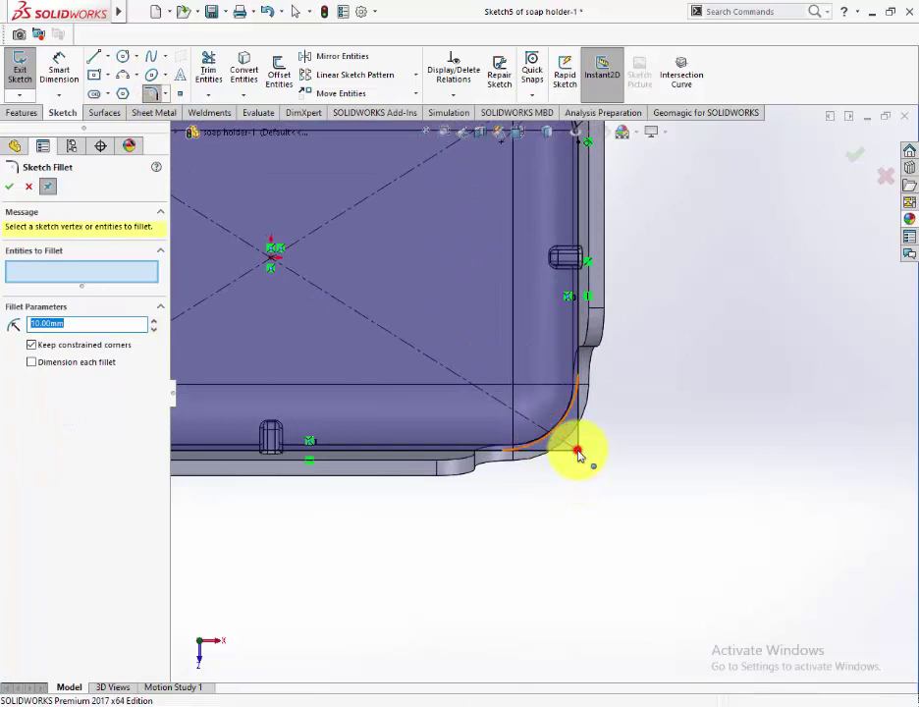
left_click(578, 452)
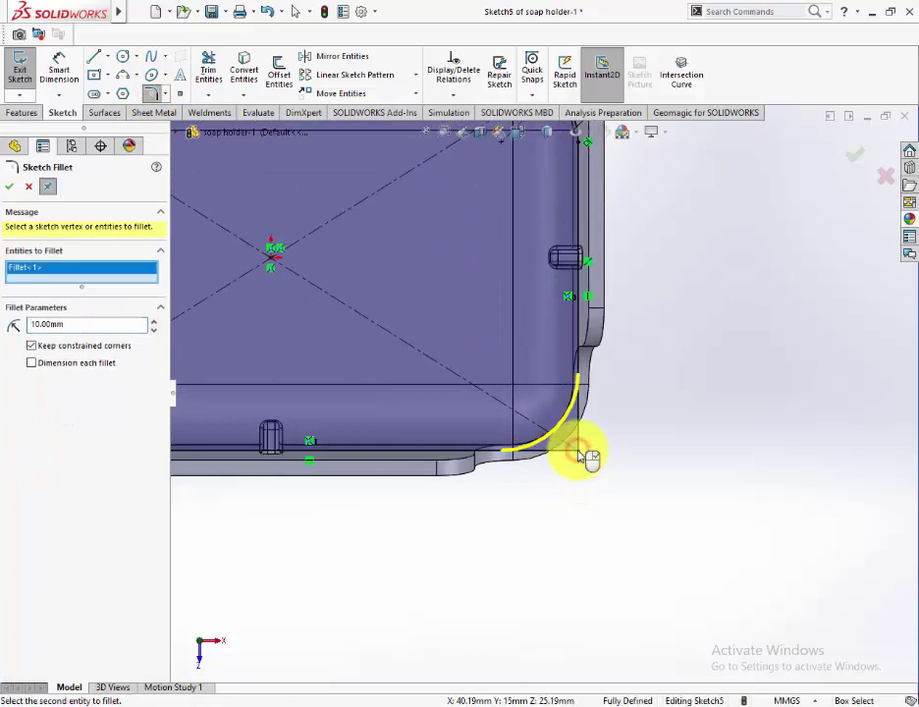
left_click(8, 187)
scroll(492, 496, "up", 2)
scroll(567, 423, "up", 2)
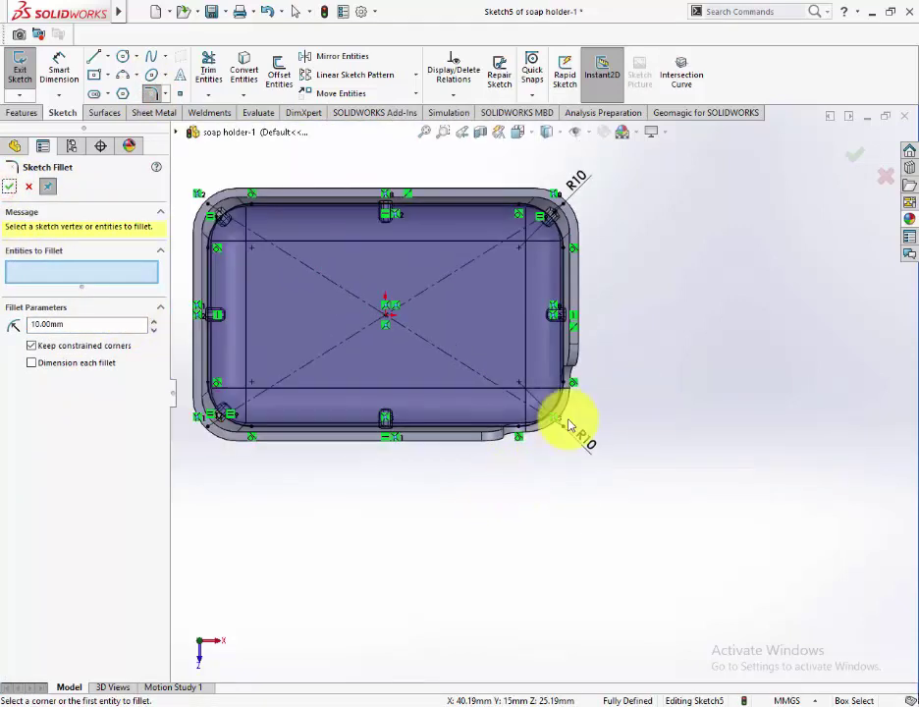
scroll(567, 423, "down", 3)
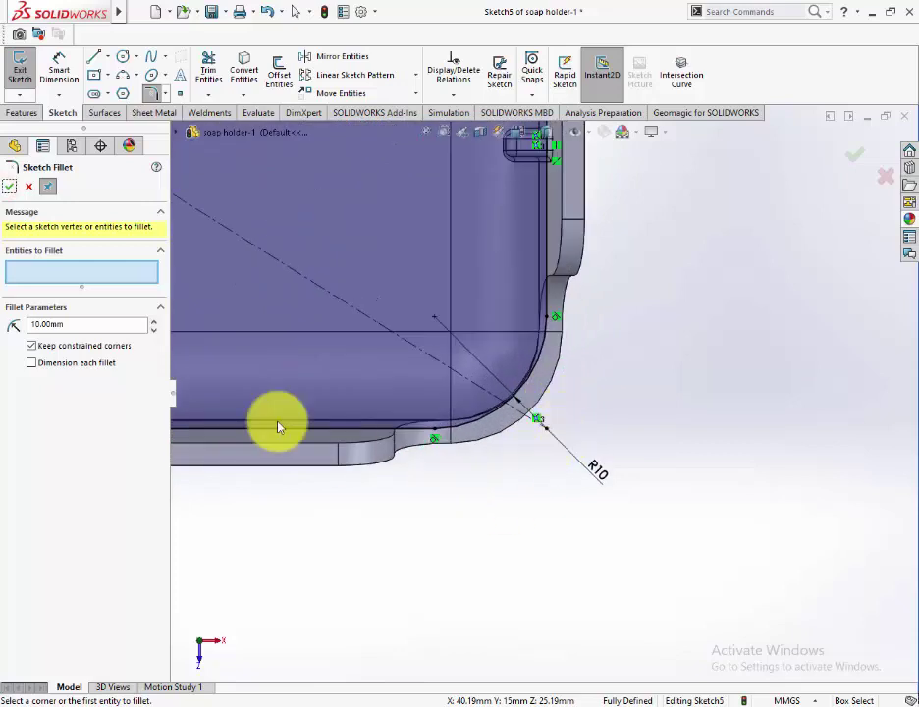
Draw a 3-point arc across the lower-right notched corner and exit Sketch5.
left_click(12, 189)
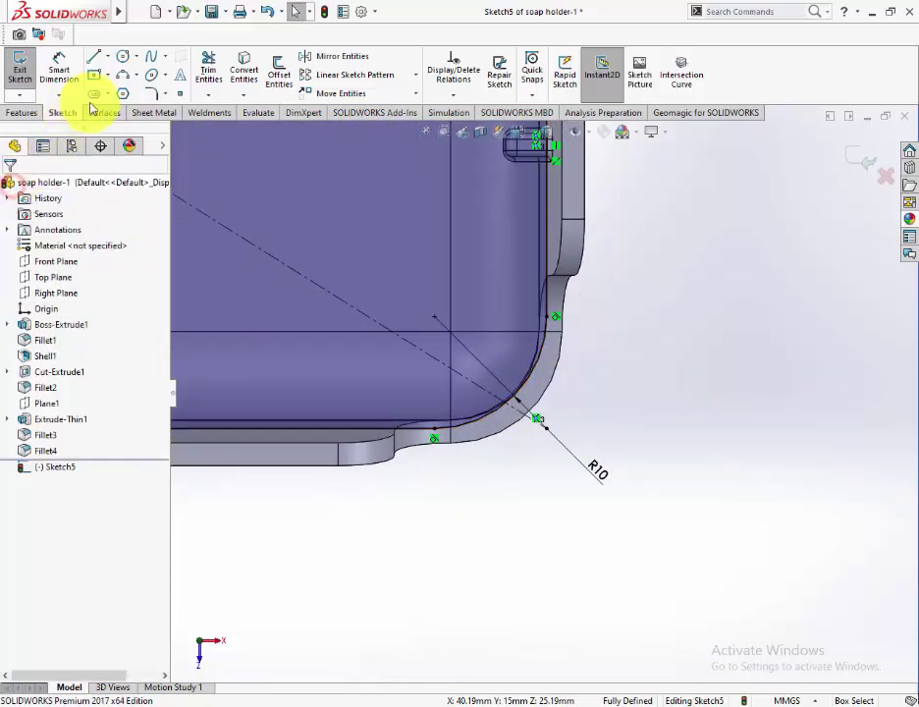
left_click(122, 75)
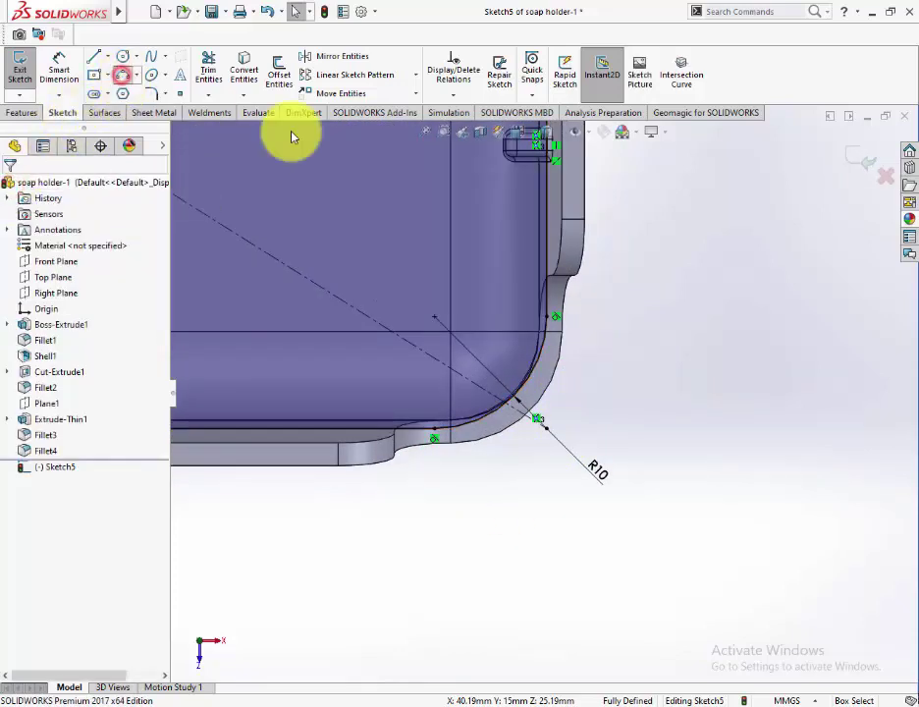
left_click(436, 432)
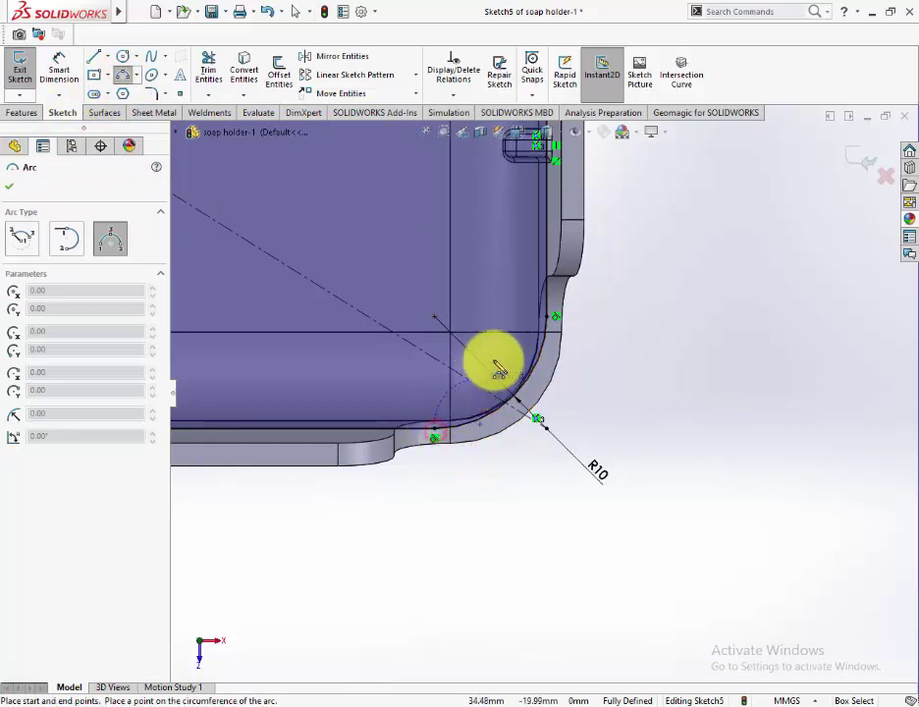
left_click(554, 319)
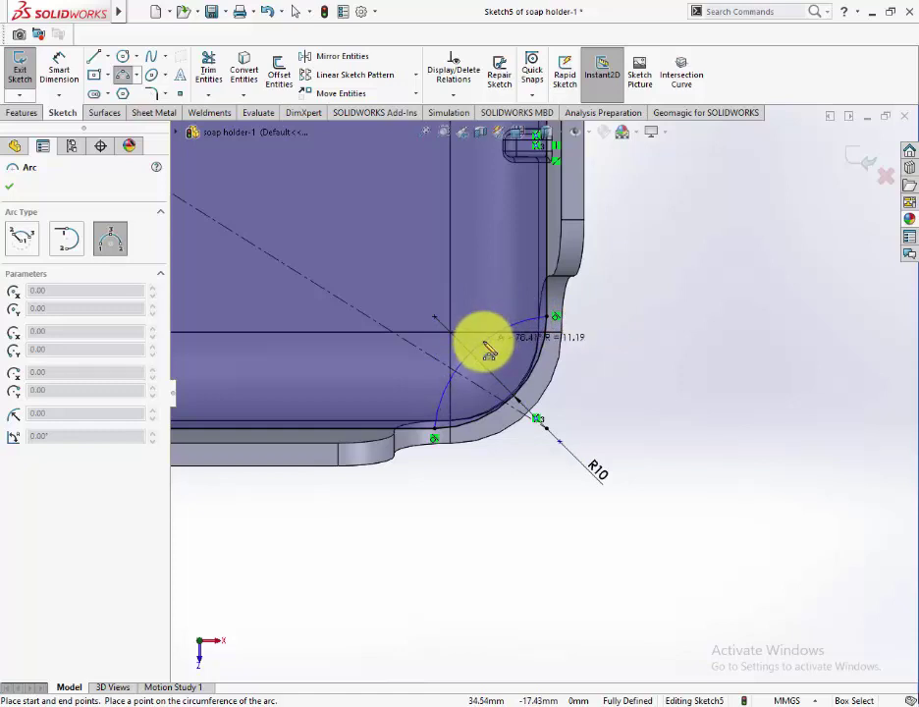
left_click(483, 343)
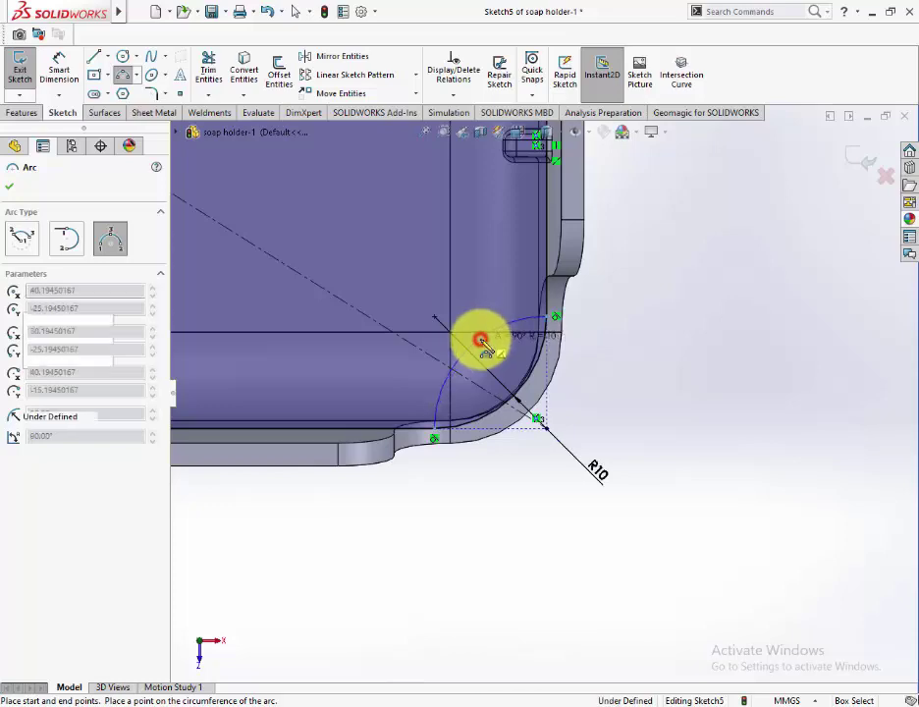
key("Escape")
scroll(671, 346, "up", 3)
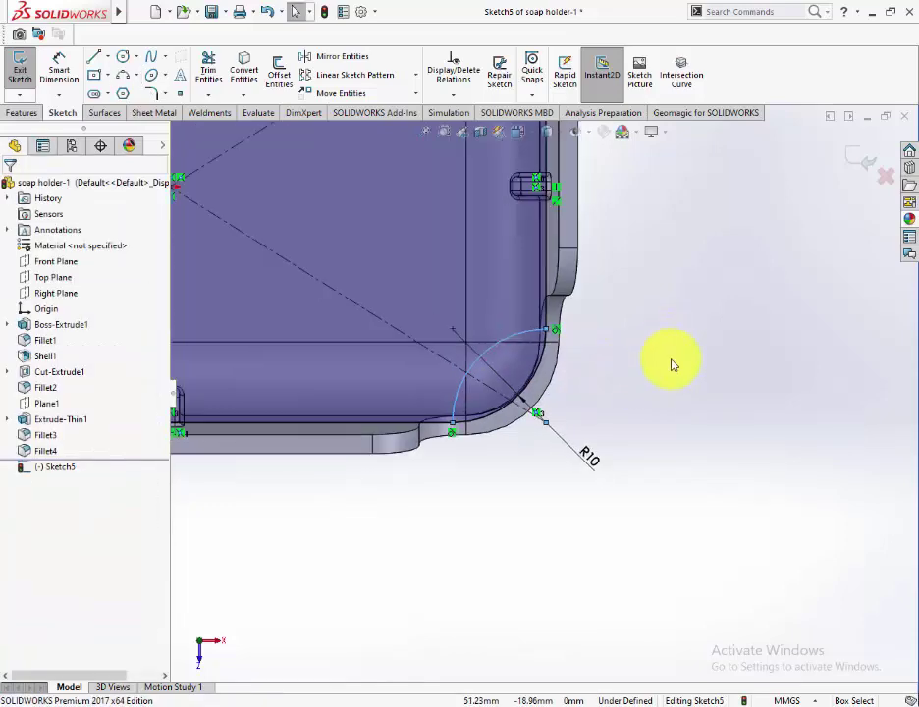
scroll(672, 345, "up", 3)
left_click(860, 161)
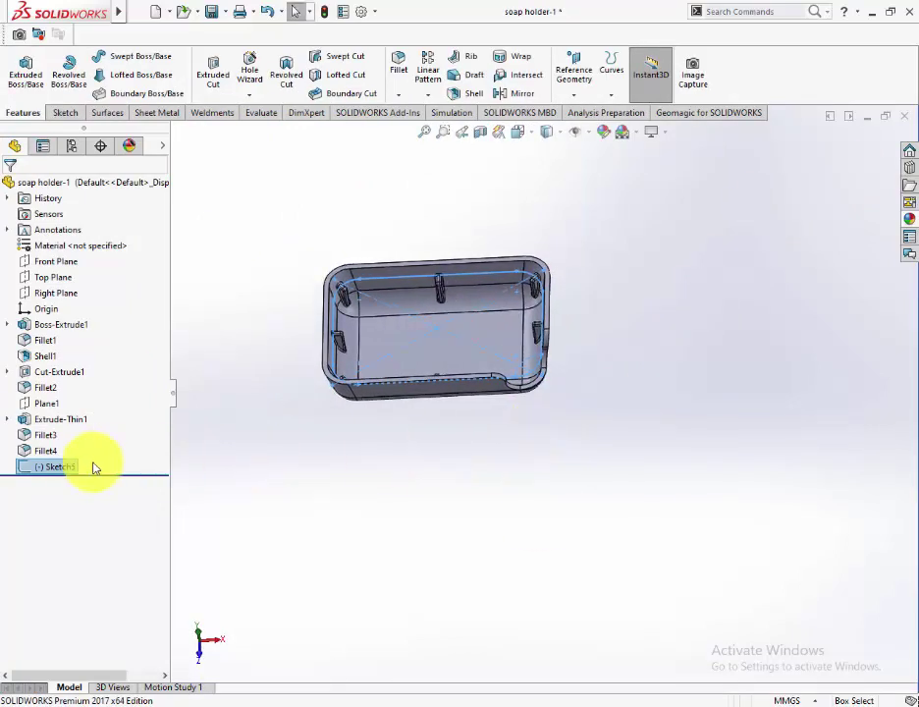
Extrude Sketch5's Region 1 and Region 2 by 2 mm as Boss-Extrude2.
left_click(27, 72)
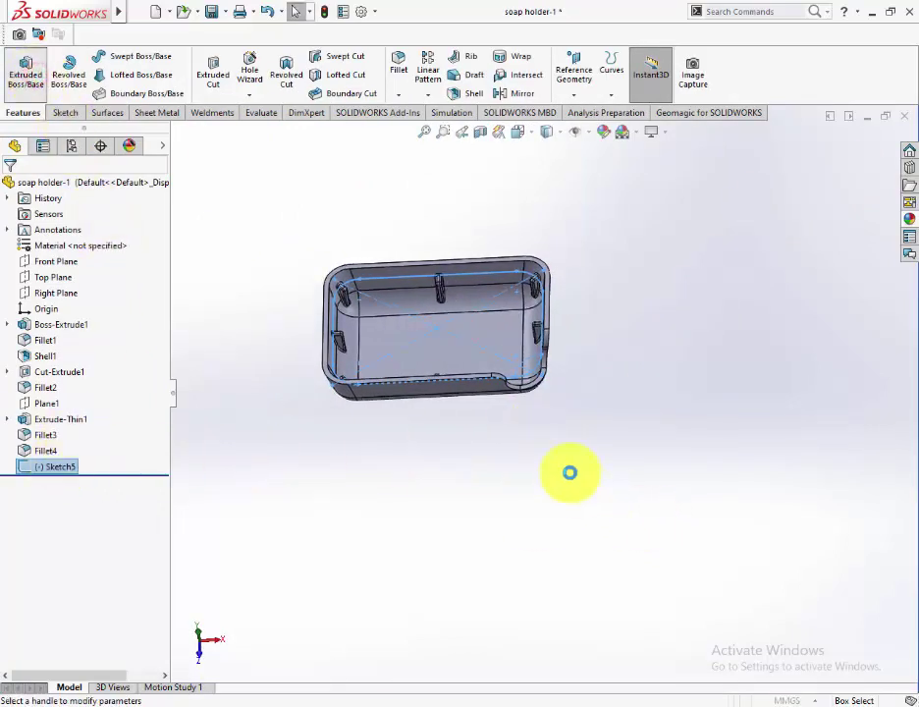
left_click(498, 335)
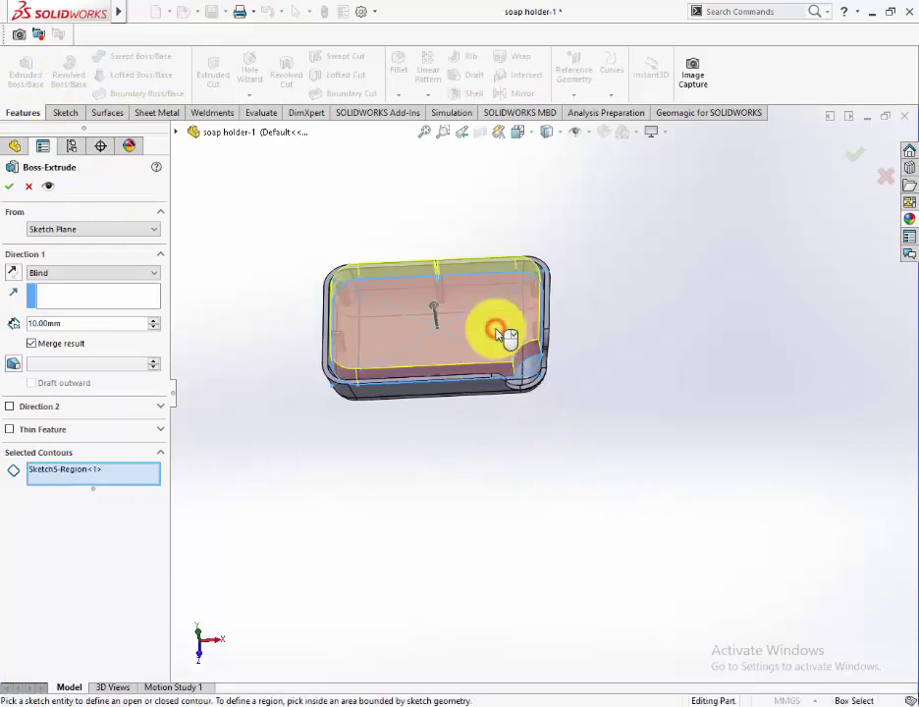
scroll(446, 293, "down", 5)
scroll(465, 335, "down", 4)
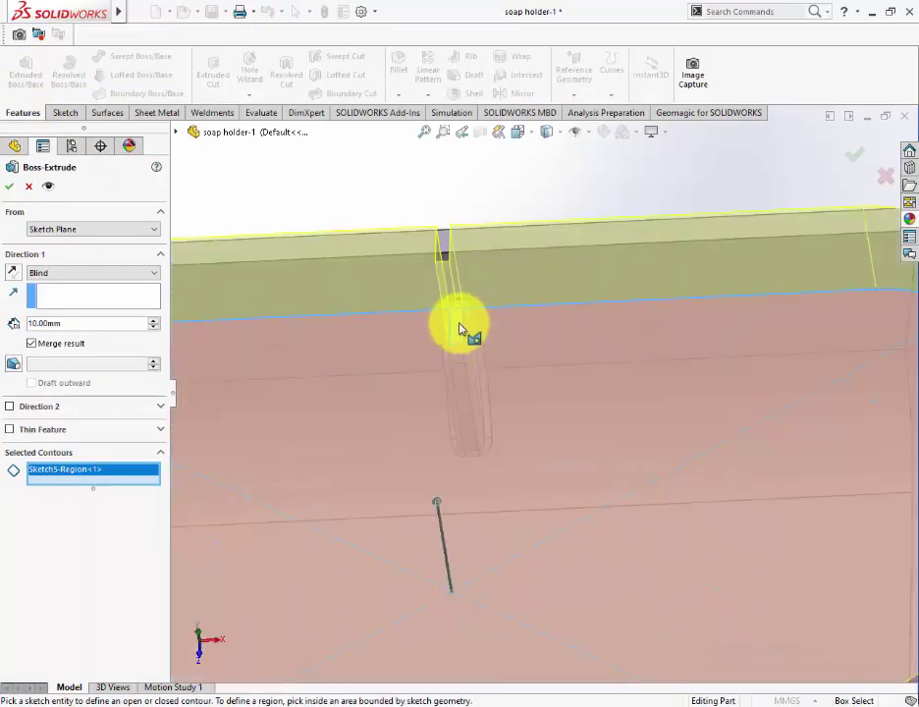
left_click(456, 326)
scroll(568, 358, "up", 2)
scroll(568, 359, "up", 4)
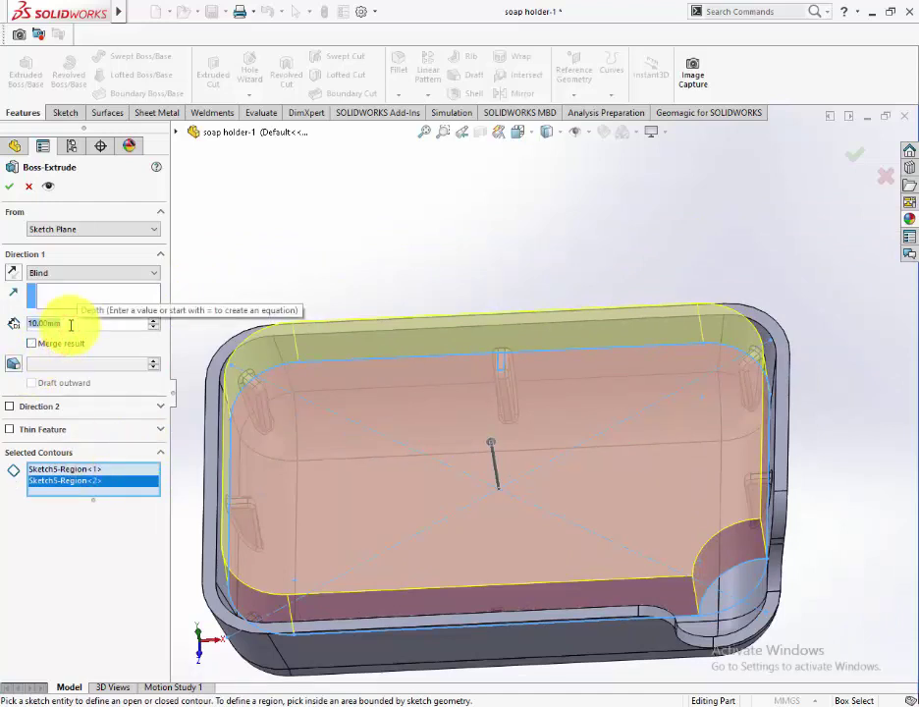
type("2")
key("Return")
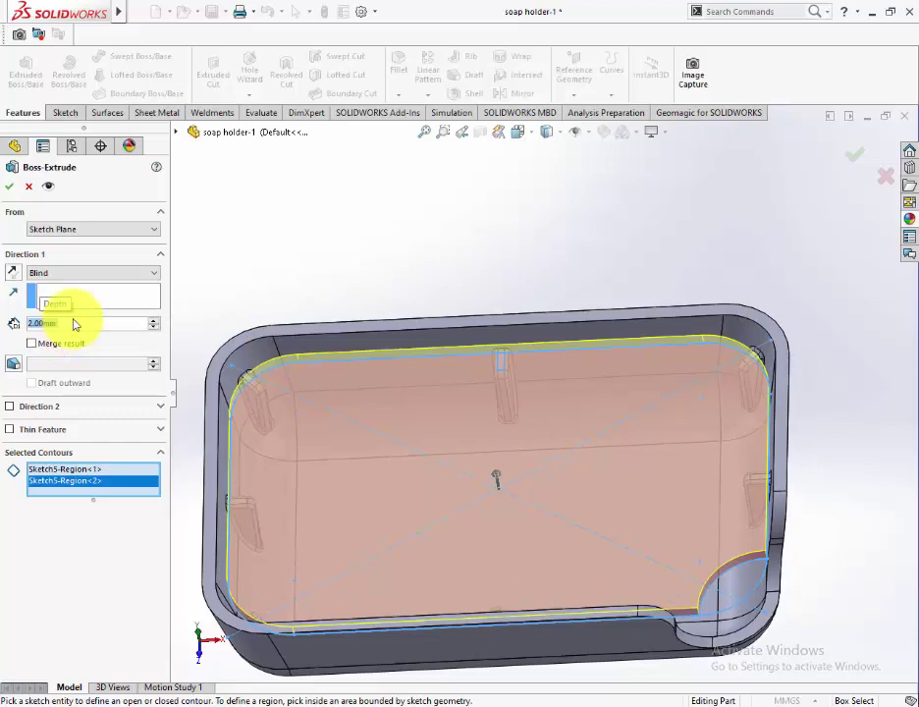
left_click(11, 191)
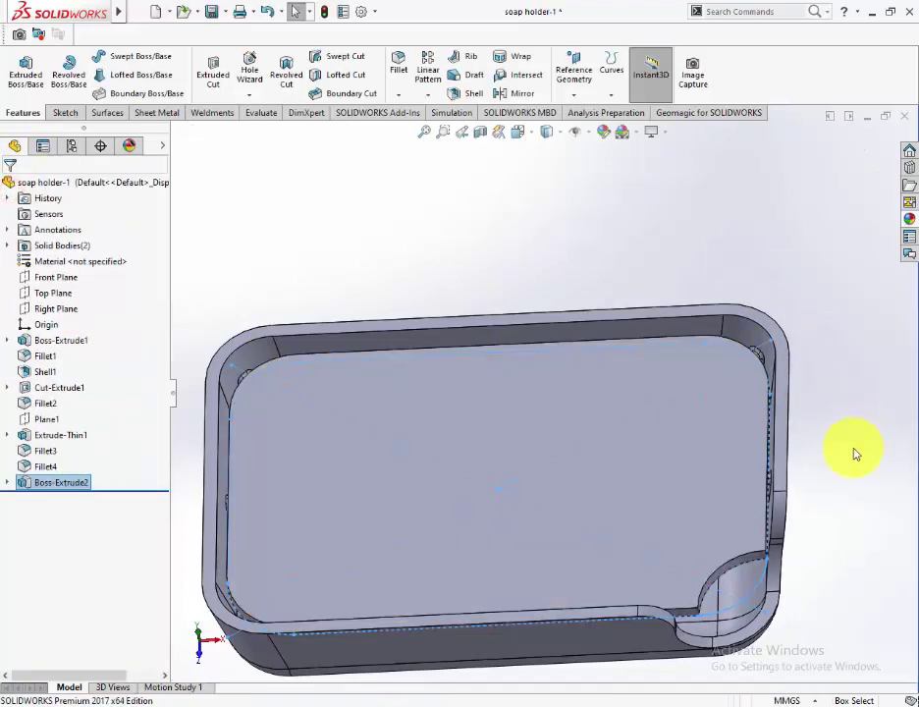
scroll(847, 458, "up", 3)
mouse_move(761, 524)
middle_mouse_down()
mouse_move(729, 543)
mouse_move(723, 384)
mouse_move(725, 535)
middle_mouse_up()
scroll(678, 533, "down", 1)
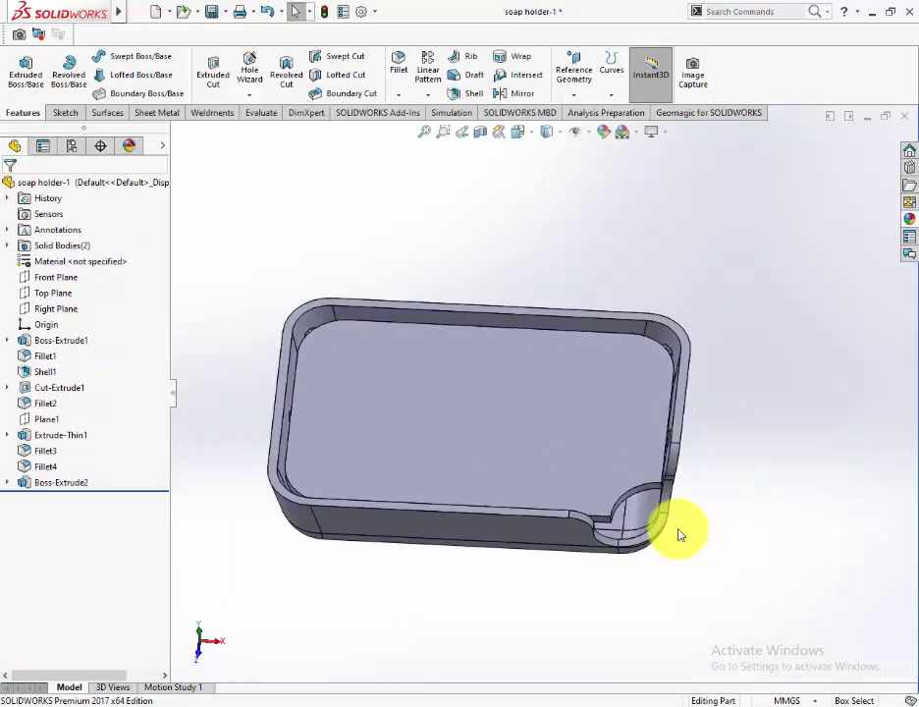
scroll(652, 520, "down", 3)
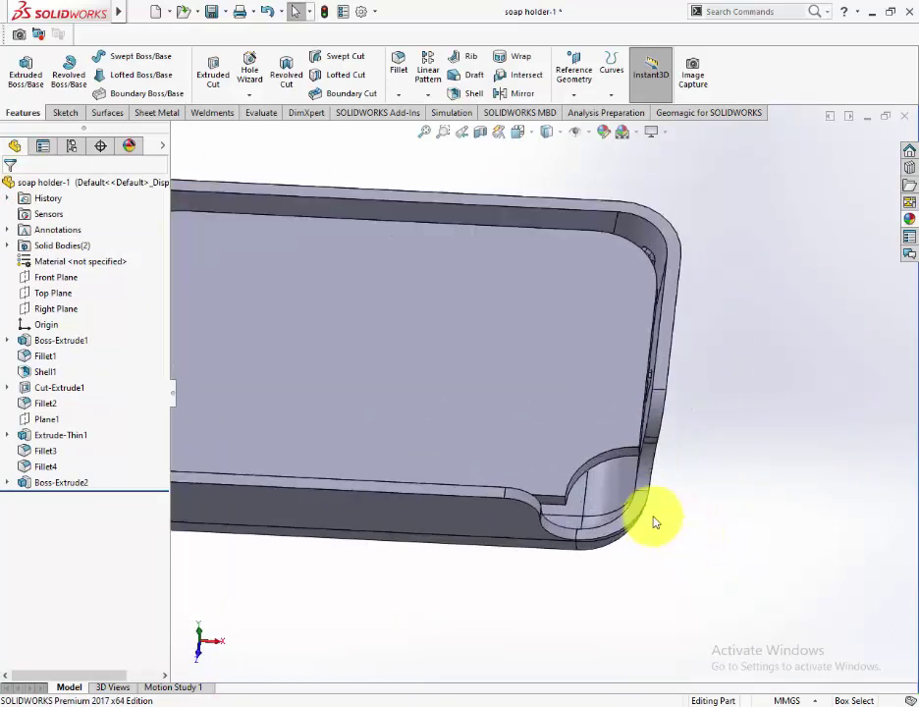
Fillet the lower and upper plate edges at the notch corner with 2 mm radius.
left_click(398, 66)
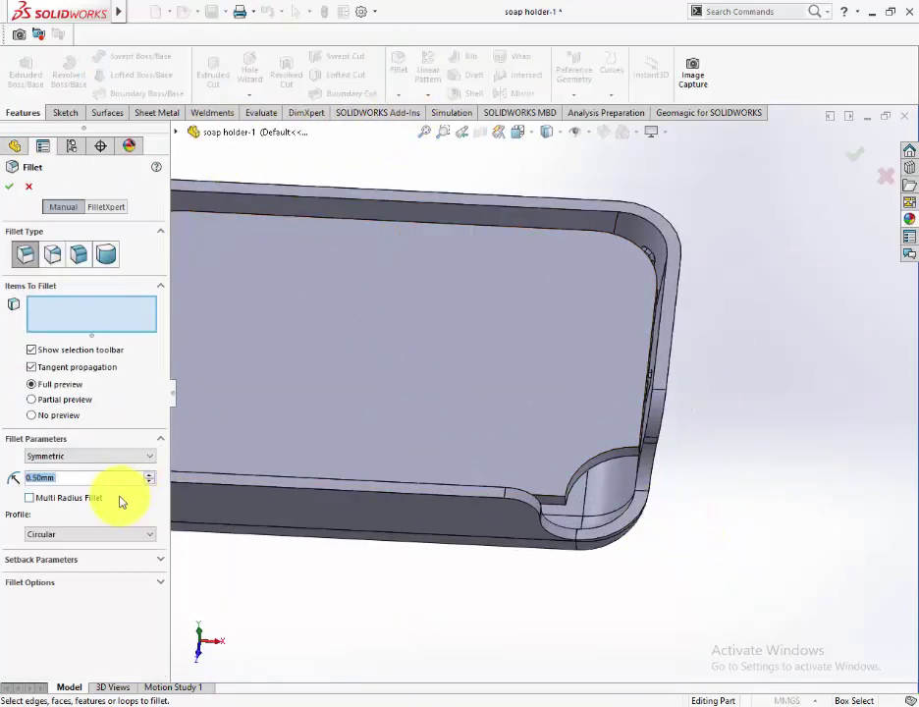
type("2.")
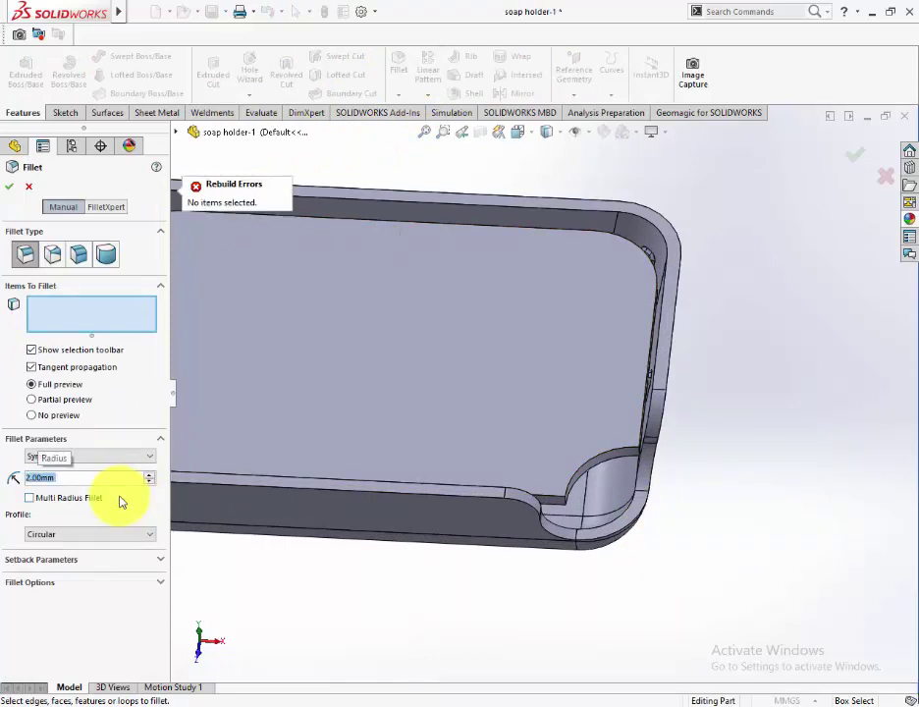
scroll(559, 535, "down", 3)
middle_click_drag(562, 532, 573, 454)
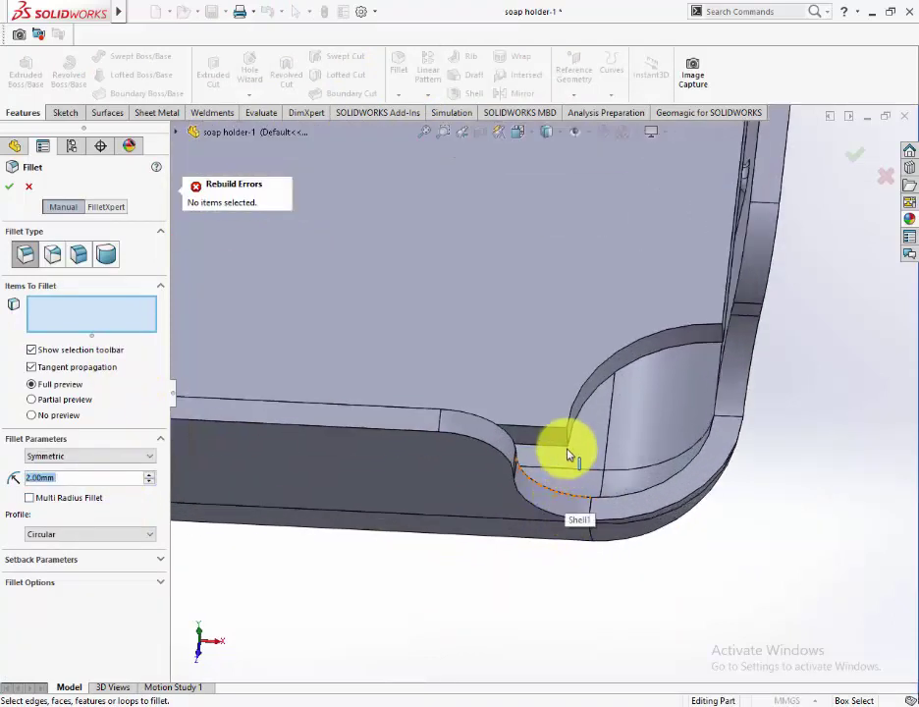
left_click(570, 450)
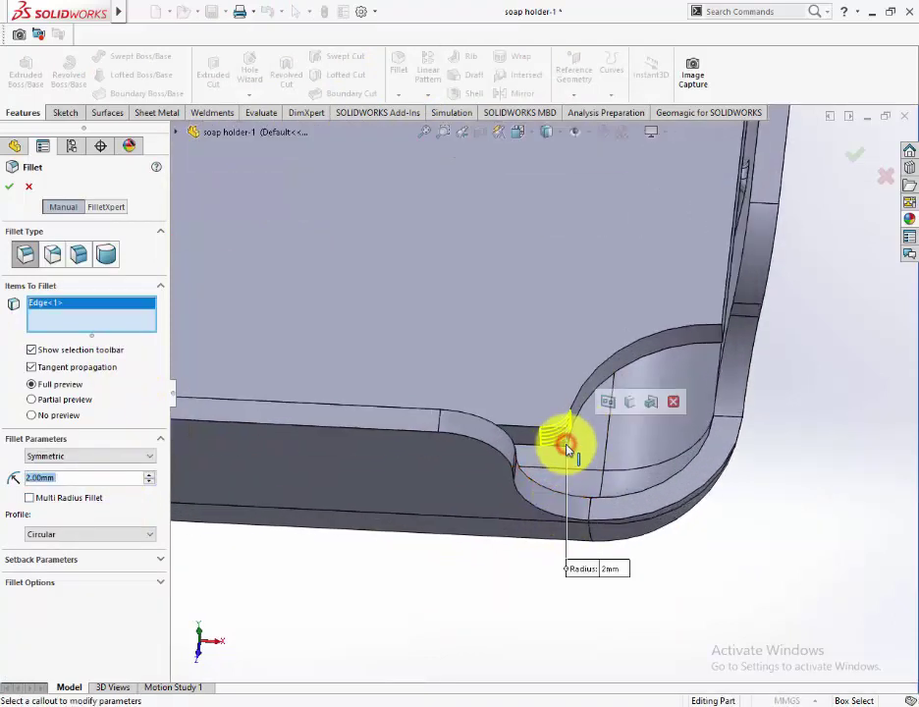
left_click(724, 337)
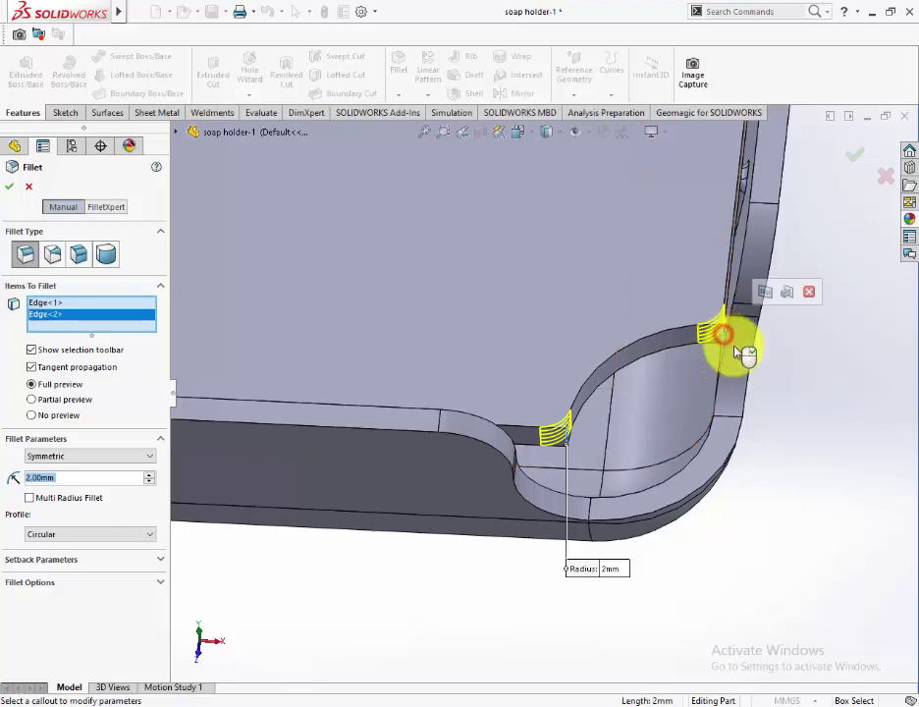
left_click(854, 156)
key("f")
scroll(539, 512, "up", 2)
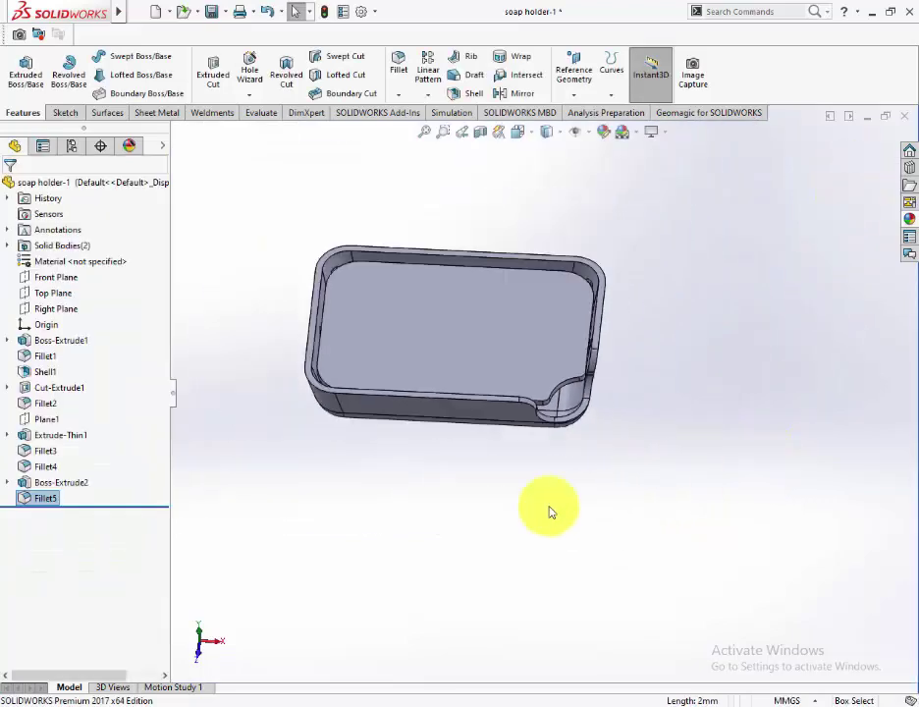
mouse_move(539, 513)
middle_mouse_down()
mouse_move(500, 476)
mouse_move(503, 484)
mouse_move(492, 416)
mouse_move(503, 484)
middle_mouse_up()
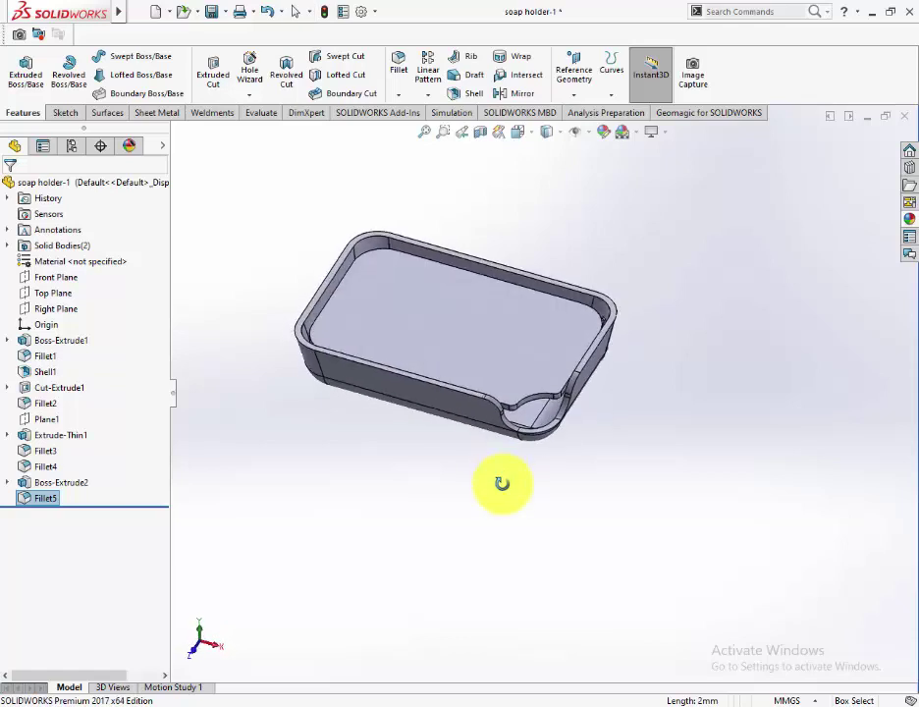
scroll(508, 298, "down", 3)
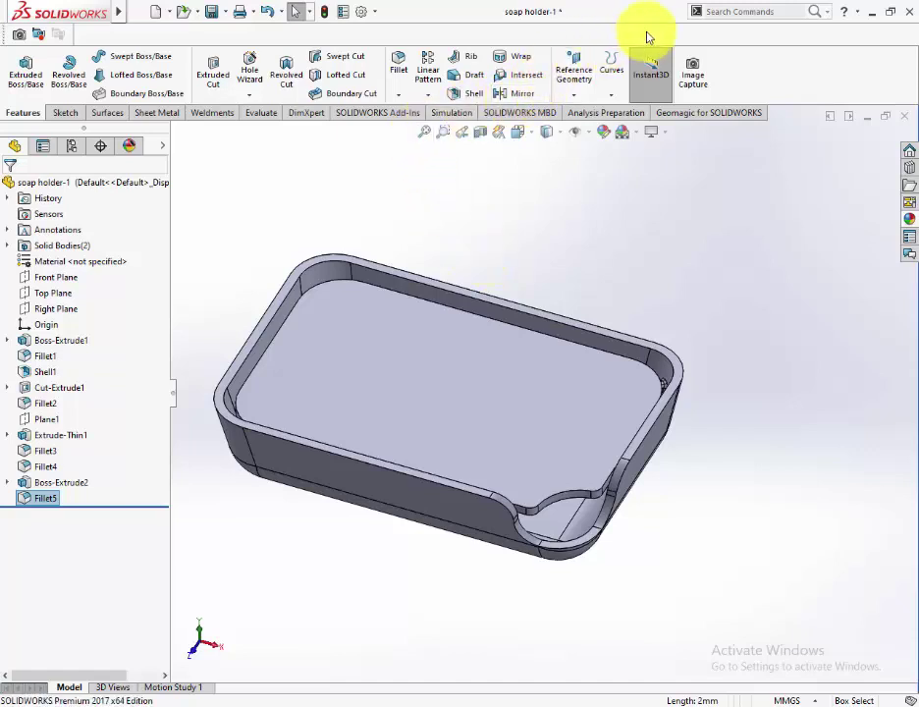
left_click(705, 11)
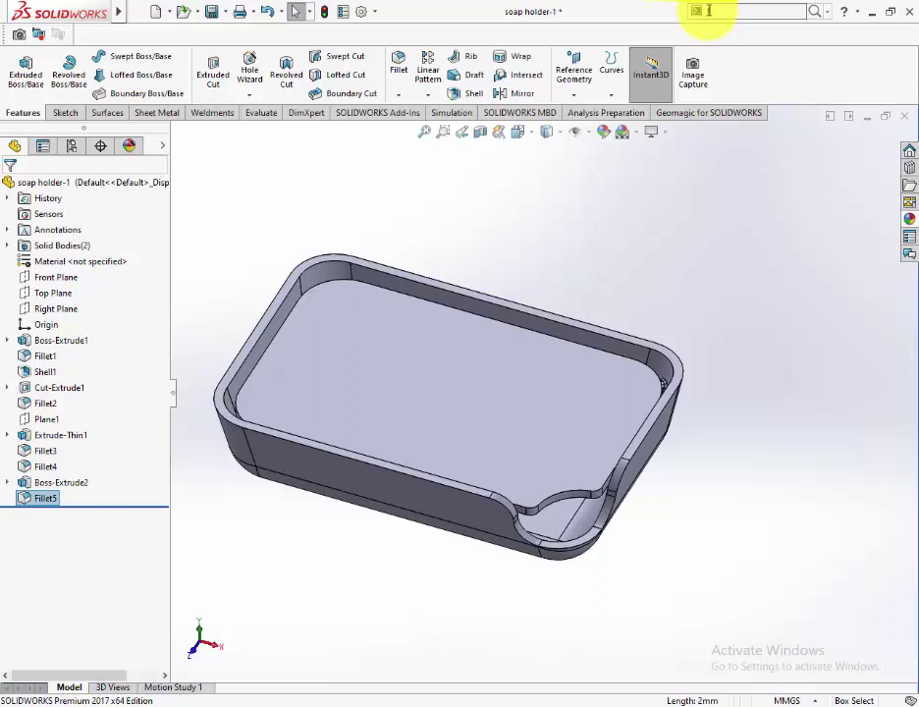
Start a Fill Pattern bounded by the tray's inner face and choose Fillet5 as the patterned feature.
type("fi")
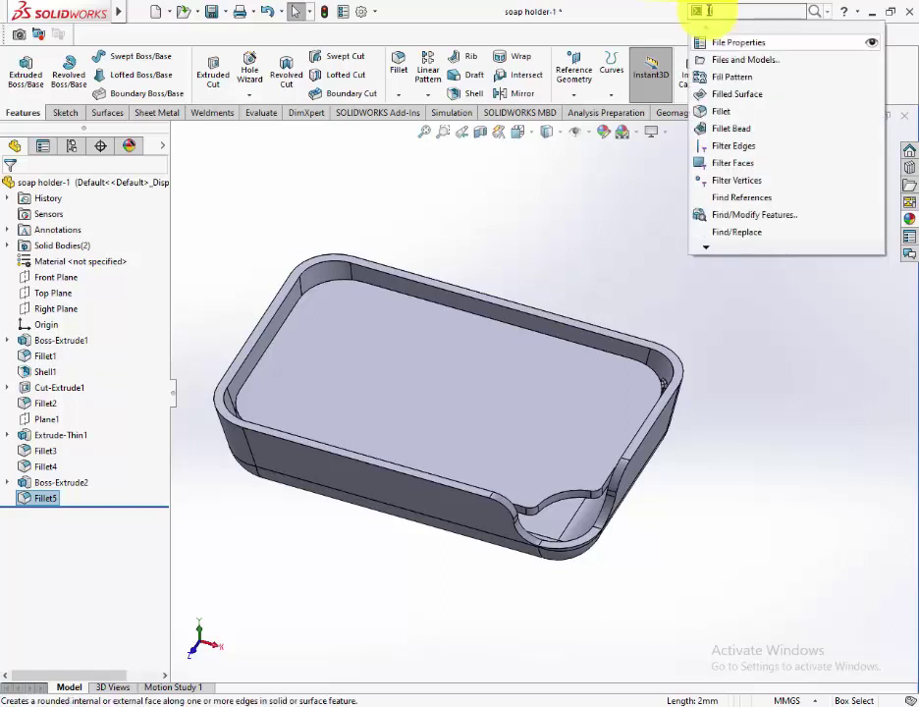
key("Escape")
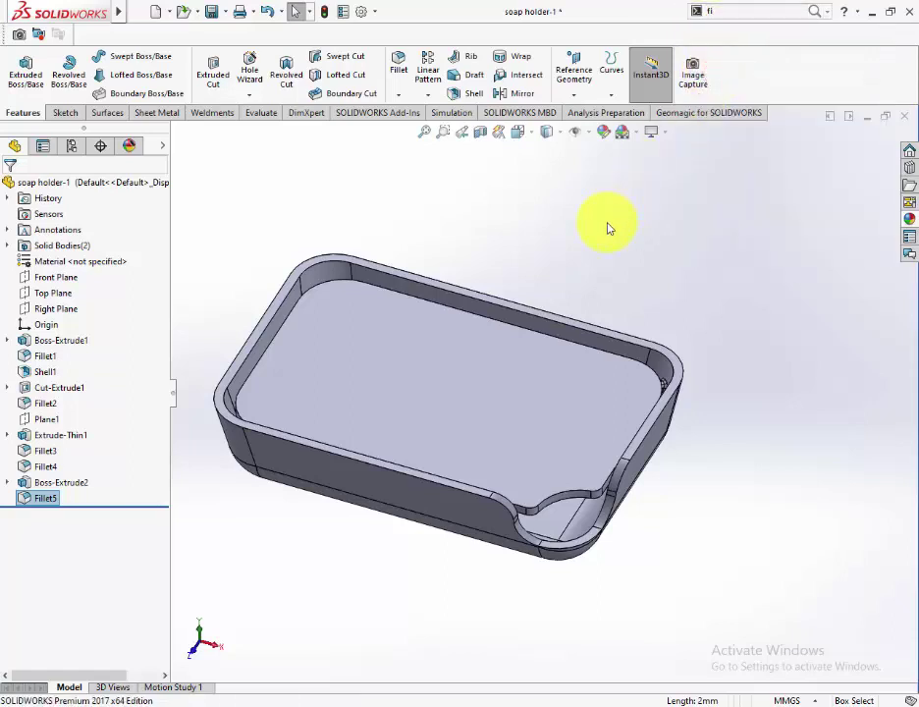
left_click(480, 424)
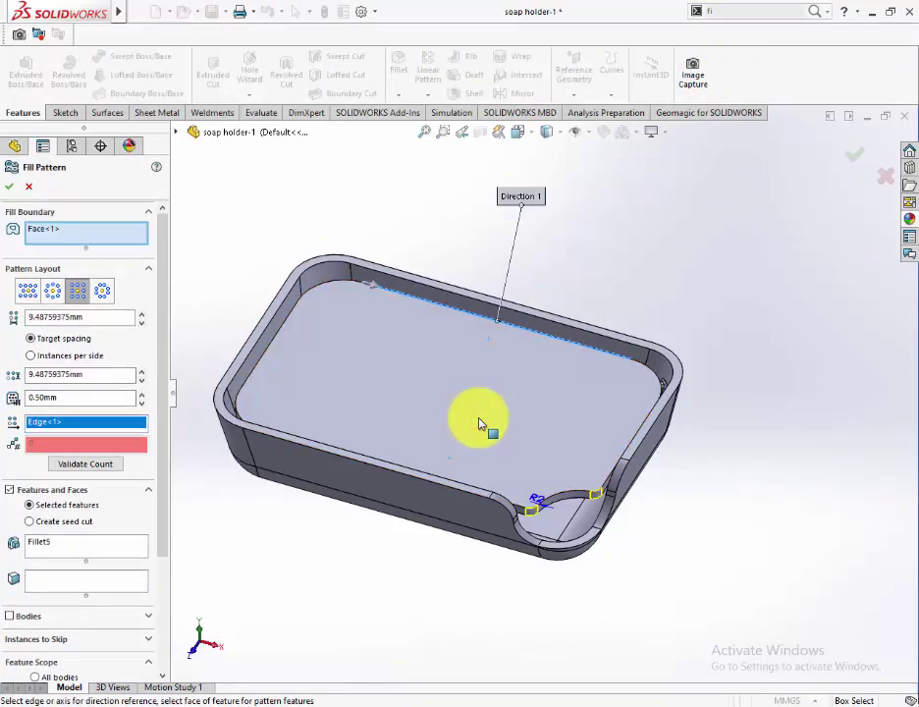
left_click(509, 132)
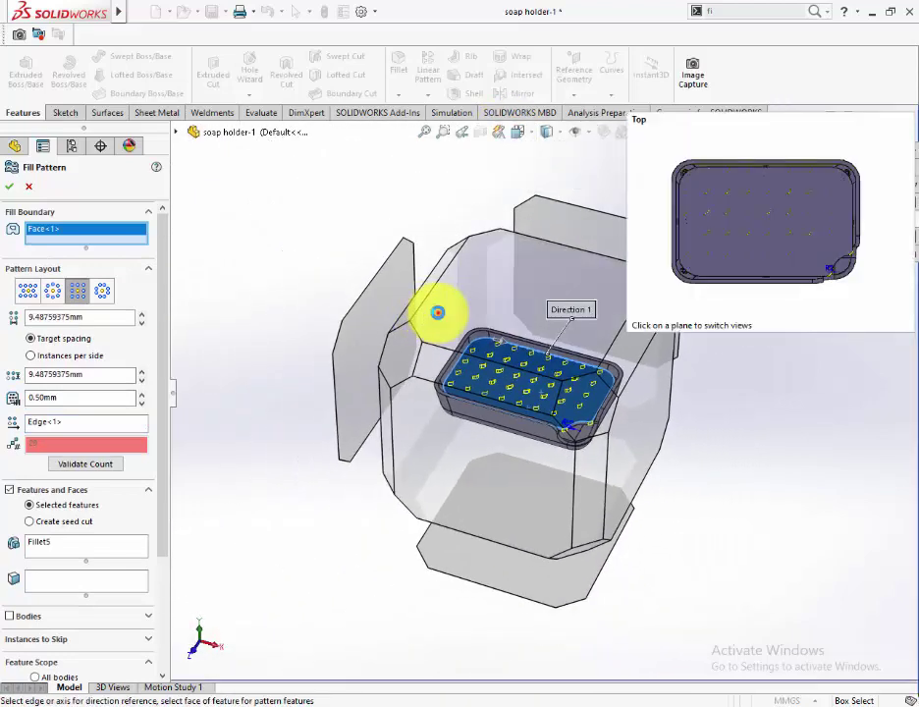
left_click(437, 312)
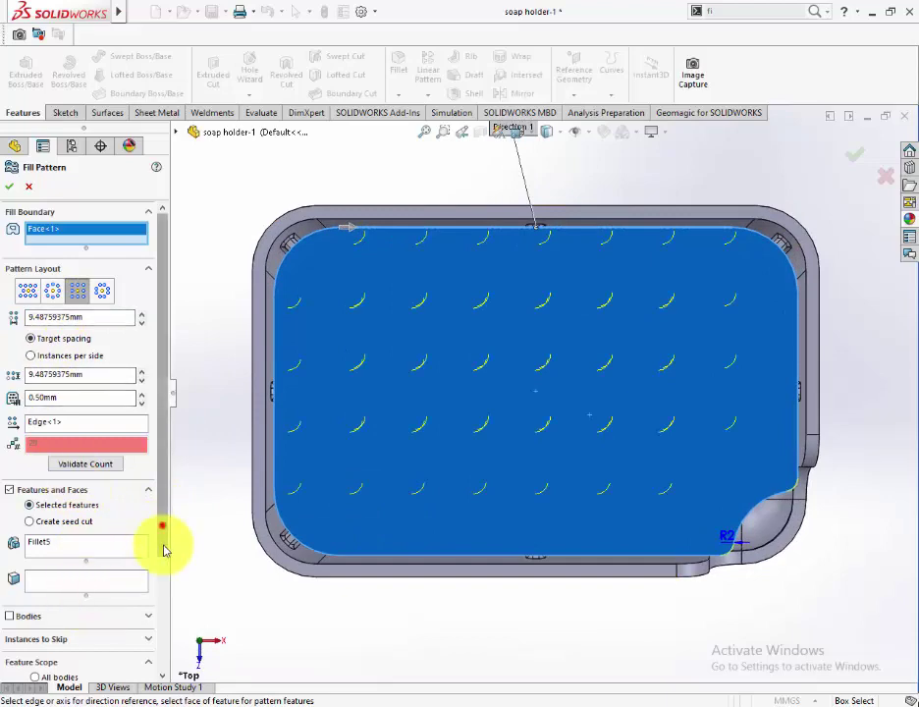
mouse_move(163, 531)
left_mouse_down()
mouse_move(157, 636)
mouse_move(160, 538)
left_mouse_up()
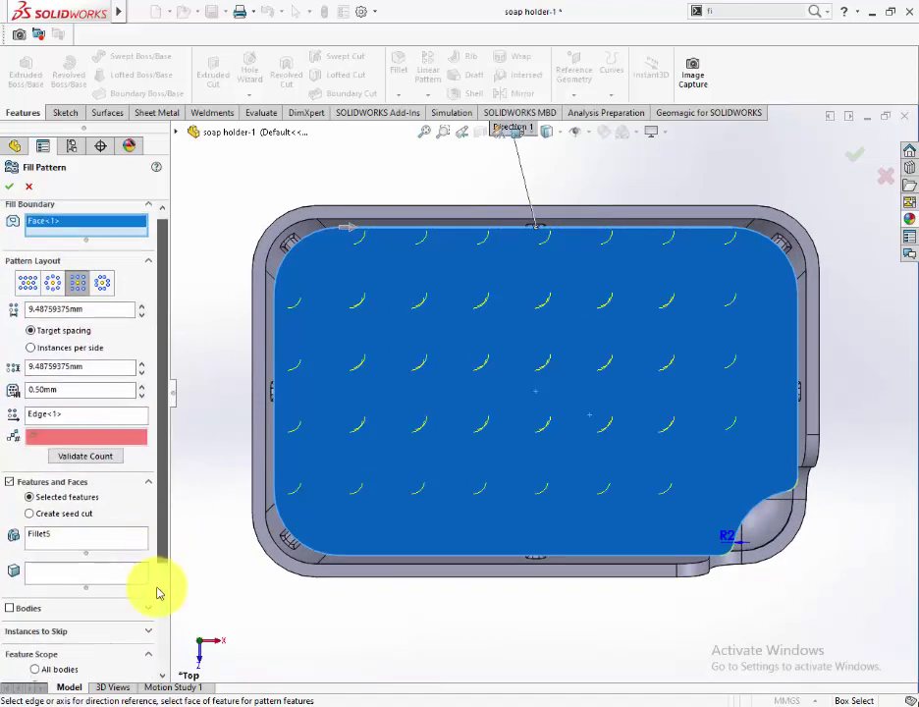
left_click_drag(159, 592, 159, 648)
scroll(157, 666, "up", 1)
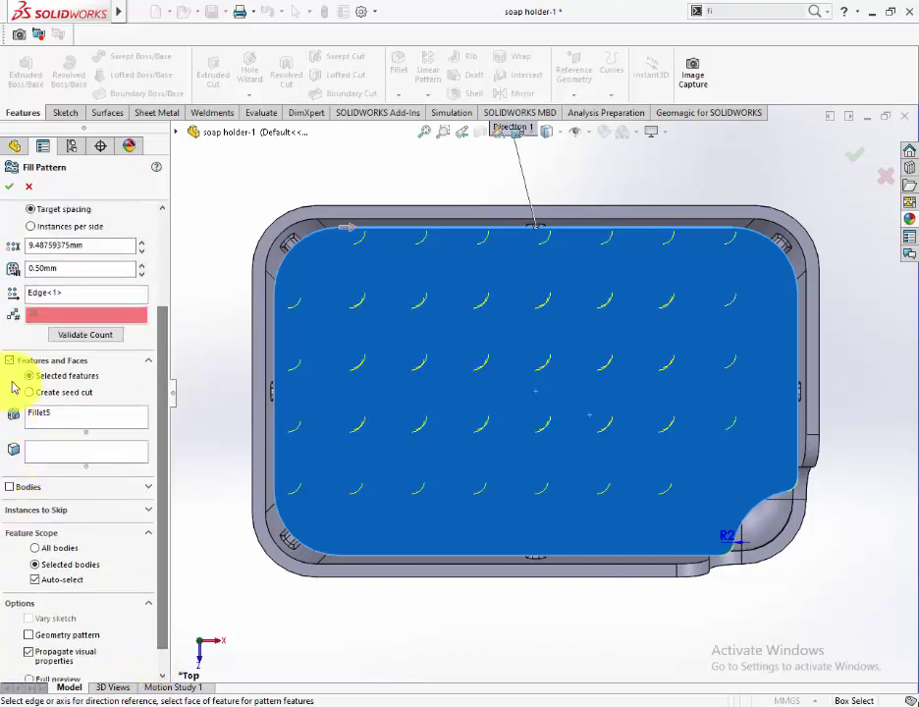
left_click(65, 419)
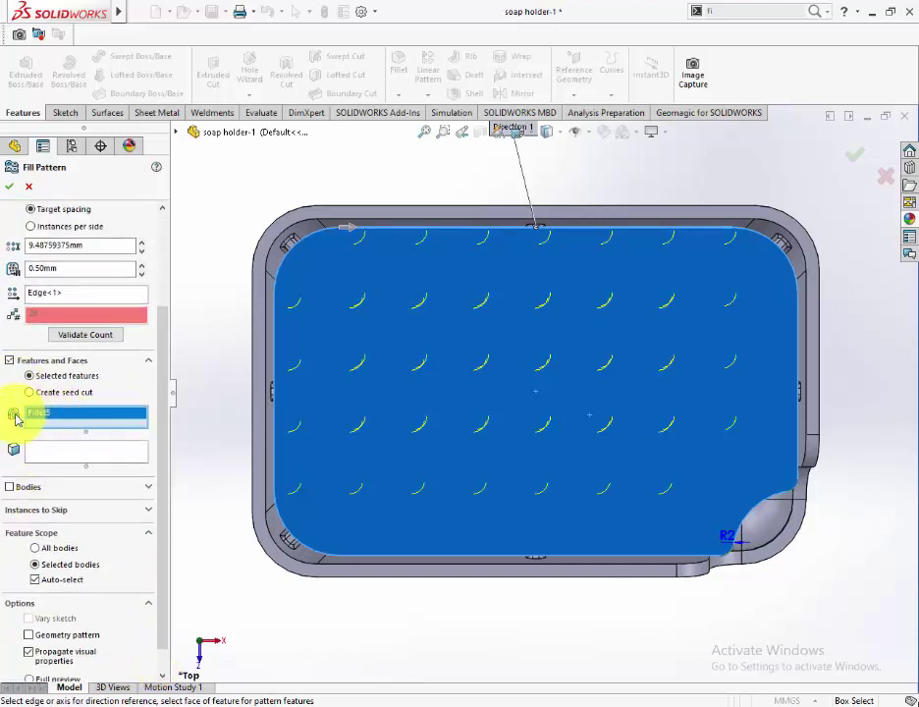
Cut a staggered fill pattern of 6-sided 4 mm hexagonal seed holes through the plate body.
left_click(33, 391)
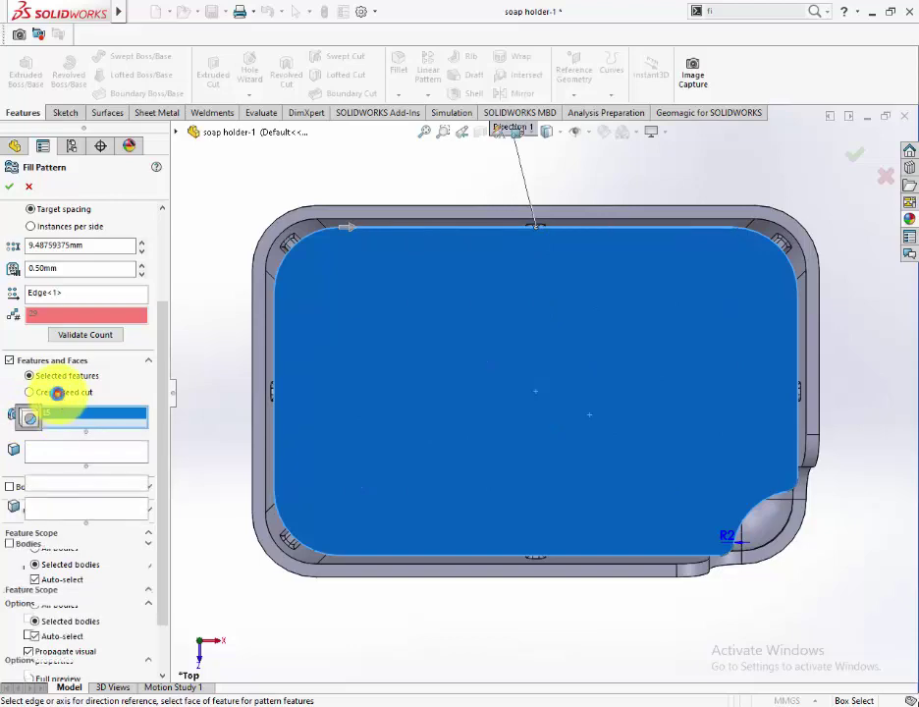
left_click(105, 420)
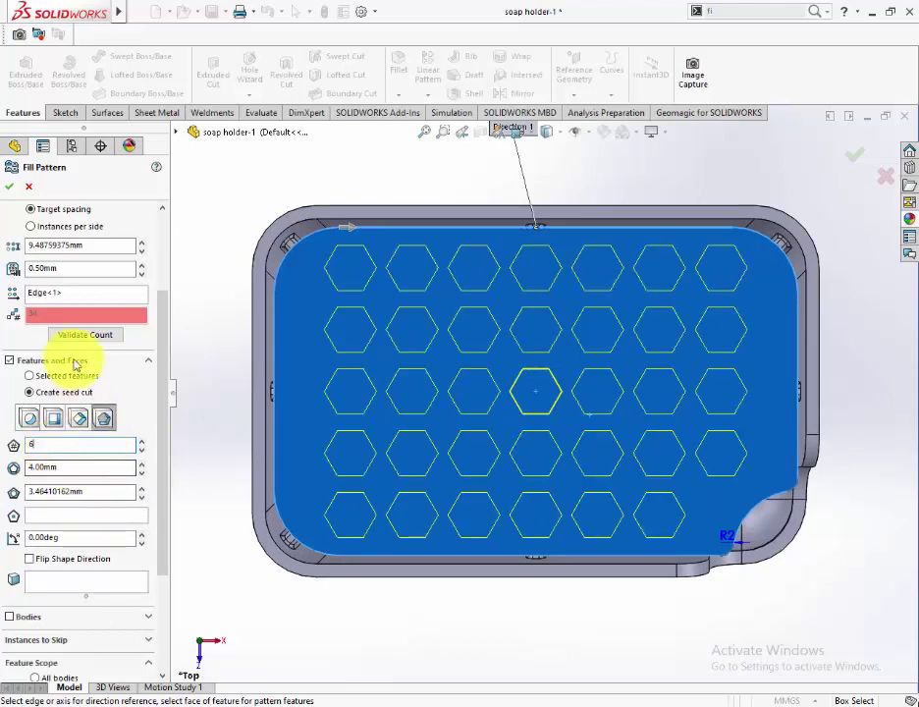
left_click_drag(162, 370, 169, 319)
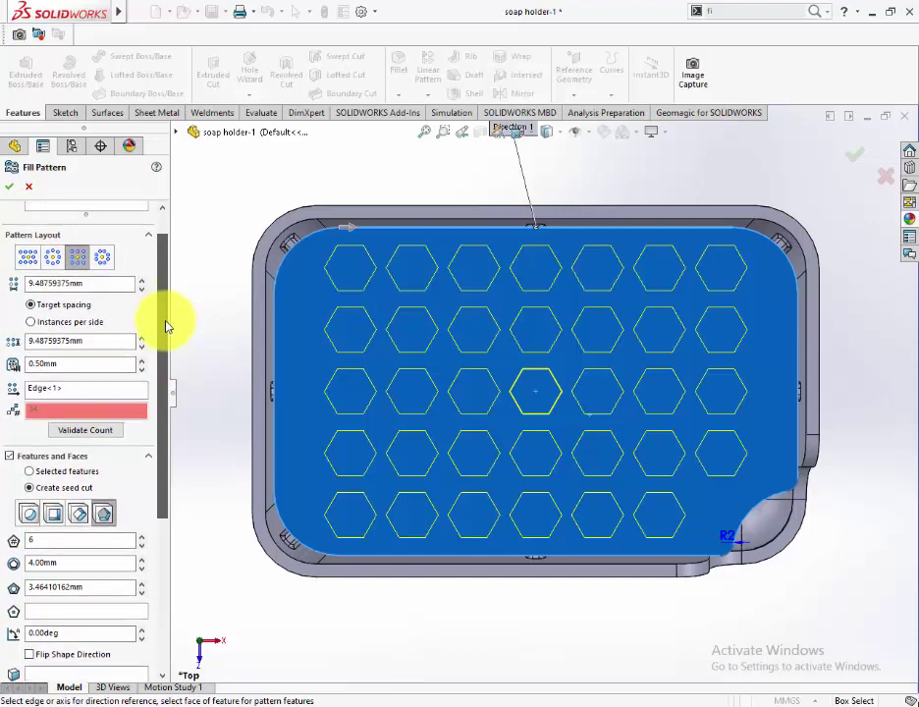
scroll(169, 320, "up", 2)
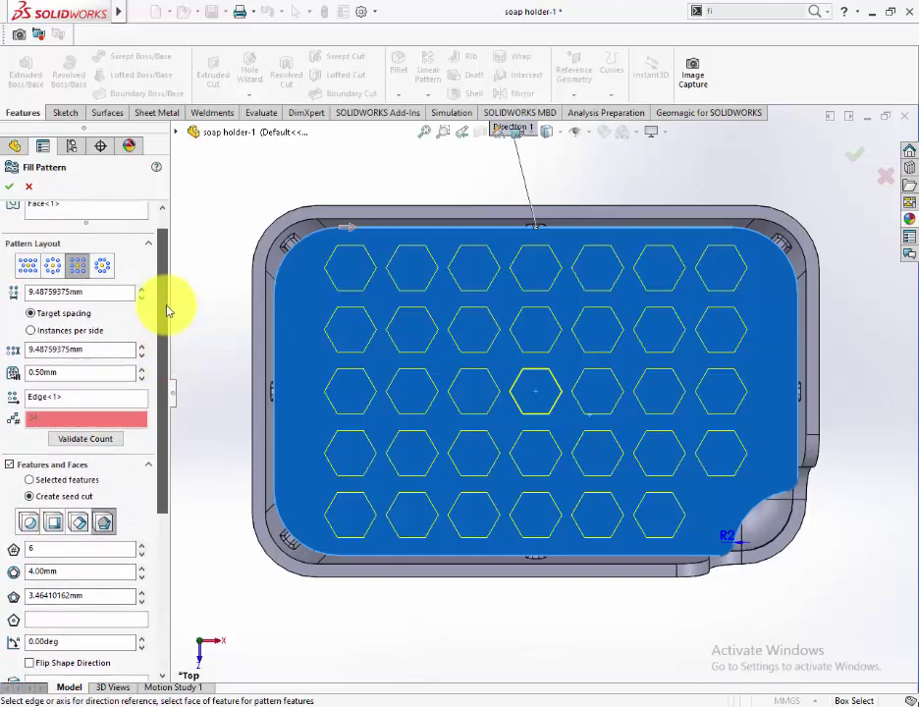
left_click(27, 265)
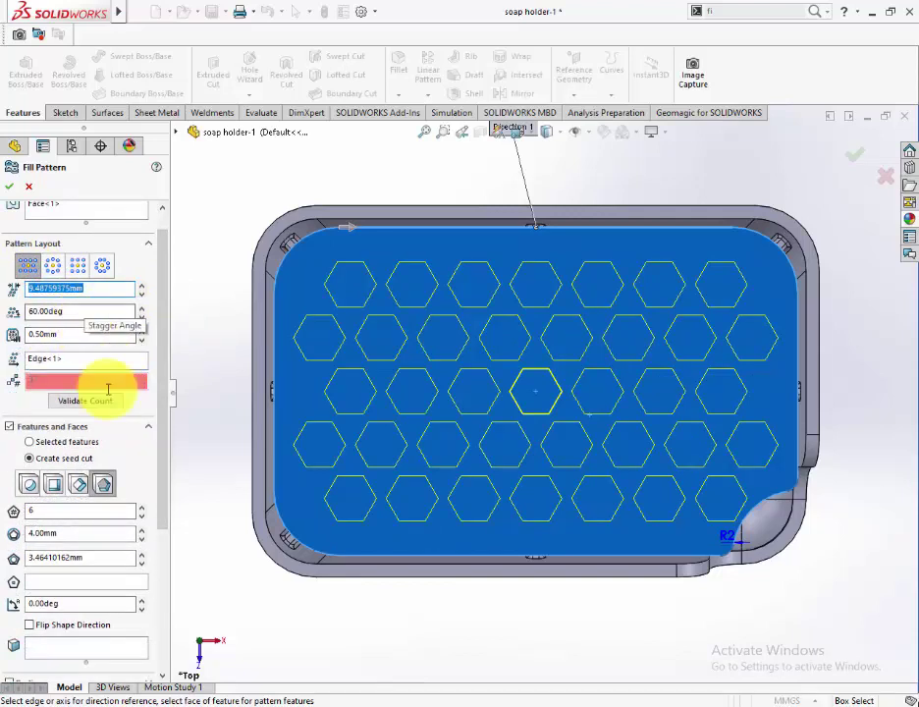
left_click_drag(158, 471, 154, 589)
scroll(154, 599, "down", 3)
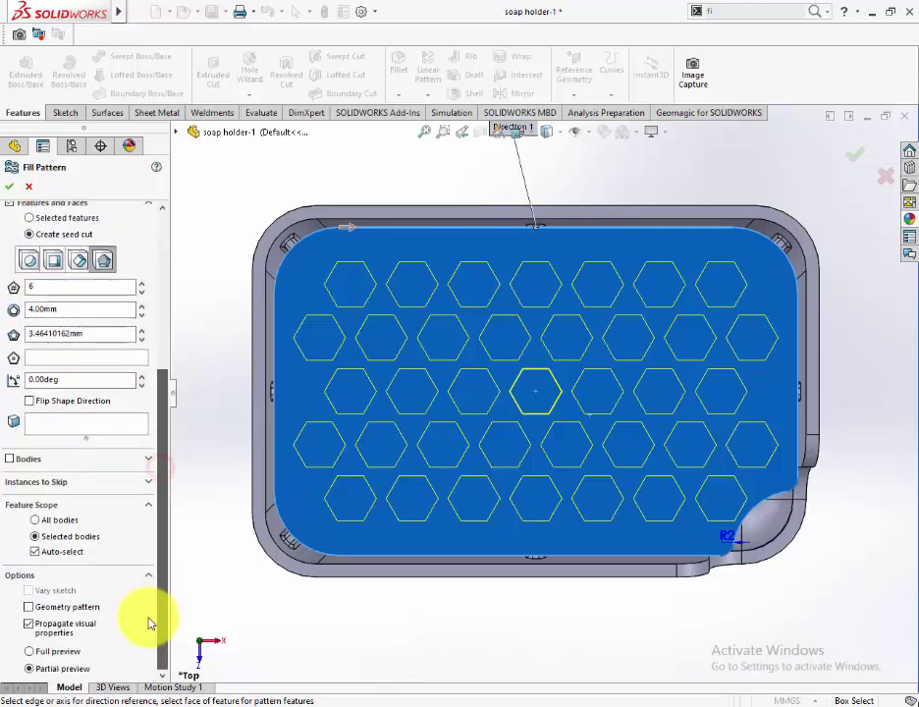
left_click(43, 551)
left_click(358, 546)
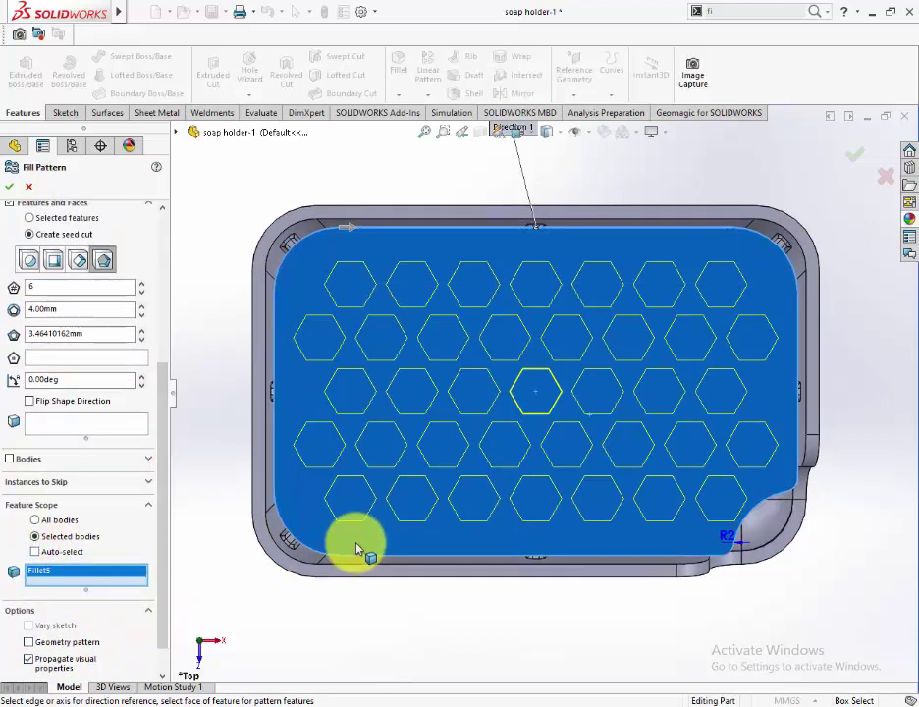
left_click(10, 187)
mouse_move(669, 590)
middle_mouse_down()
mouse_move(664, 422)
mouse_move(615, 450)
middle_mouse_up()
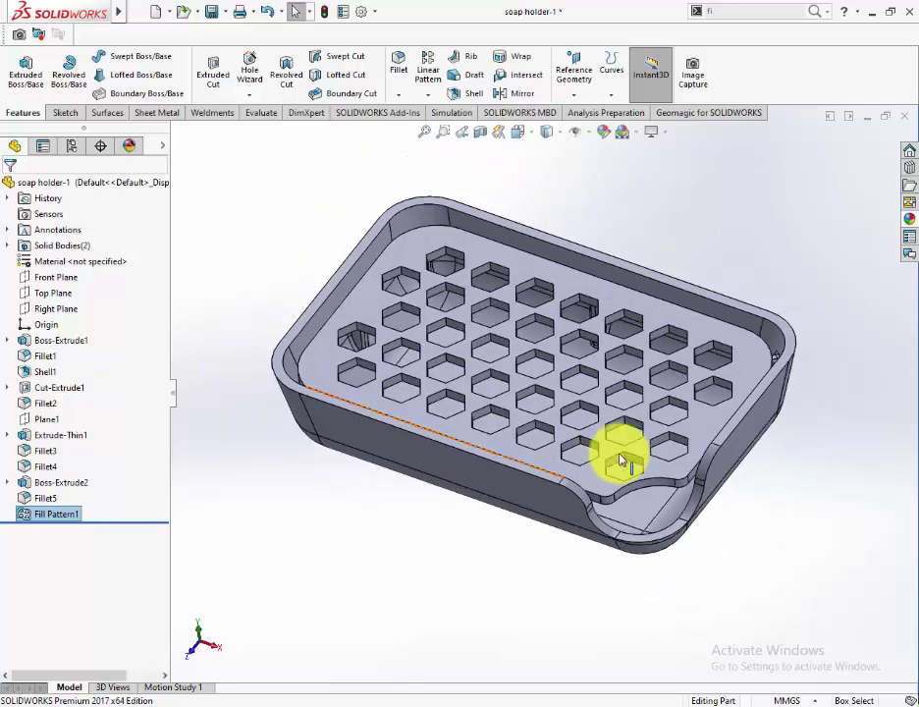
Save the part and isolate the plate body so it appears alone.
left_click(213, 12)
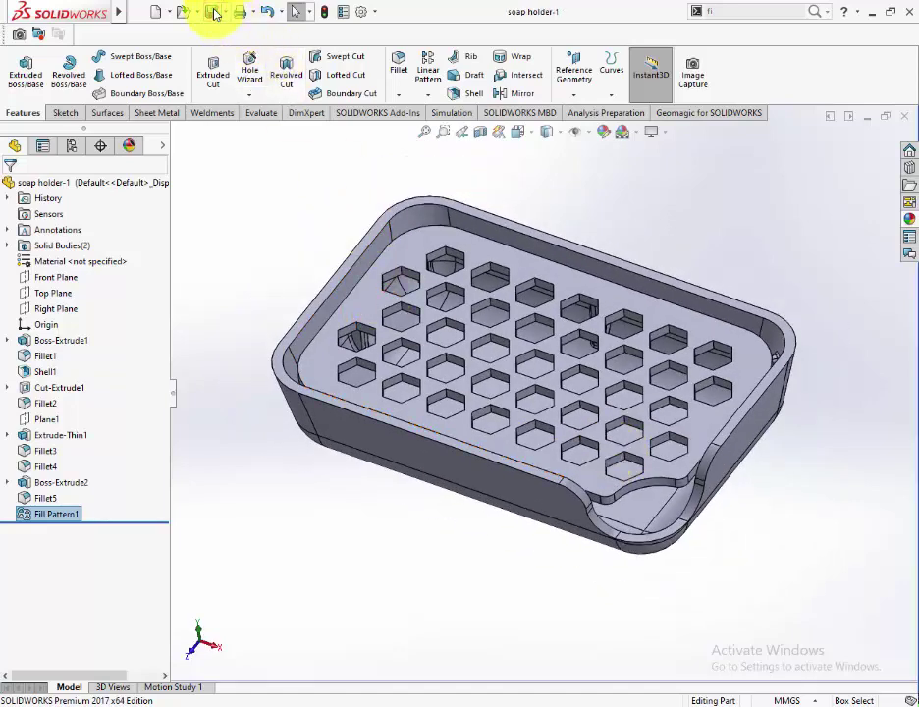
right_click(758, 370)
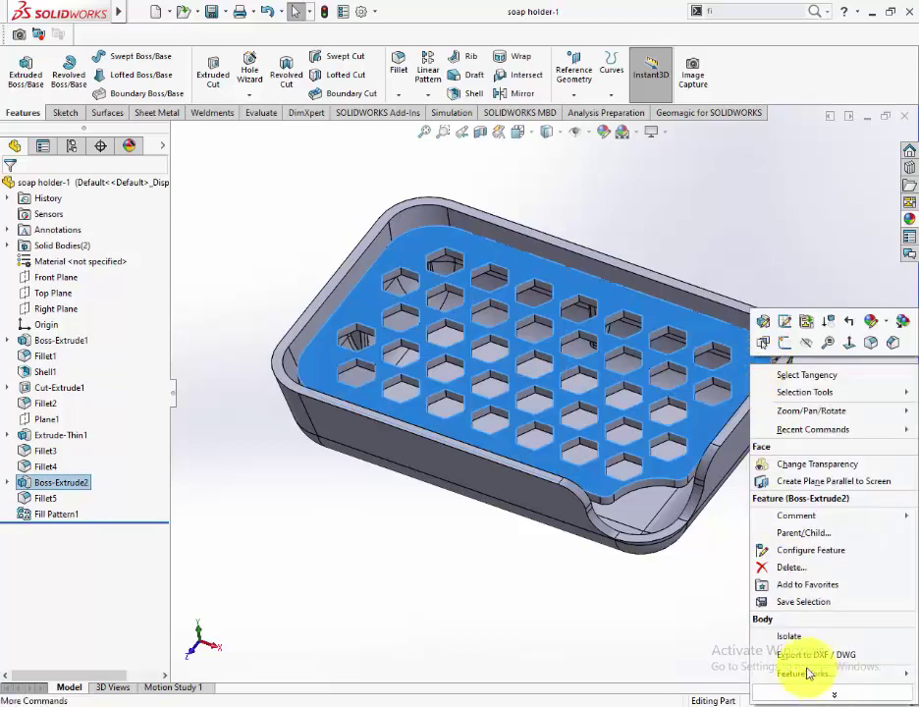
left_click(788, 640)
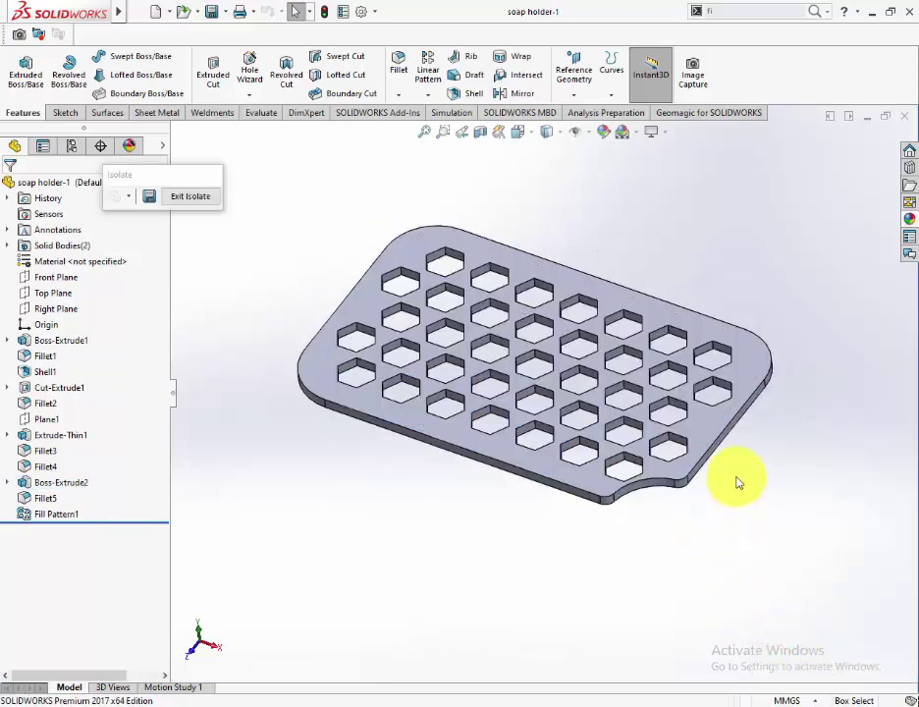
Fillet the plate's top and bottom faces with a 0.50 mm radius.
left_click(399, 61)
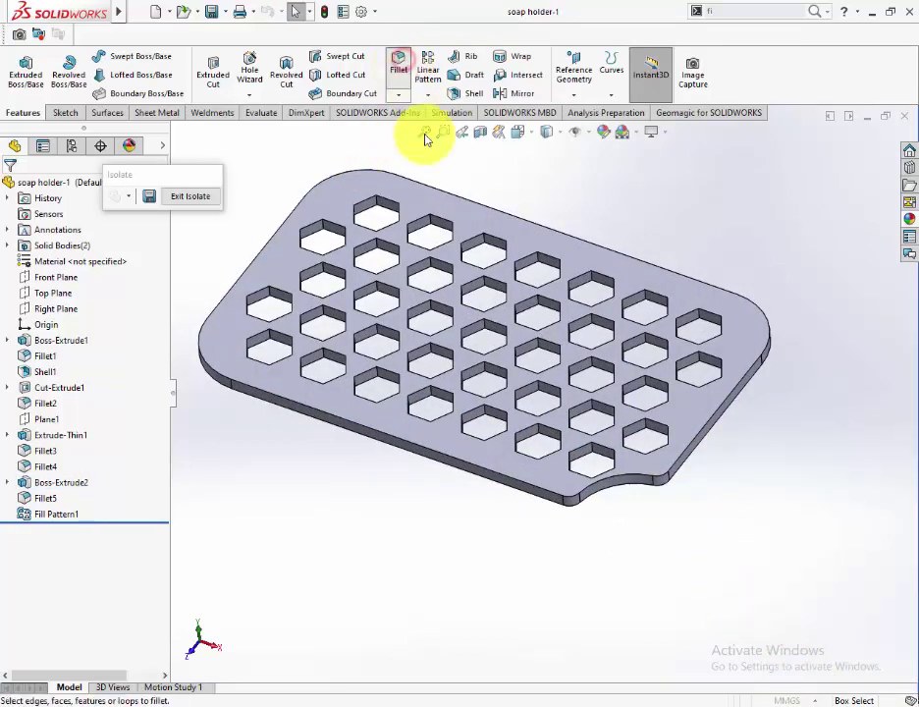
left_click(419, 207)
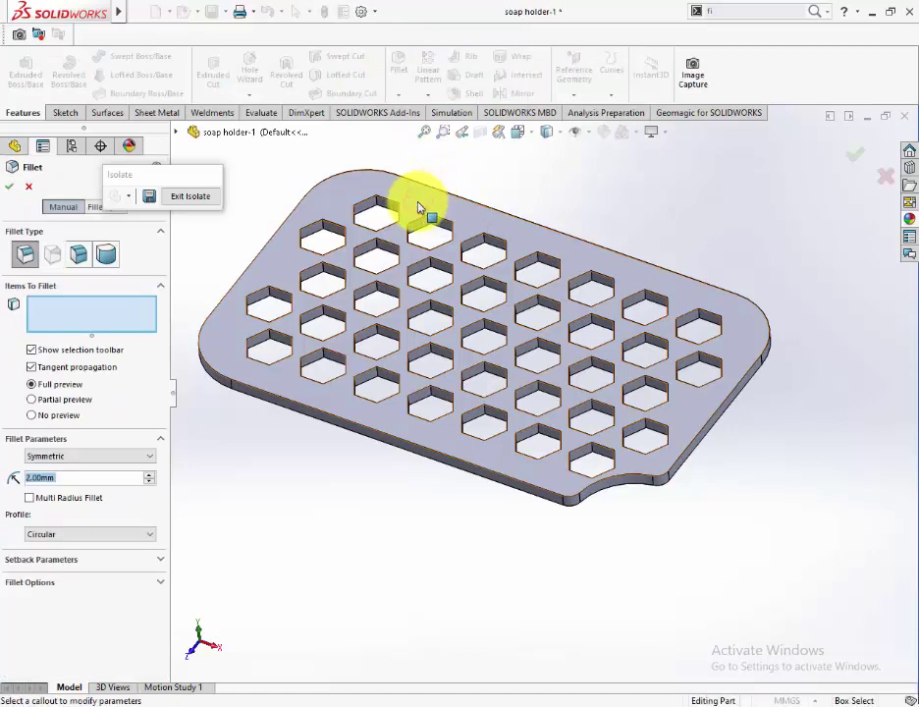
left_click(418, 208)
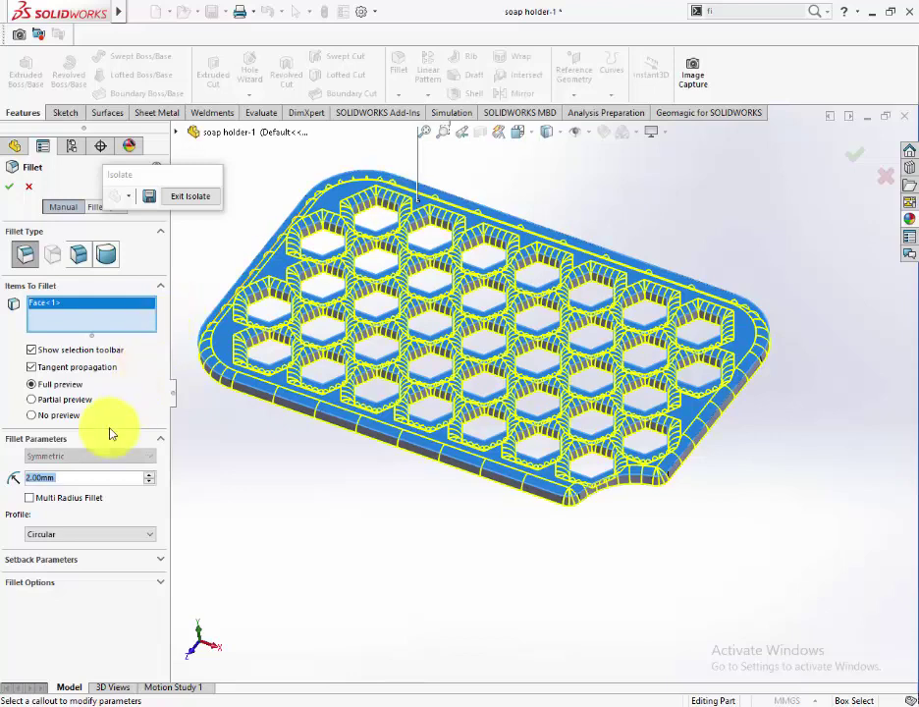
left_click(51, 481)
type(".5")
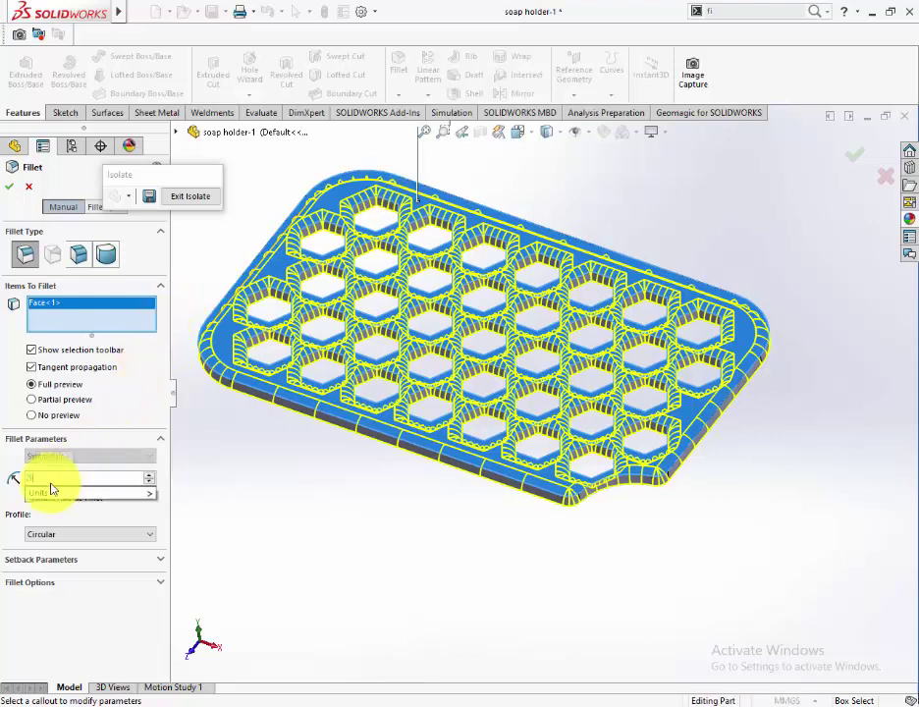
middle_click_drag(475, 566, 516, 379)
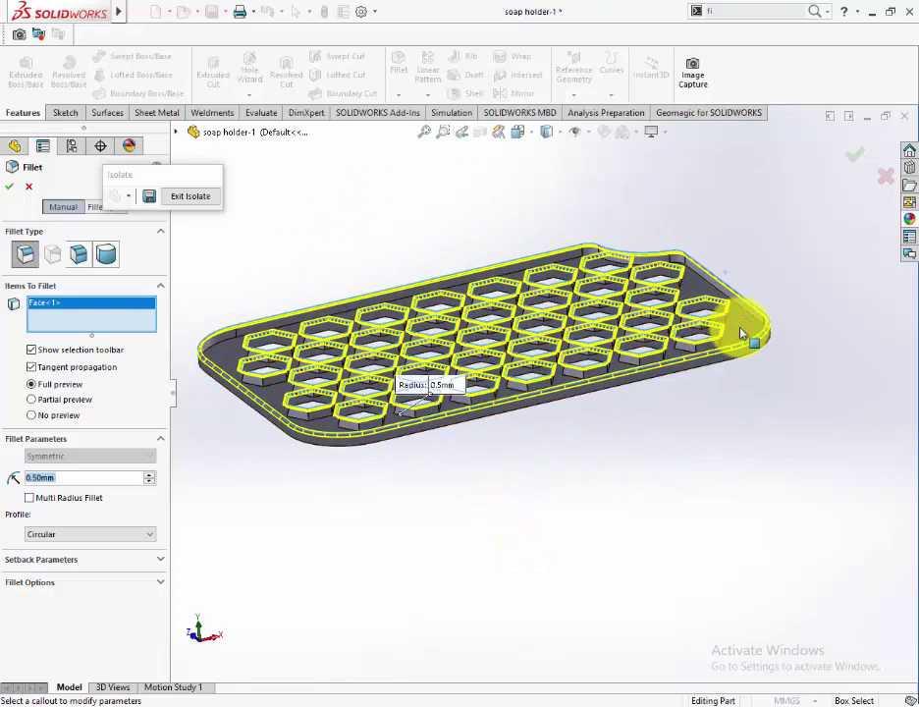
left_click(742, 334)
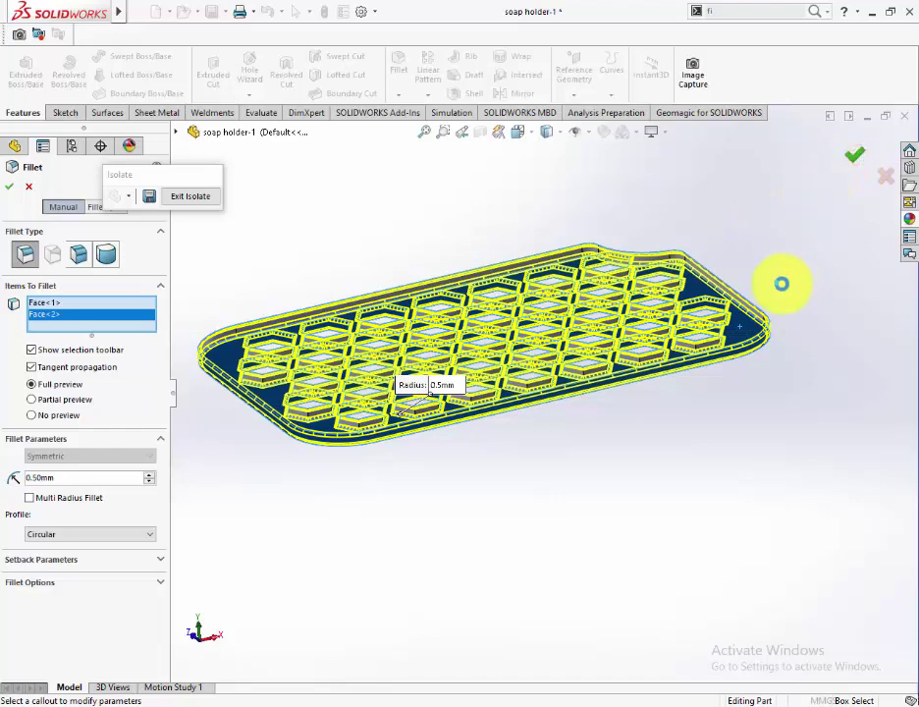
Exit isolation so the full tray is shown again.
scroll(727, 295, "up", 3)
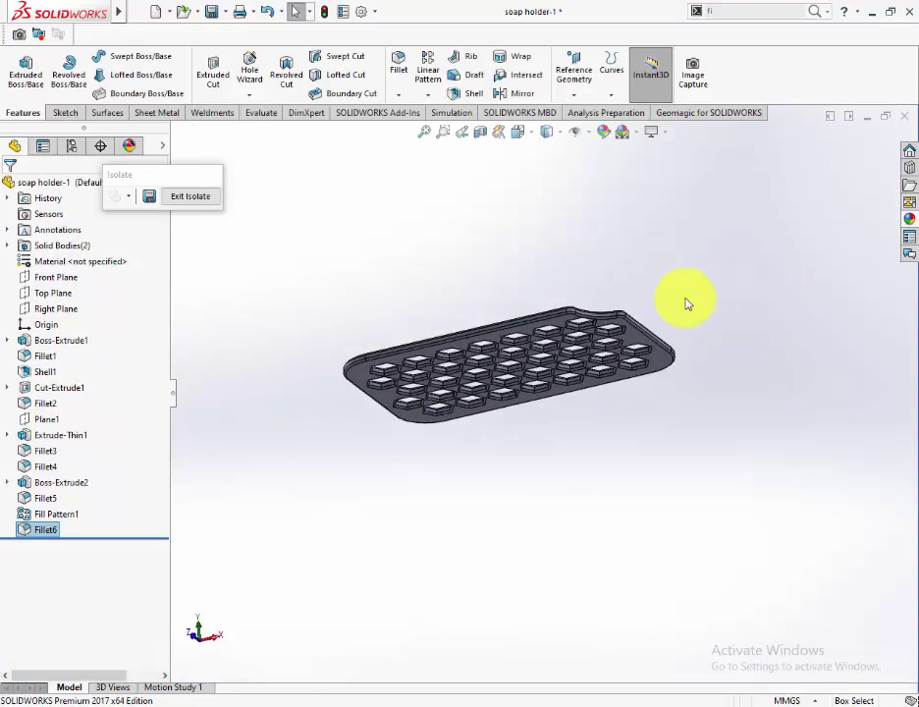
mouse_move(686, 303)
middle_mouse_down()
mouse_move(648, 474)
mouse_move(256, 305)
middle_mouse_up()
left_click(191, 197)
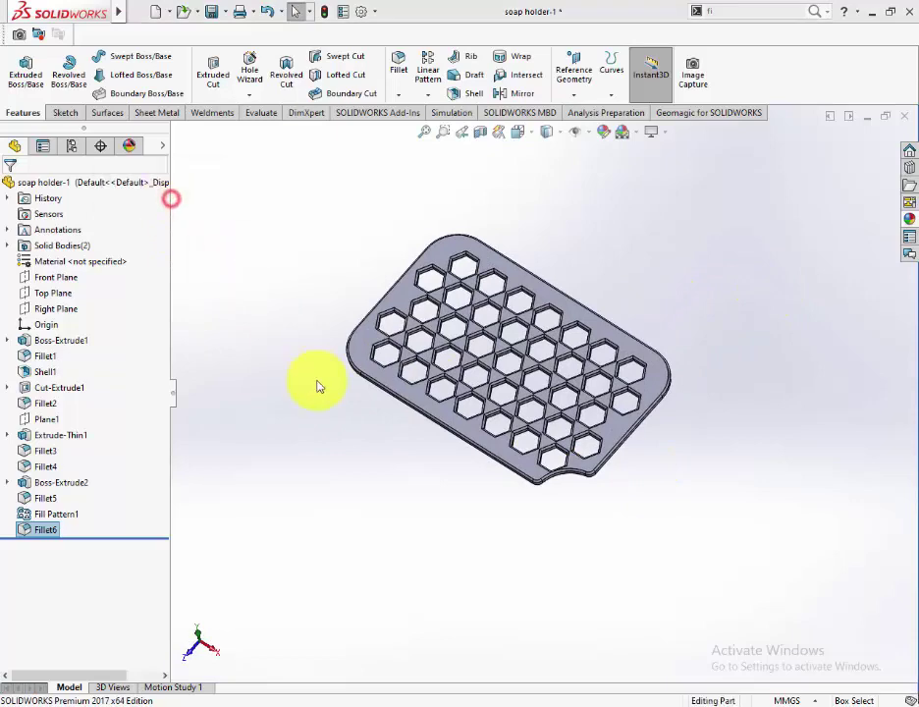
Round the edges of the tray's top face with a 1 mm fillet.
scroll(568, 353, "down", 3)
scroll(571, 344, "up", 2)
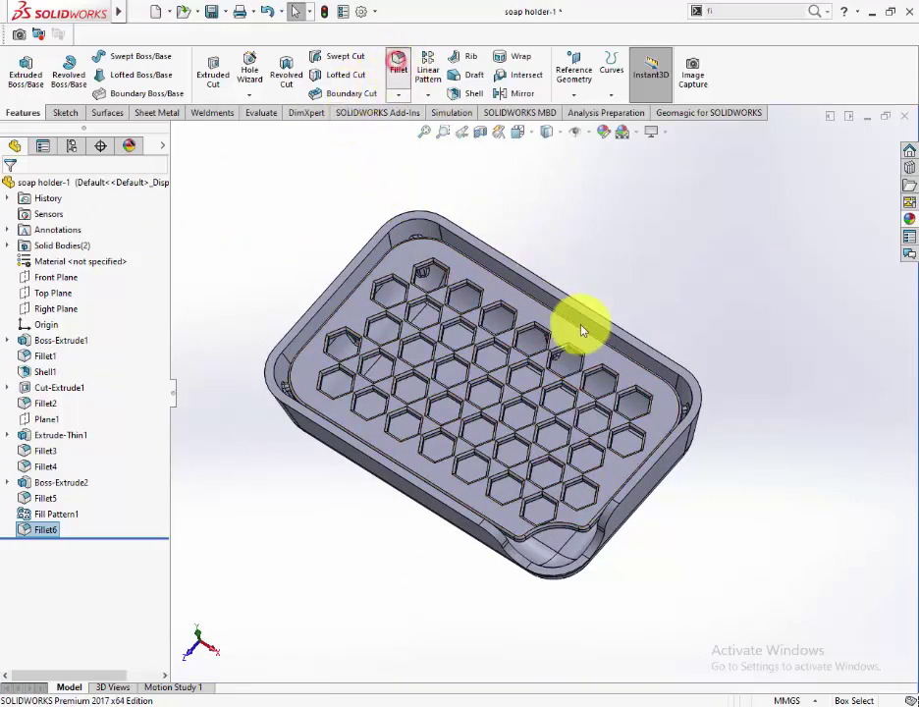
scroll(697, 455, "down", 2)
scroll(678, 393, "down", 2)
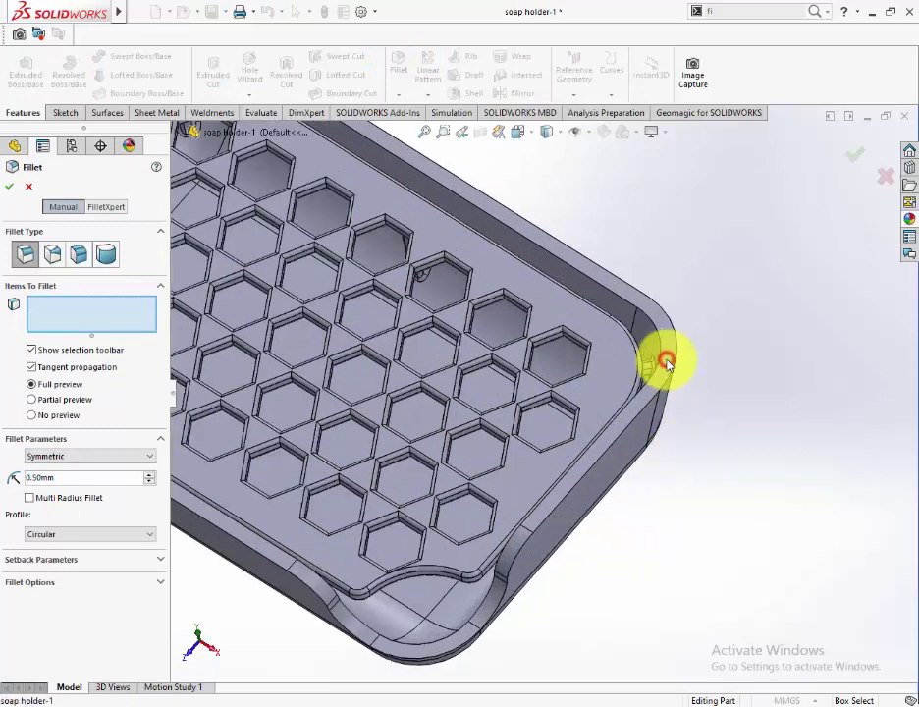
left_click(666, 365)
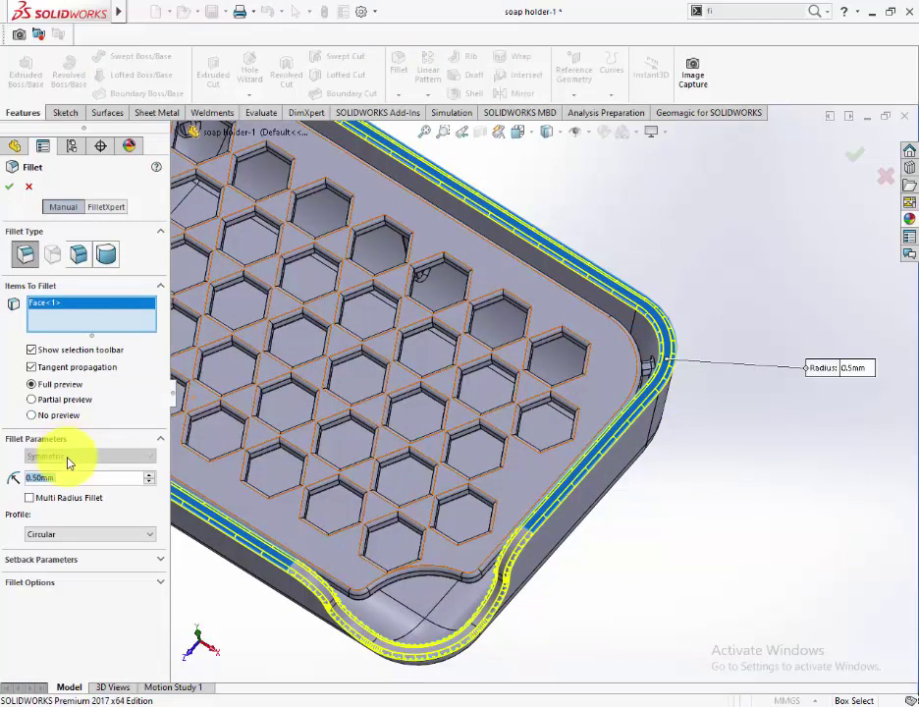
type("1")
key("Return")
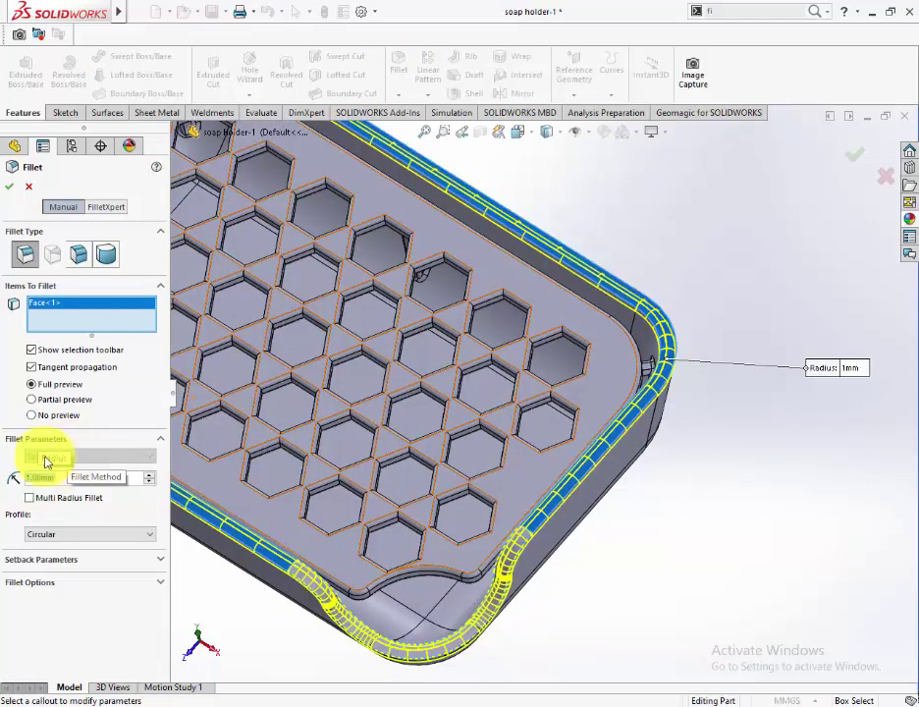
left_click(10, 188)
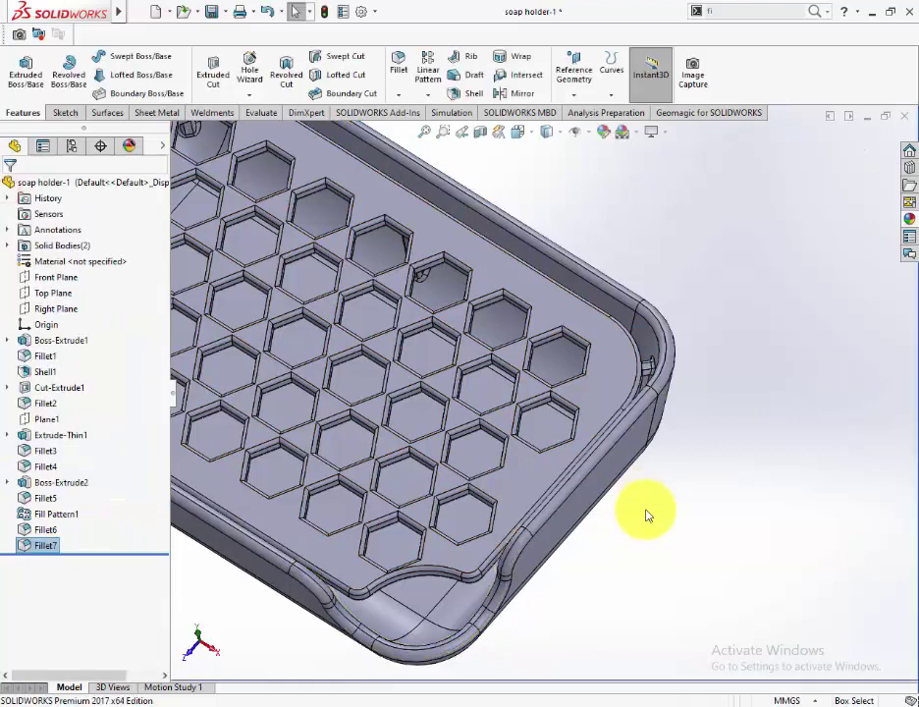
scroll(645, 511, "down", 5)
mouse_move(647, 514)
middle_mouse_down()
mouse_move(508, 345)
mouse_move(529, 386)
mouse_move(697, 407)
mouse_move(609, 411)
mouse_move(528, 394)
mouse_move(490, 402)
mouse_move(501, 423)
mouse_move(424, 367)
mouse_move(437, 481)
mouse_move(427, 494)
mouse_move(425, 385)
mouse_move(456, 392)
mouse_move(472, 427)
mouse_move(437, 360)
mouse_move(421, 354)
mouse_move(457, 405)
mouse_move(439, 420)
mouse_move(406, 394)
mouse_move(409, 405)
middle_mouse_up()
scroll(529, 386, "up", 5)
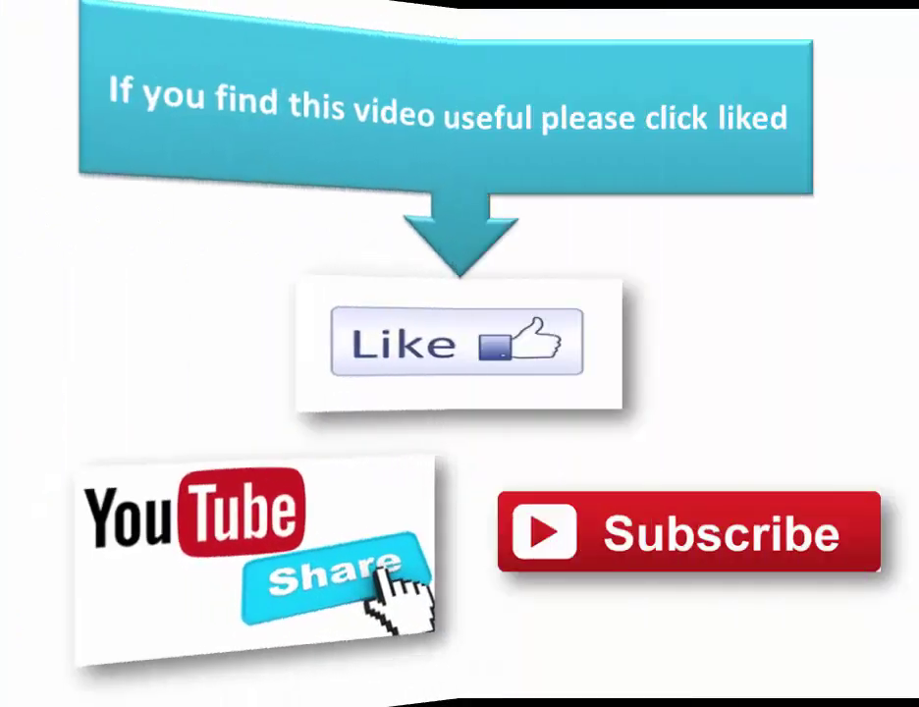